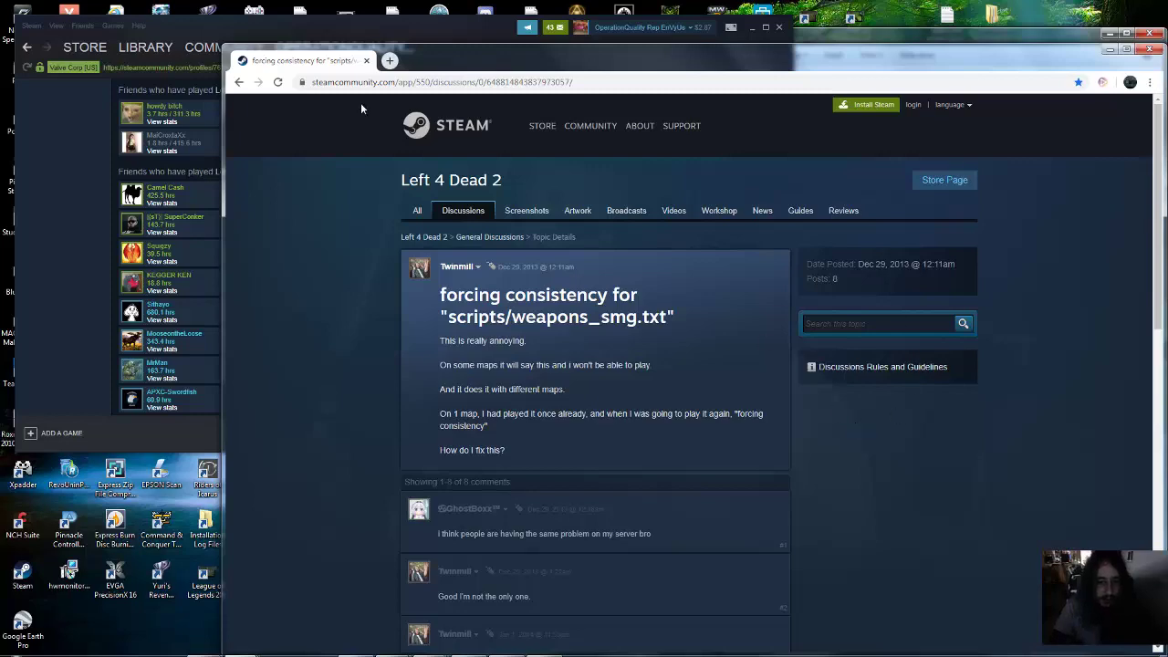
Switch to the browser window with the Hammer editor search results and open your own YouTube channel page in a new tab
mouse_move(239, 645)
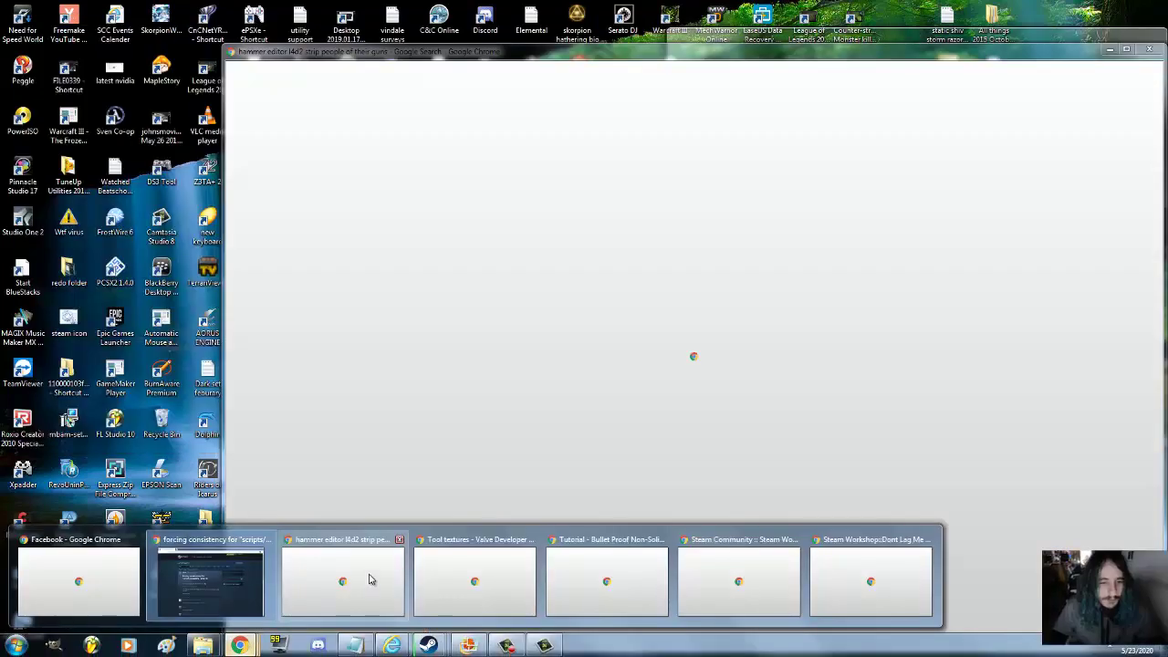
left_click(369, 579)
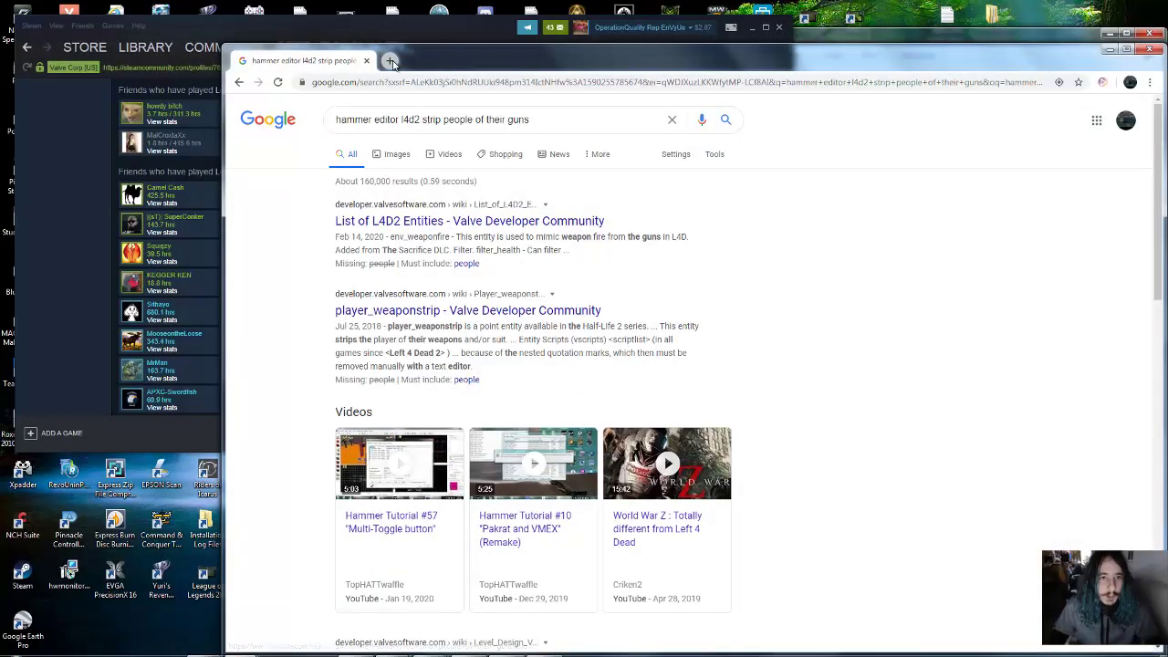
key("ctrl+t")
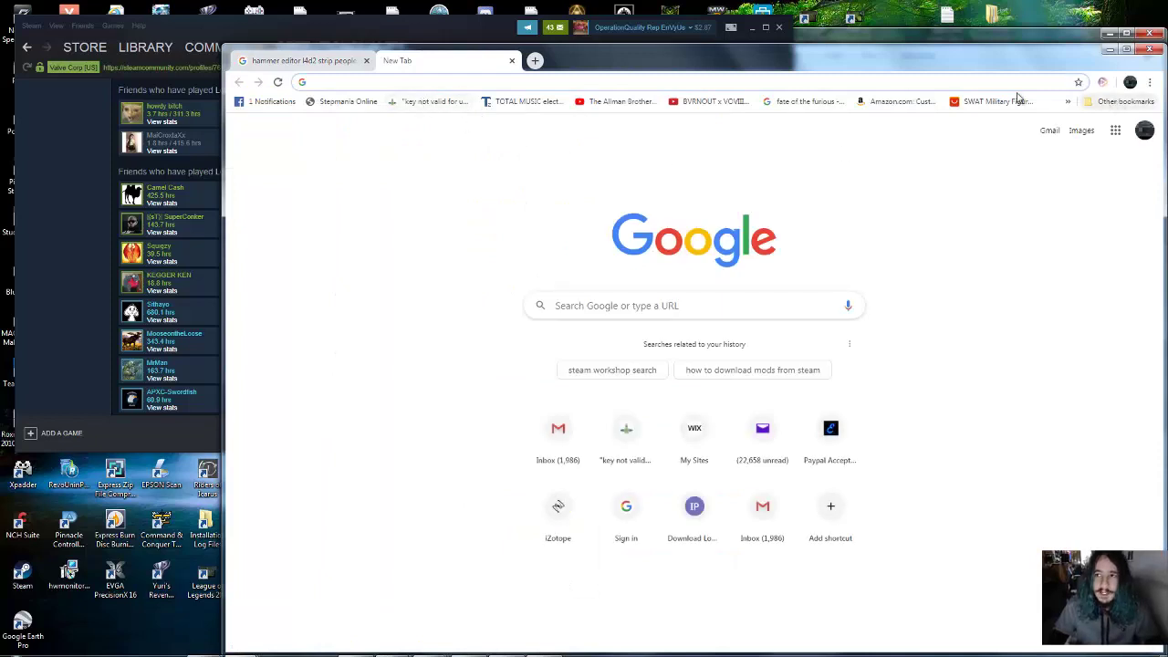
left_click(534, 61)
type("y")
key("Return")
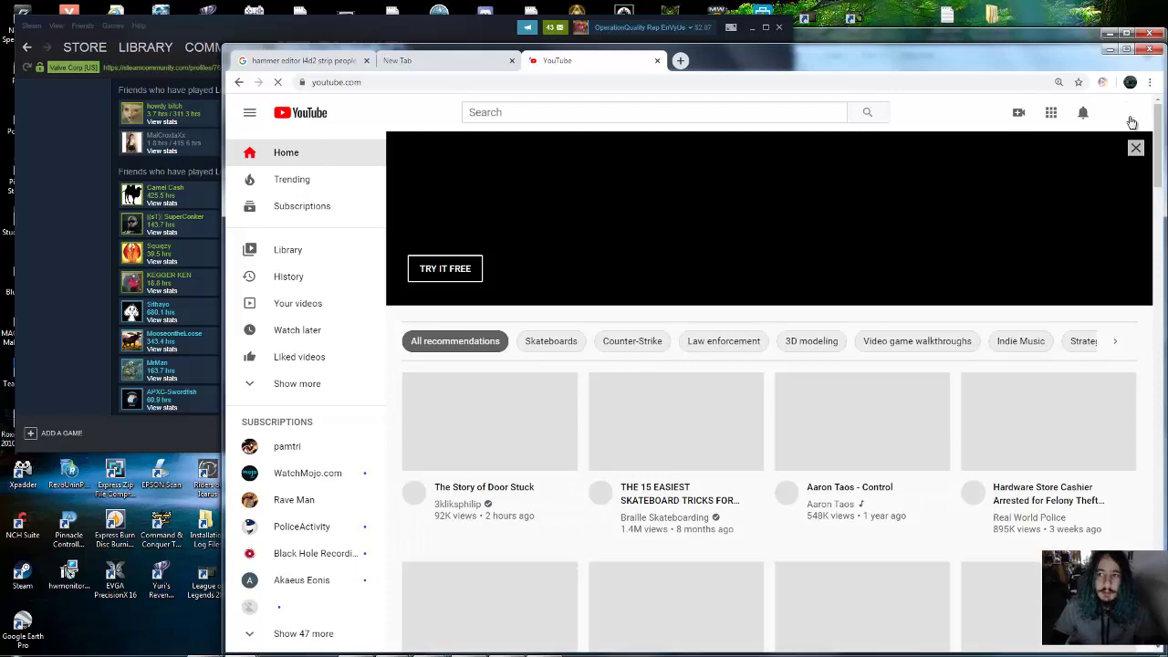
left_click(1125, 115)
left_click(994, 212)
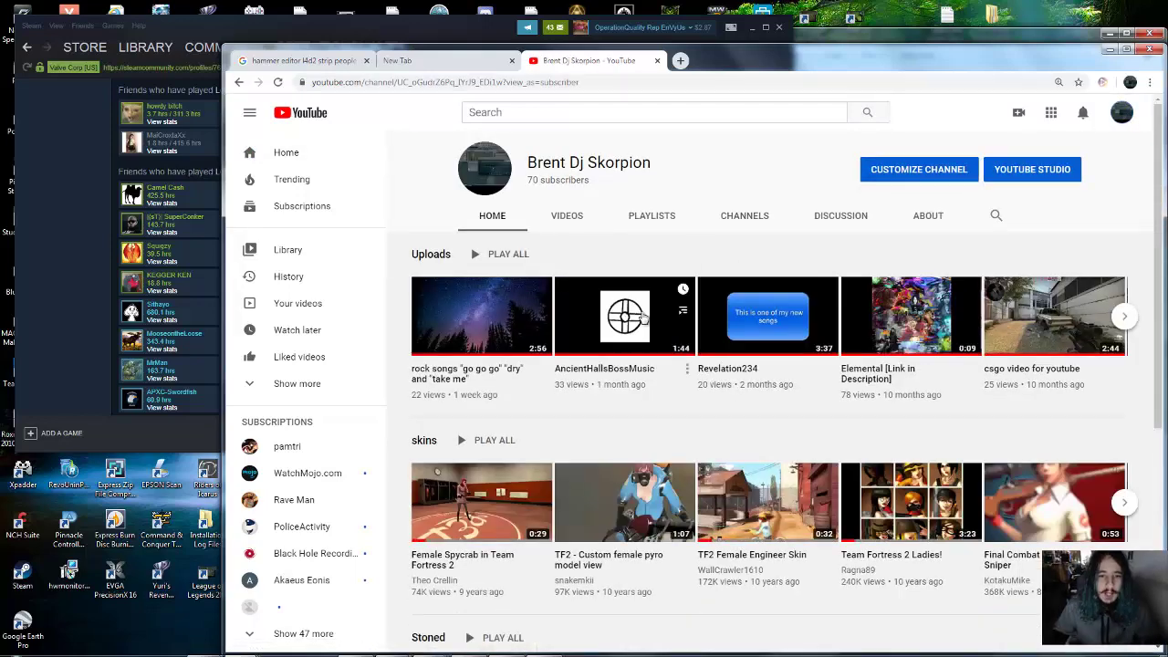
Show the full browsing history in a new tab and open its "Tool textures - Valve Developer Community" entry in a background tab
left_click(679, 60)
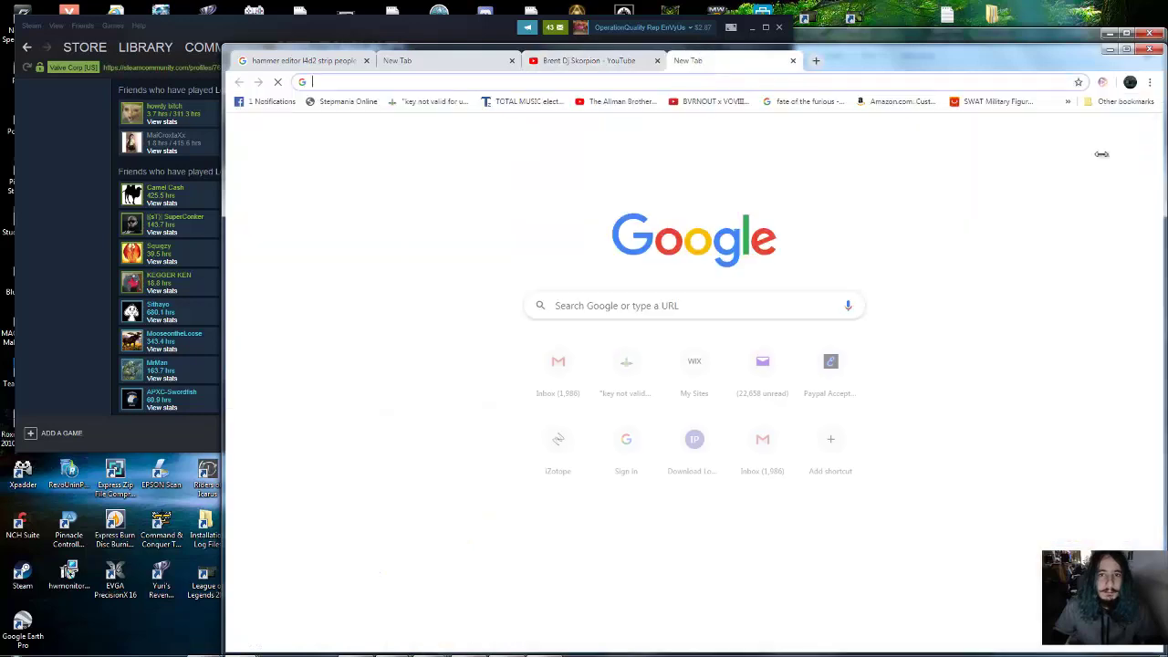
left_click(1150, 82)
mouse_move(1050, 148)
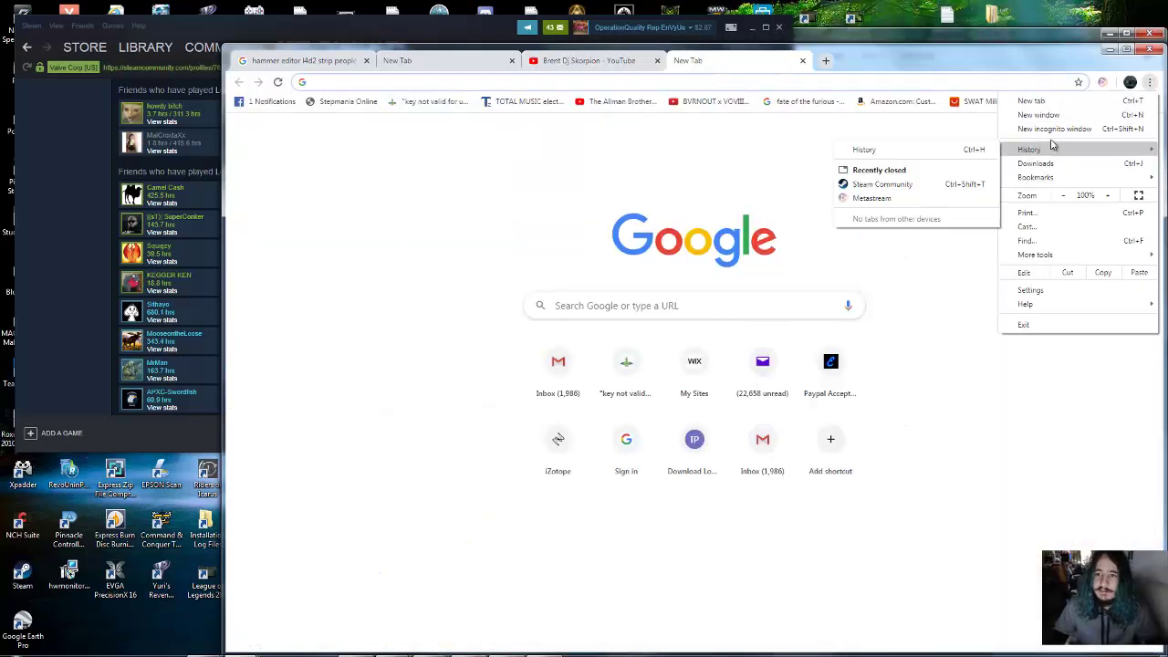
left_click(899, 152)
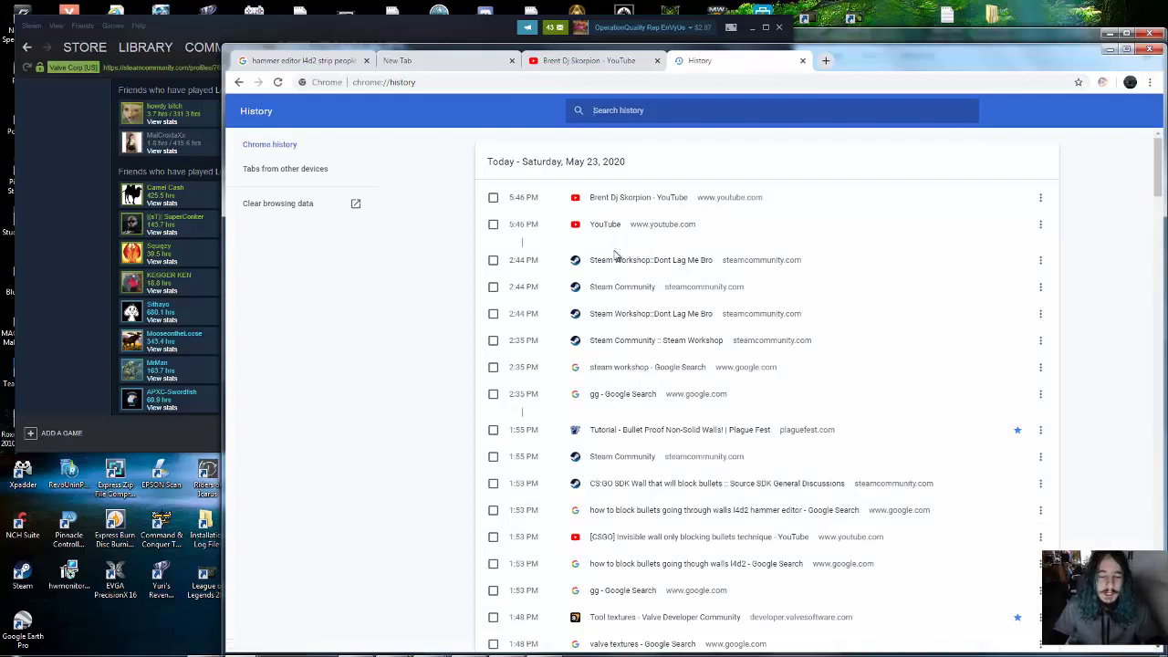
scroll(638, 305, "down", 2)
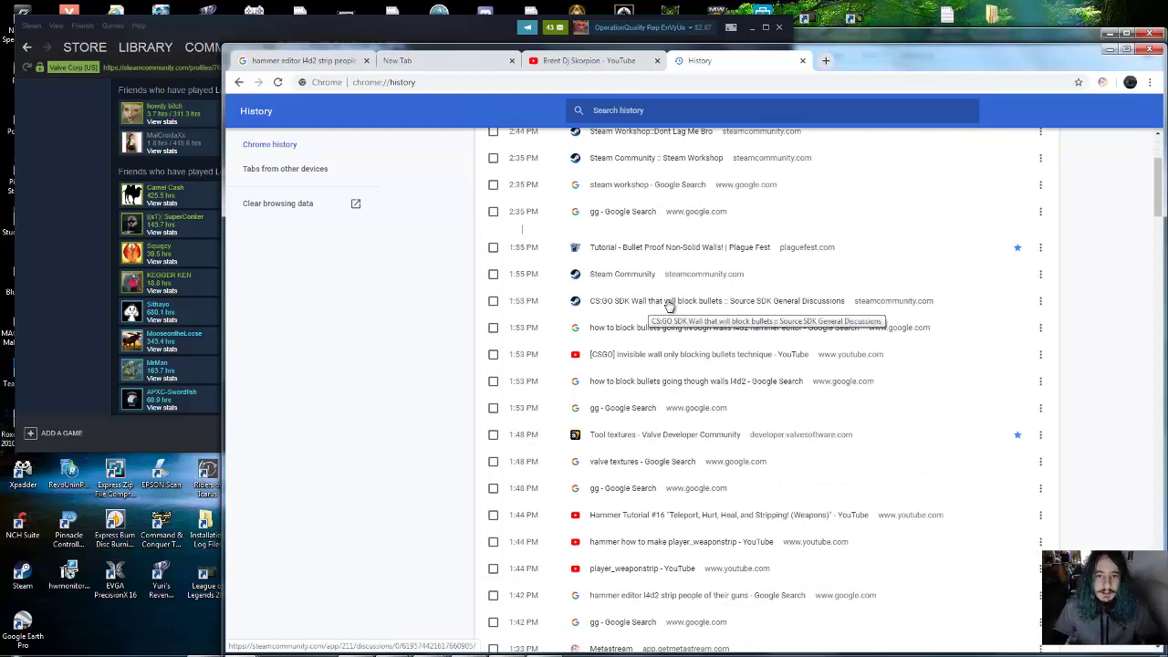
scroll(634, 315, "down", 2)
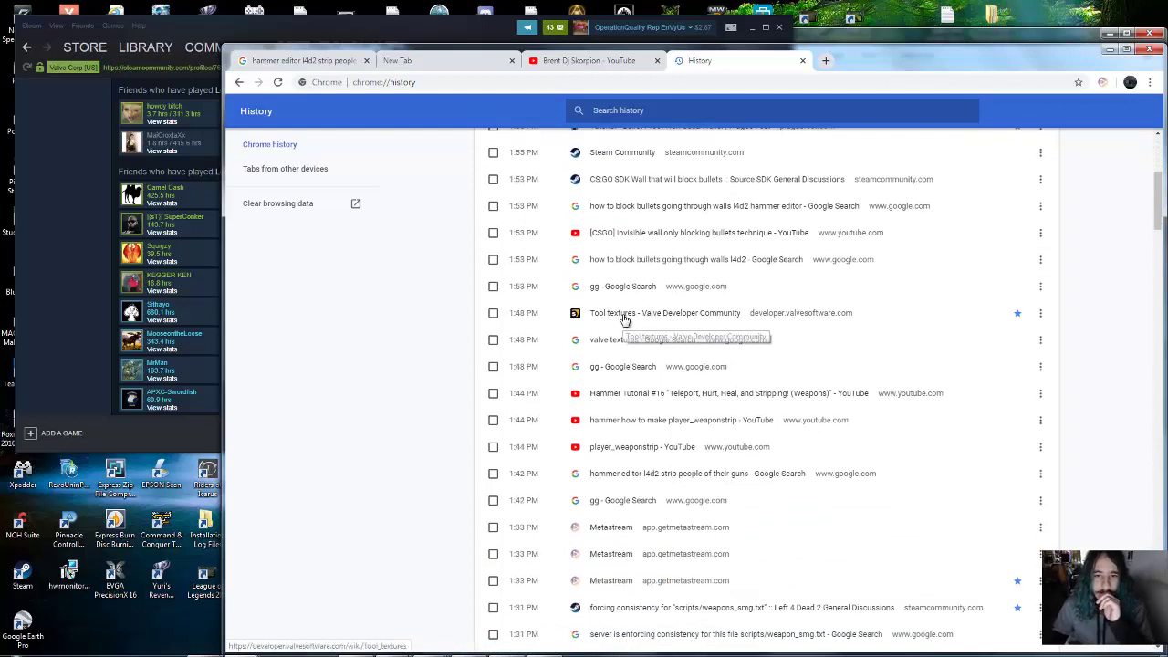
middle_click(644, 319)
Find "L4D2 Campaign Add-on Tutorial" in the May 22, 2020 history entries, open it in a new tab and switch to it
scroll(686, 326, "down", 2)
scroll(685, 330, "down", 2)
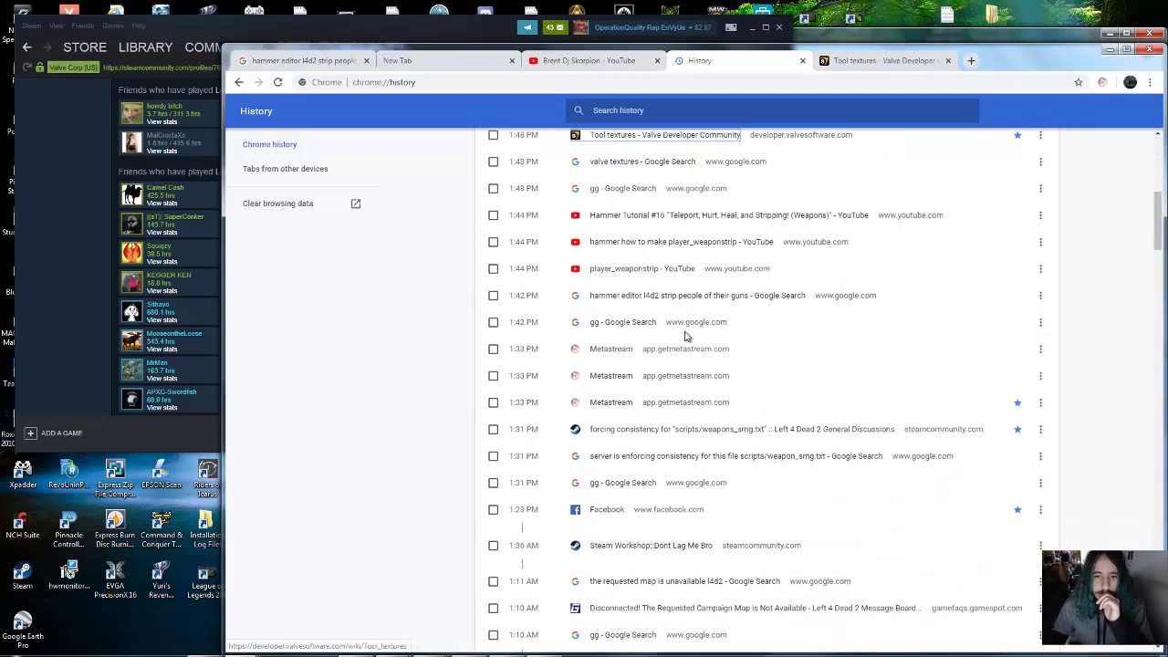
scroll(686, 332, "down", 1)
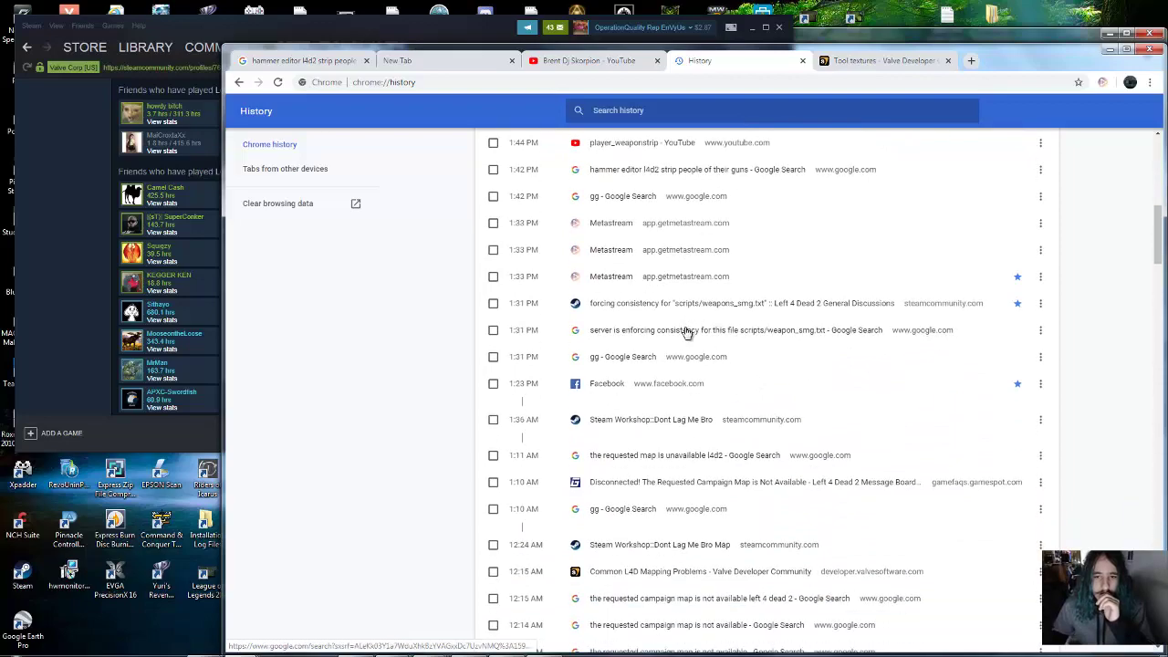
scroll(681, 330, "down", 2)
scroll(684, 328, "down", 2)
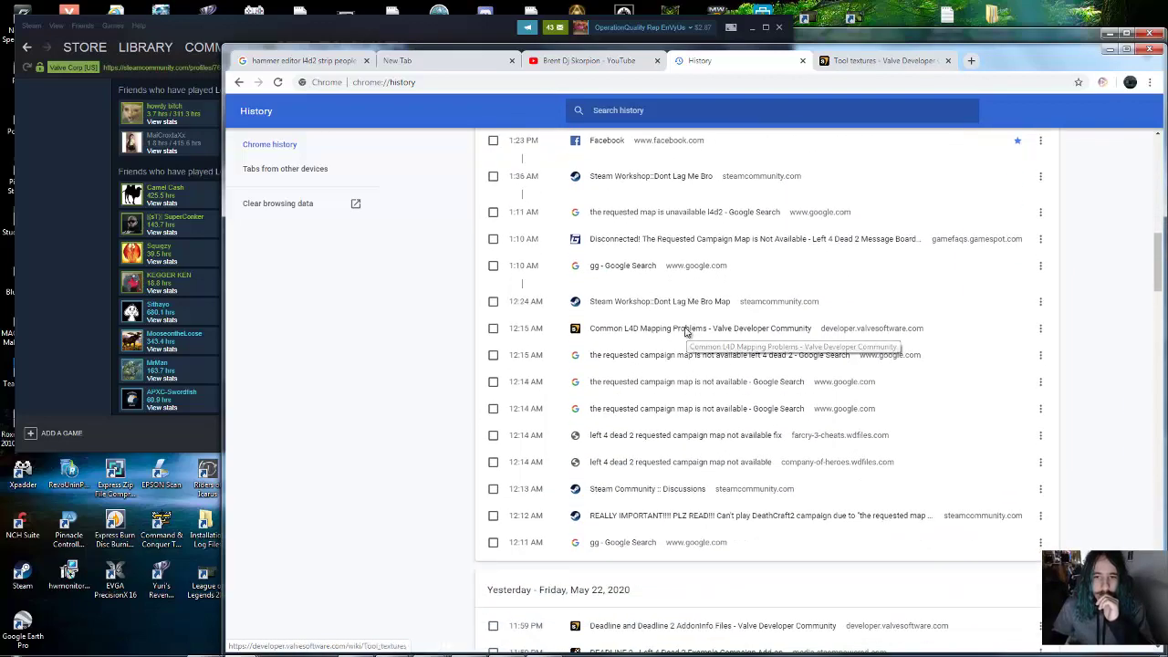
scroll(686, 331, "down", 8)
scroll(699, 301, "up", 1)
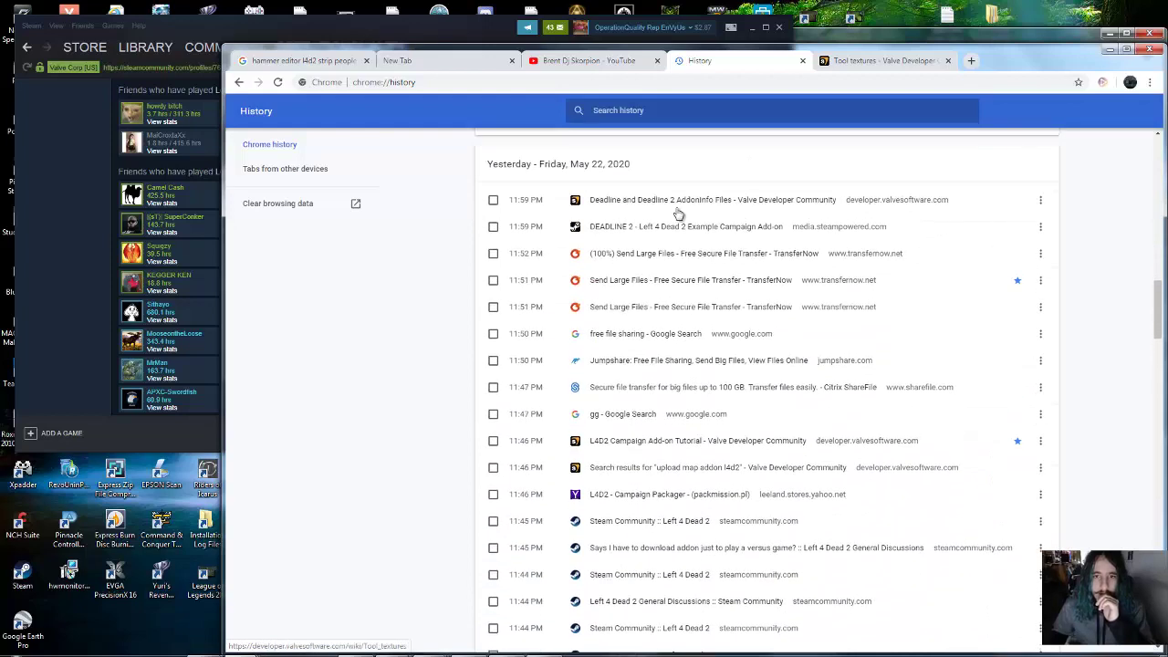
scroll(679, 358, "down", 2)
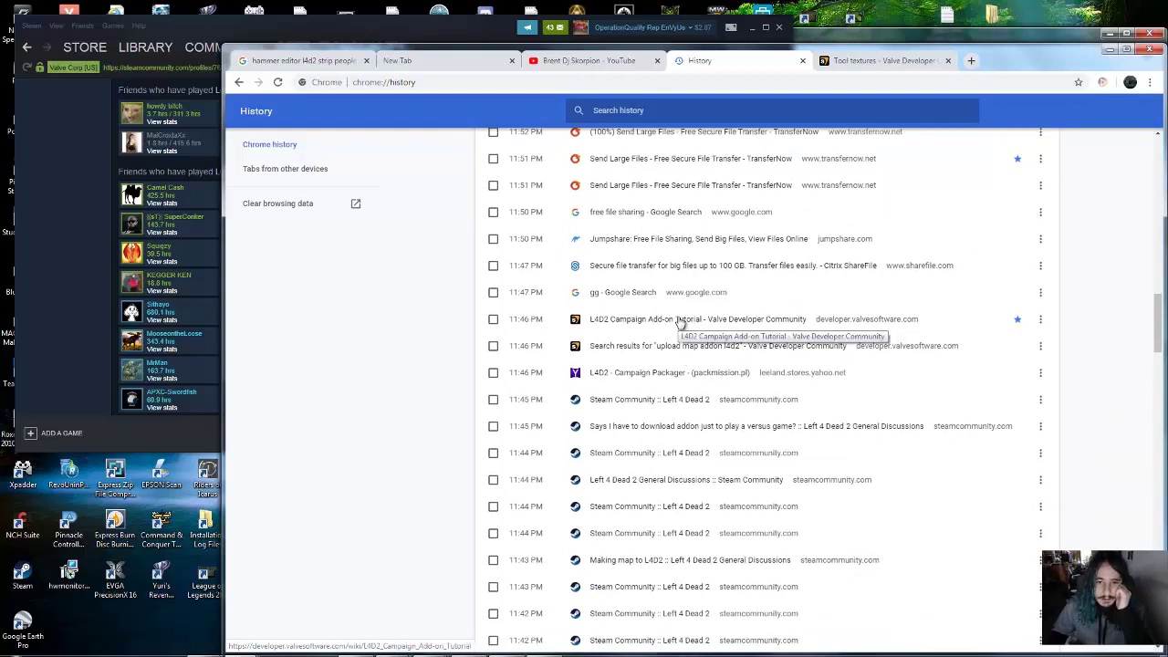
middle_click(682, 320)
left_click(938, 58)
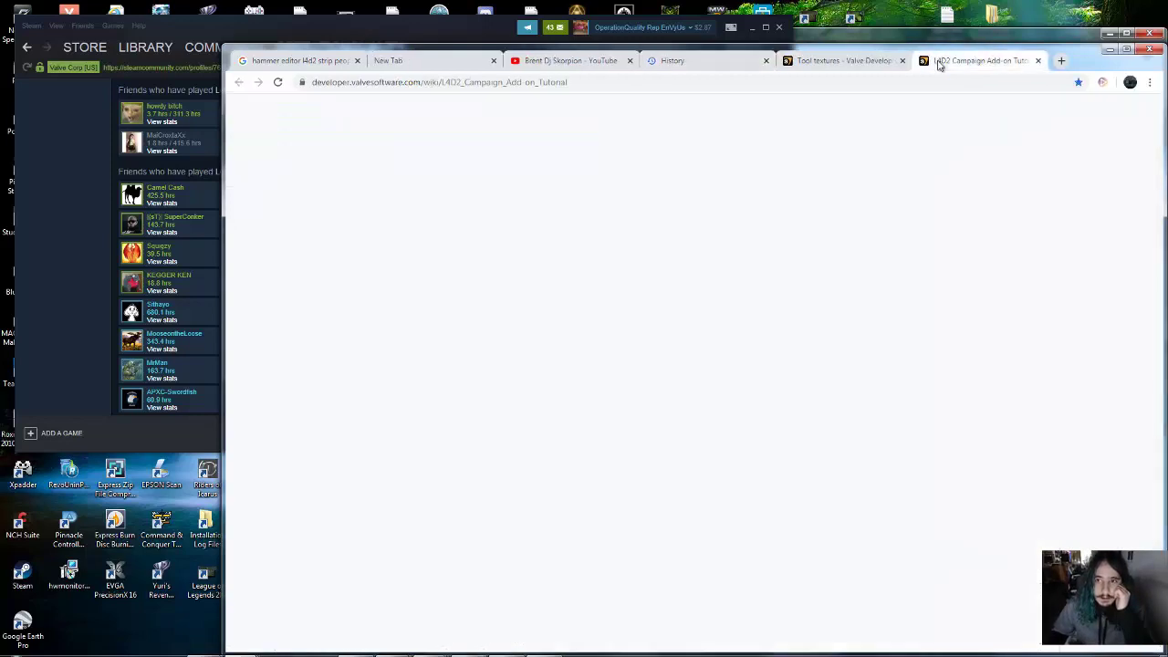
Examine the tutorial's sections on installing the authoring tools, creating an add-on folder and creating primary game assets
scroll(746, 205, "down", 5)
scroll(745, 201, "down", 2)
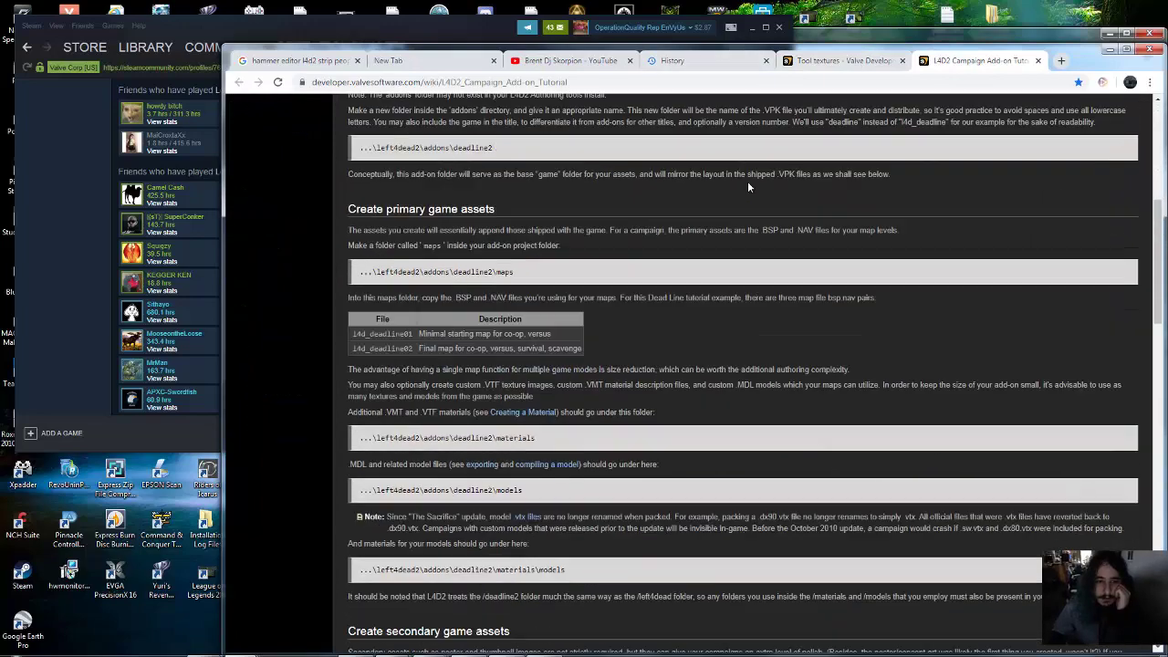
scroll(747, 180, "up", 8)
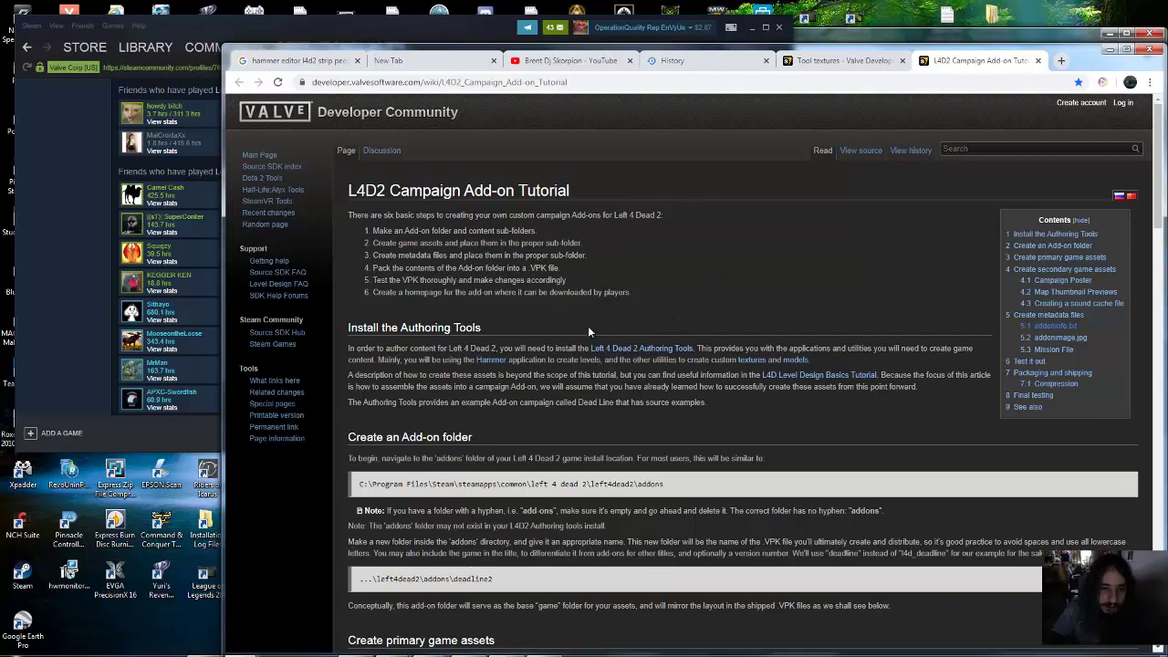
scroll(790, 317, "down", 5)
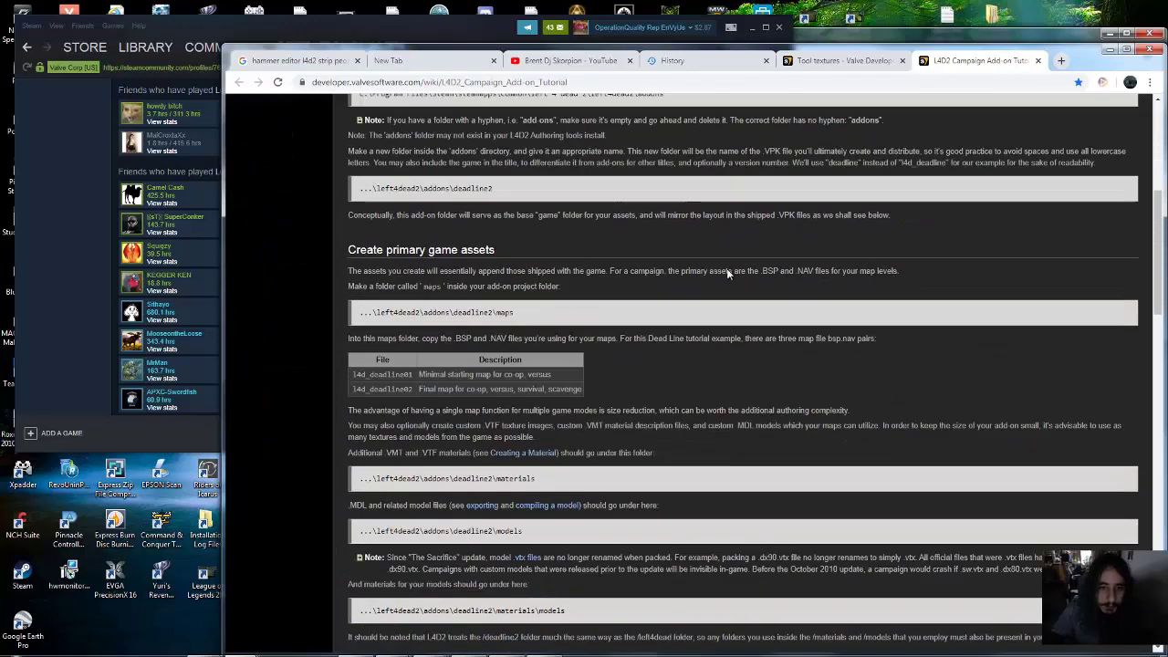
scroll(708, 278, "up", 2)
scroll(707, 278, "up", 4)
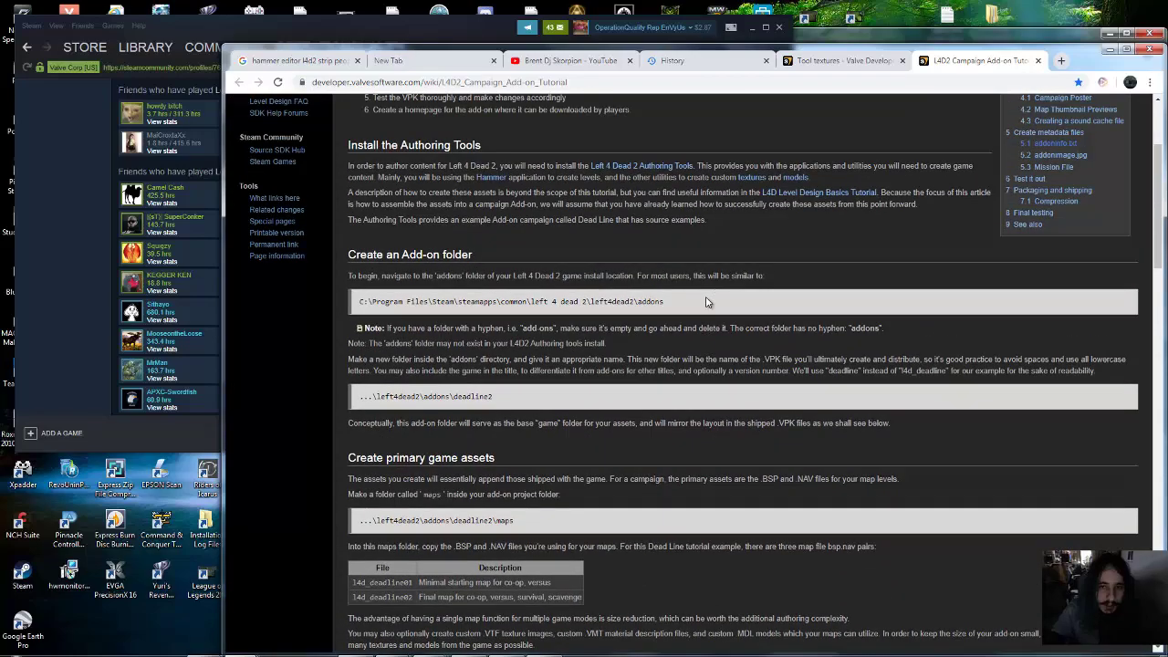
scroll(712, 287, "down", 2)
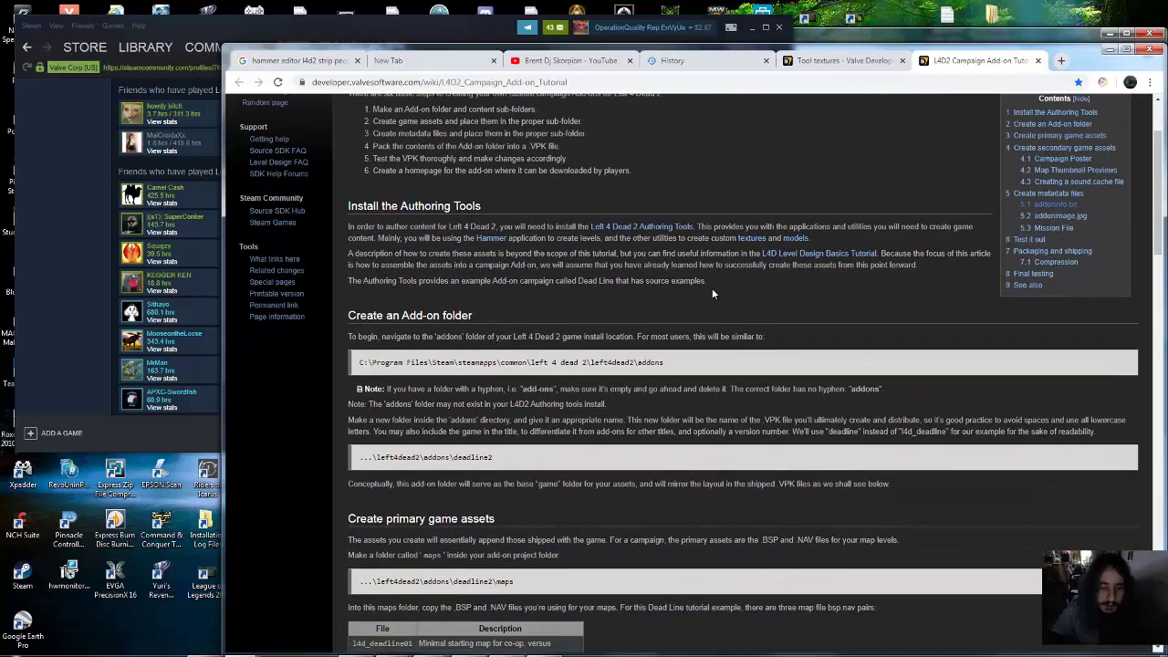
scroll(715, 288, "down", 1)
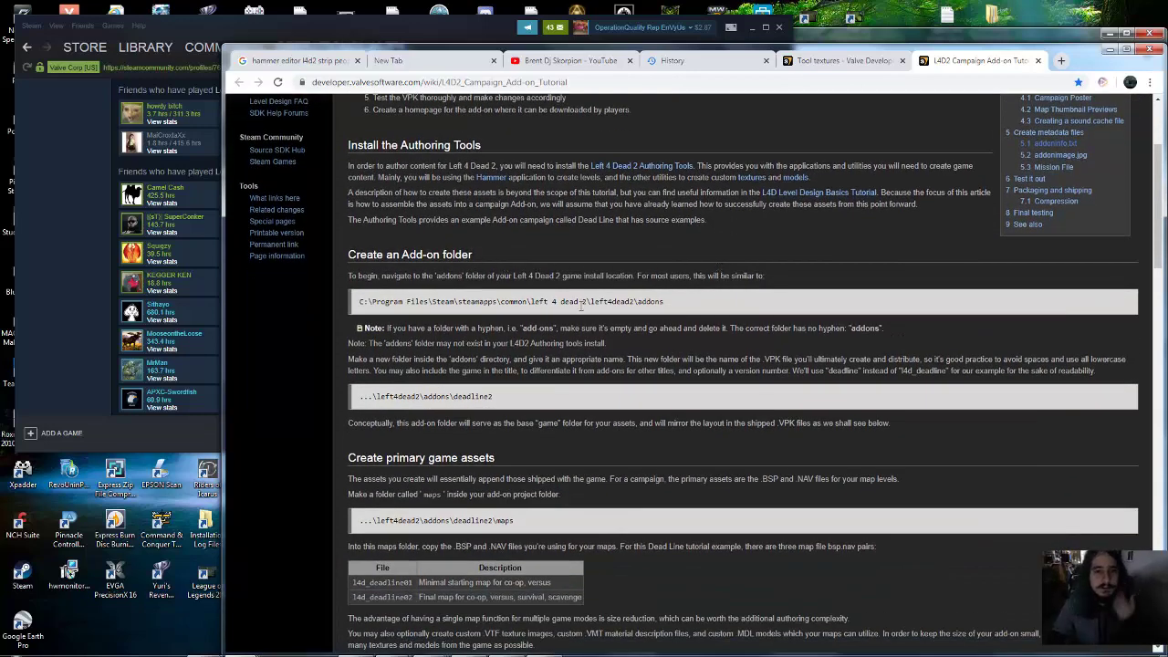
Bring up the open addons folder window in Windows Explorer and show its full path as text
key("super")
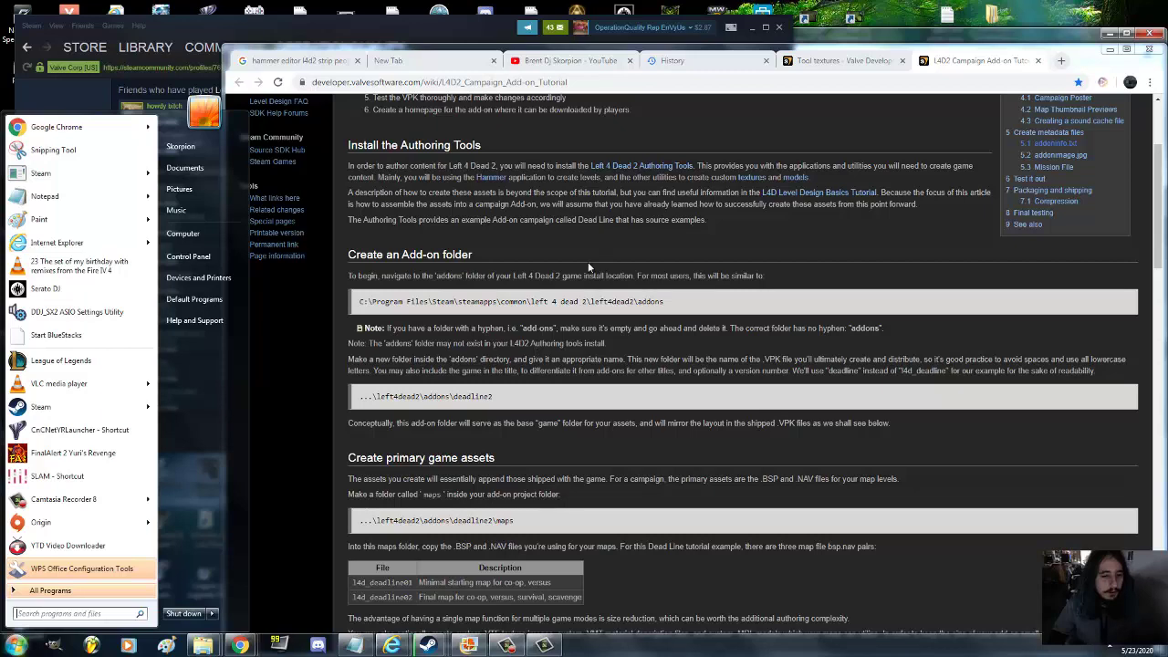
left_click(206, 646)
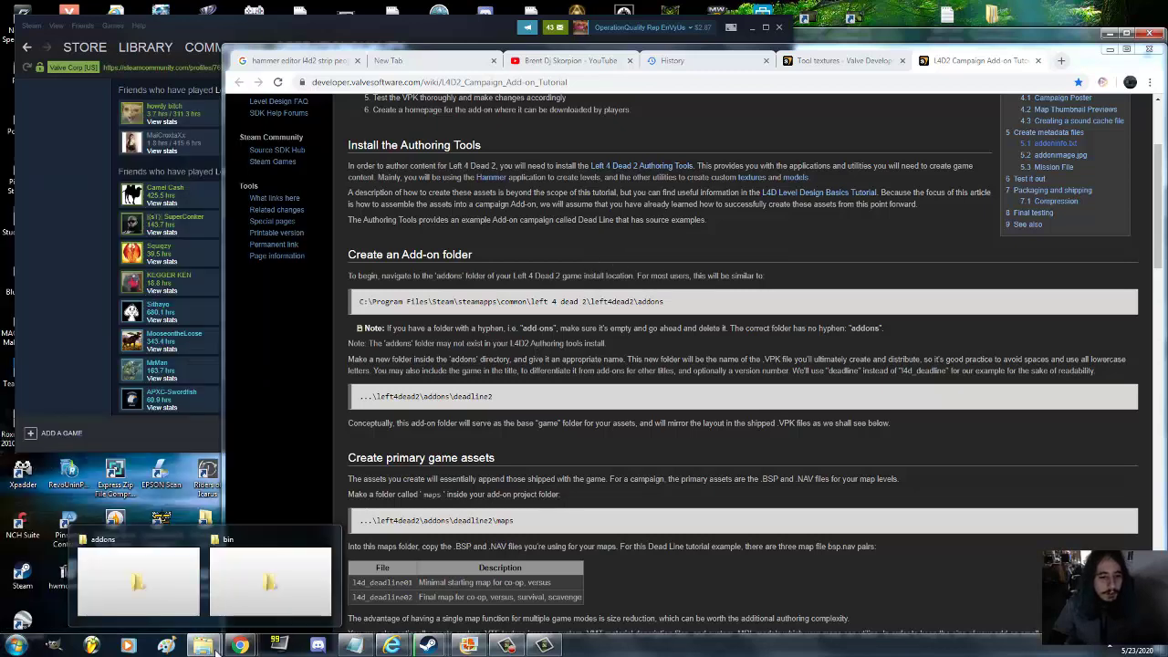
left_click(137, 573)
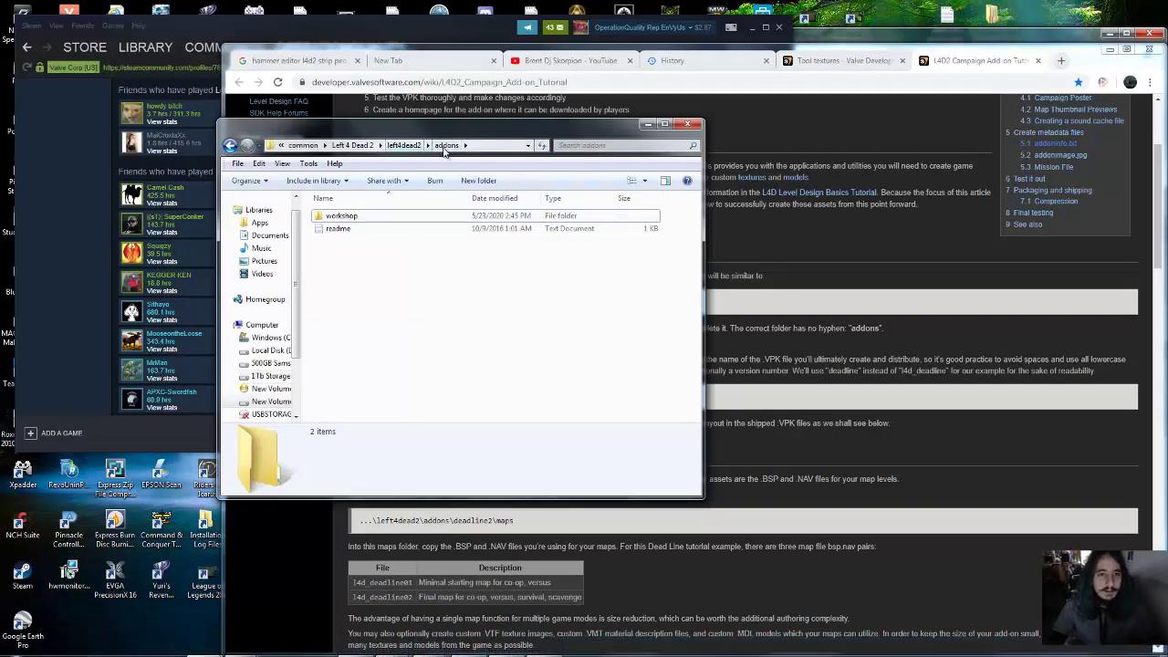
left_click(497, 146)
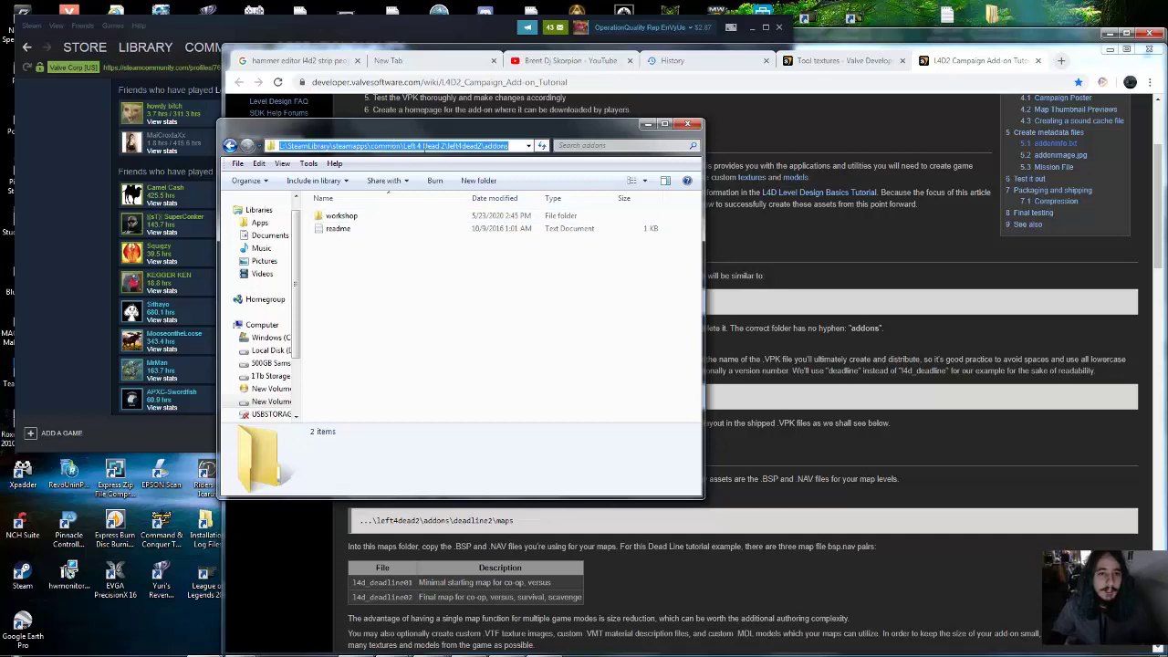
left_click_drag(441, 146, 518, 148)
left_click(513, 146)
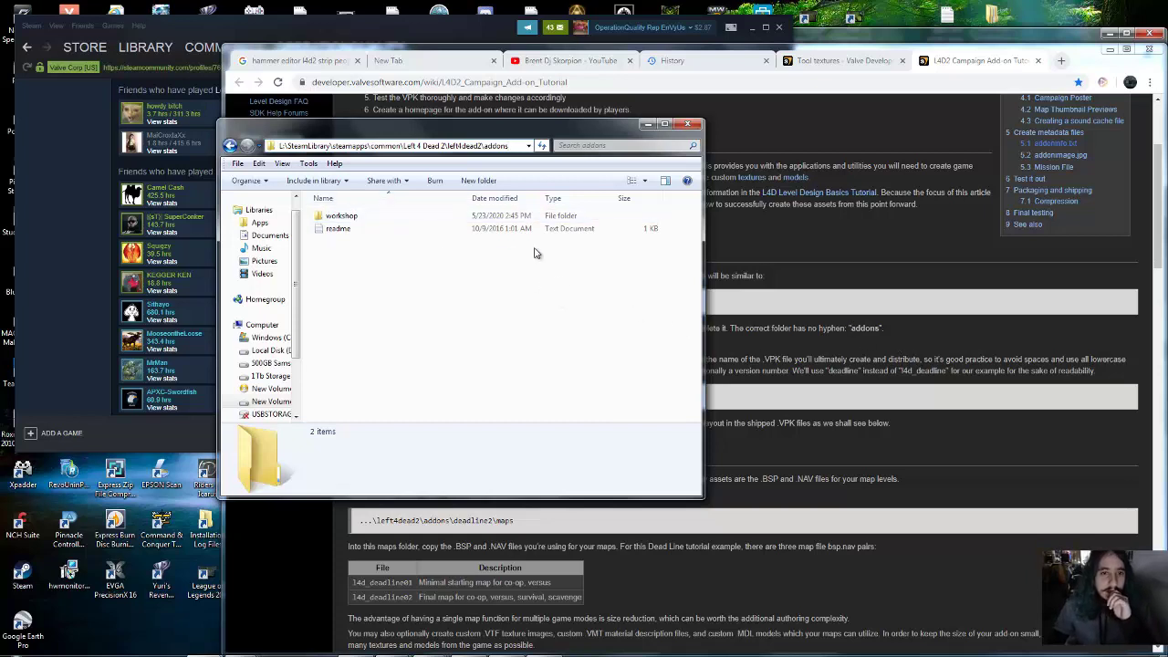
Check the tutorial's notes on the addons folder, go up to the left4dead2 folder and reopen addons from there
left_click(854, 358)
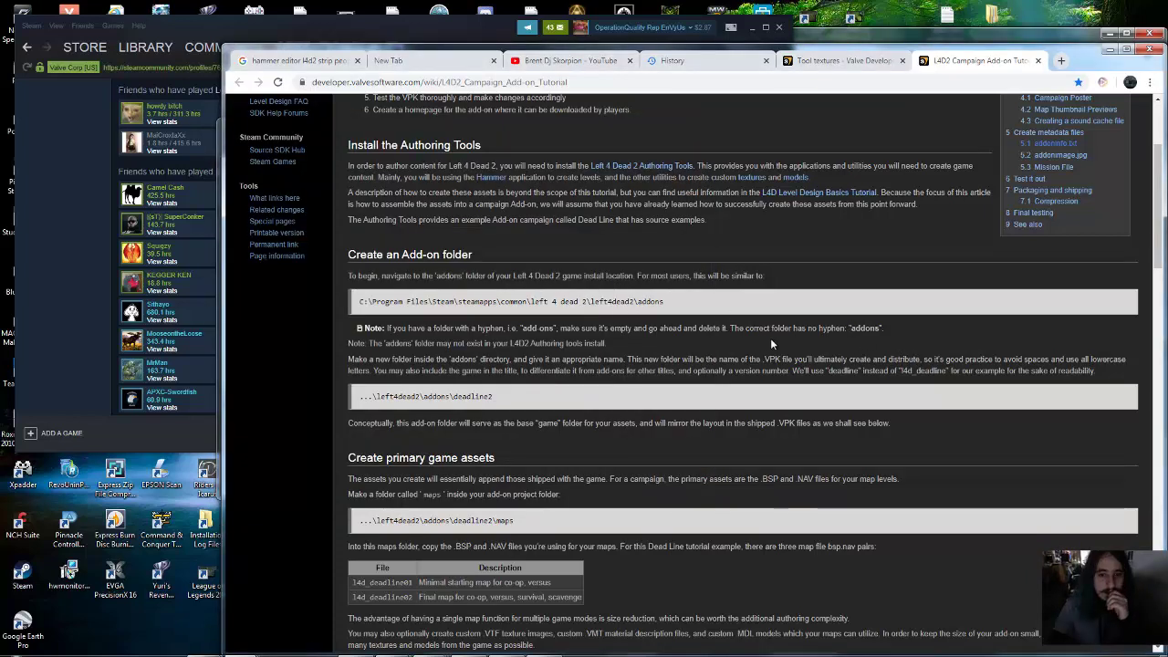
left_click(219, 130)
left_click(451, 145)
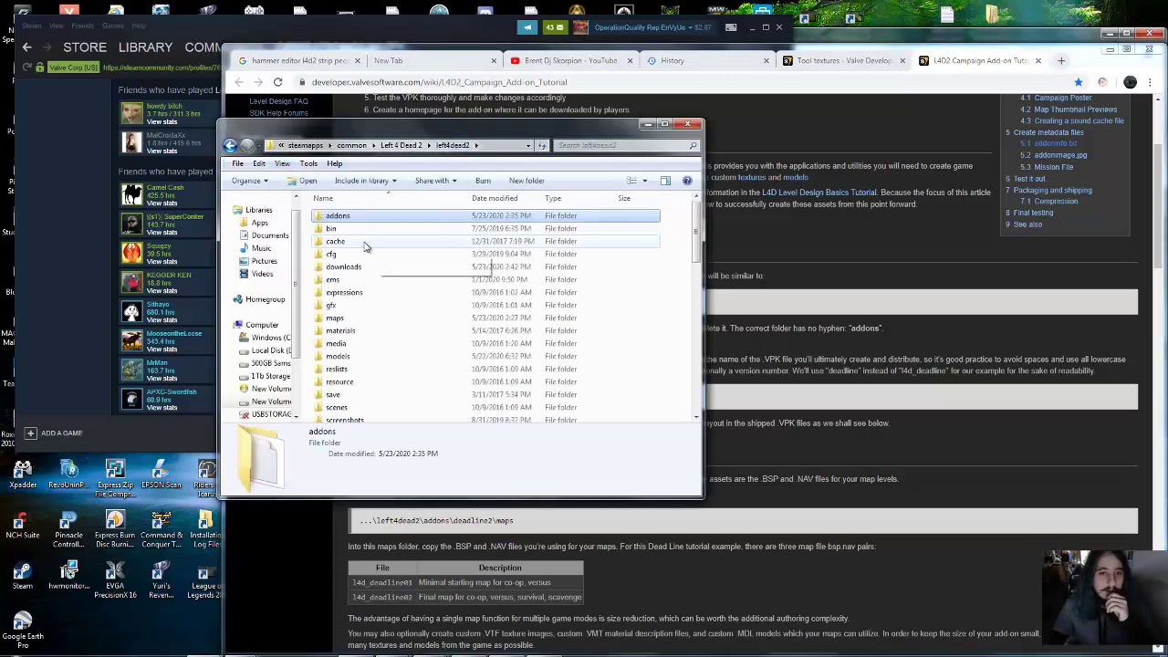
left_click(742, 337)
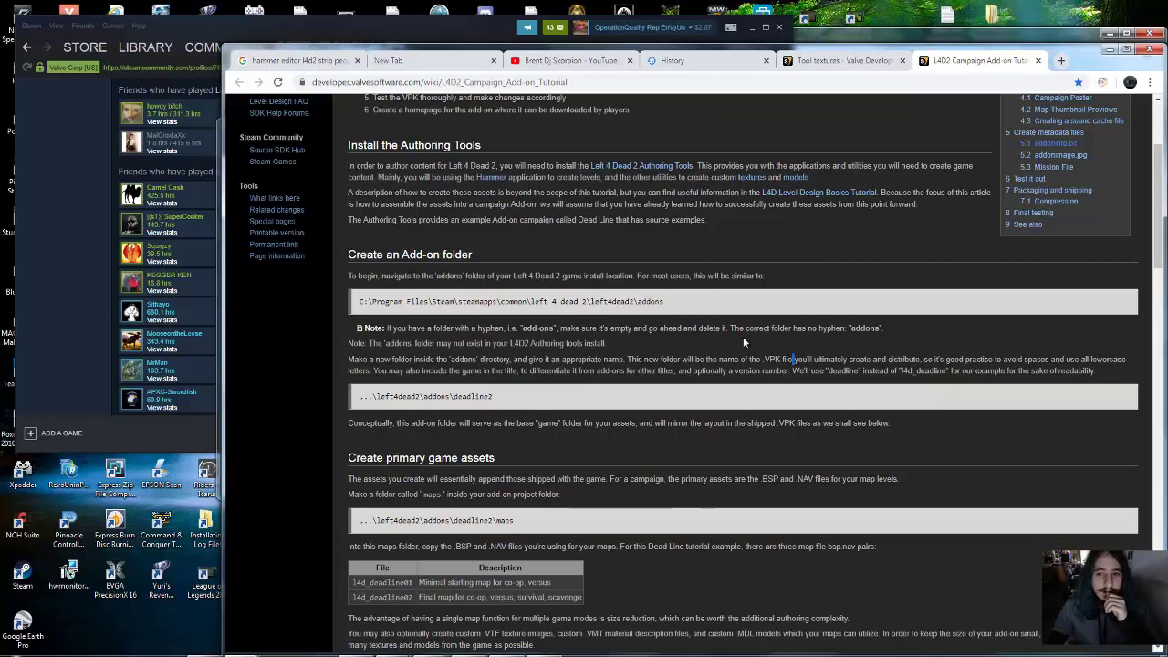
left_click(220, 157)
double_click(391, 219)
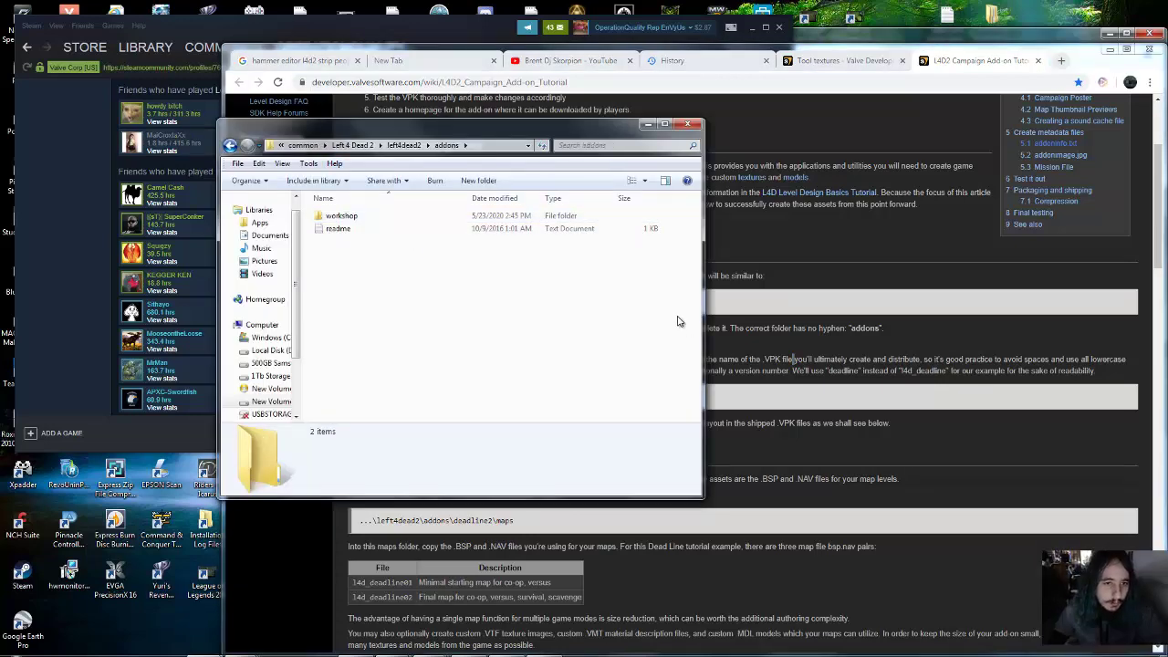
Read the tutorial's instructions for naming the add-on folder, and go back from the addons folder to the left4dead2 downloads folder
left_click(819, 340)
scroll(817, 340, "down", 1)
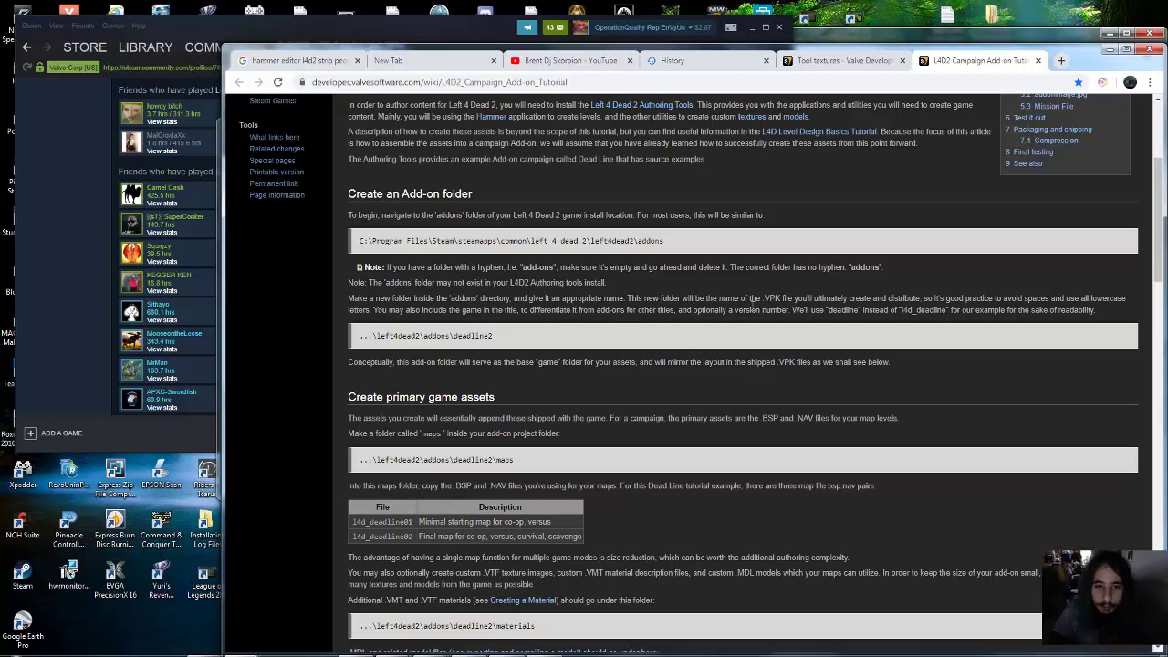
key("alt+Tab")
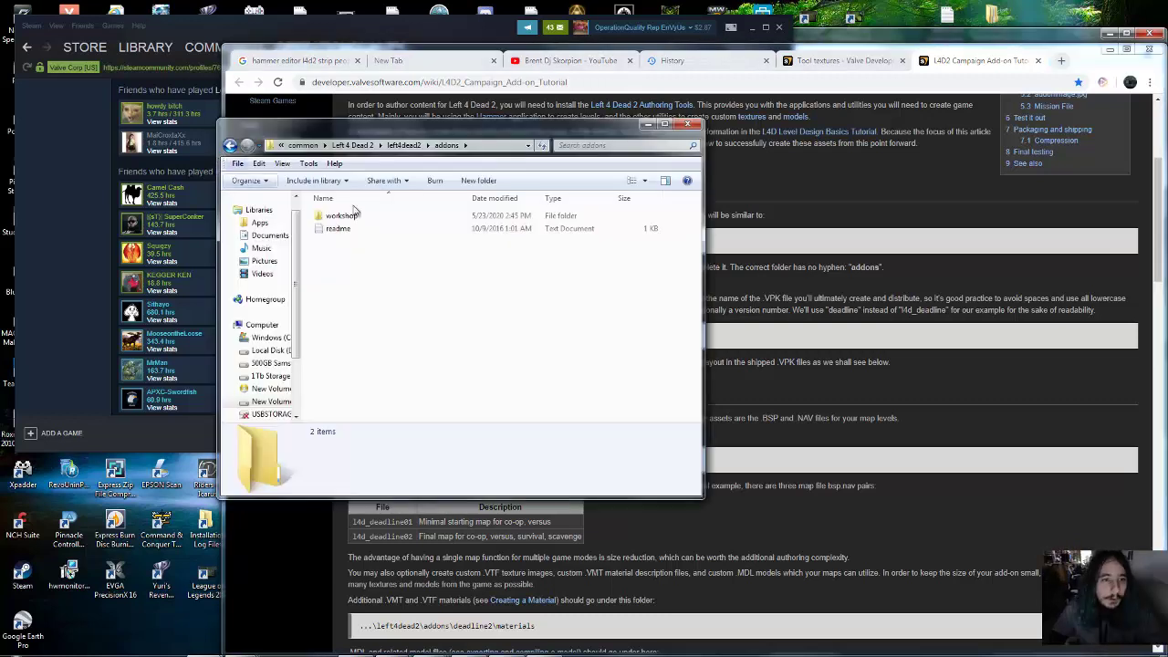
right_click(396, 260)
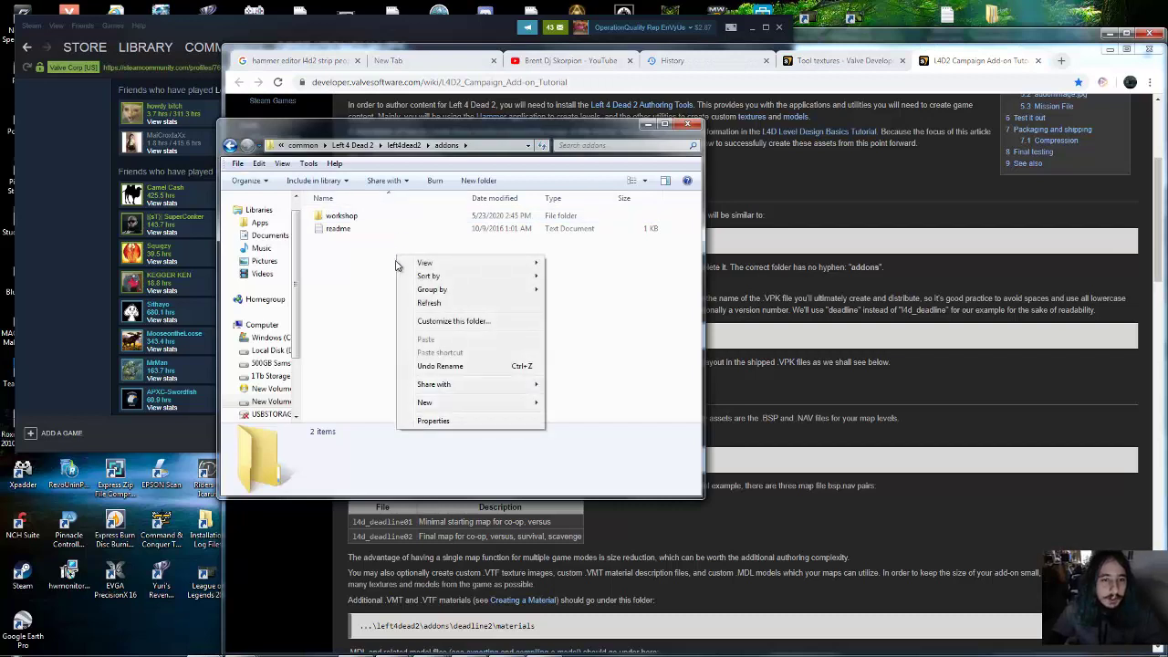
key("Escape")
left_click(230, 145)
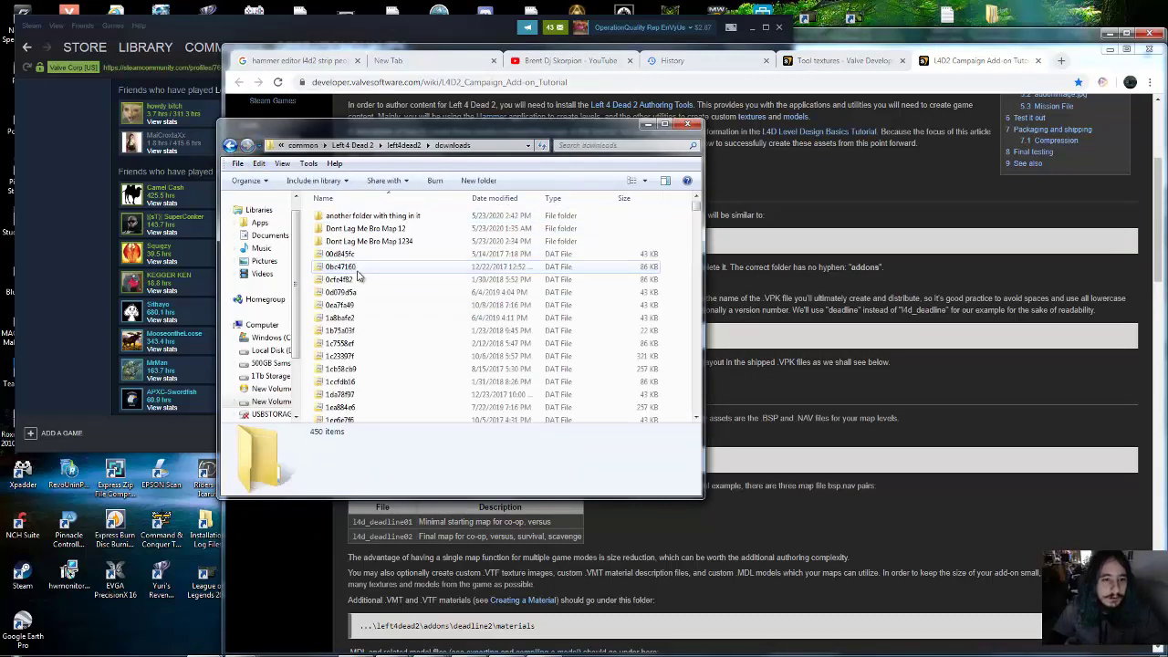
Open the Dont Lag Me Bro Map 1234 folder in downloads and compare its contents with the tutorial's add-on folder section
left_click(358, 270)
left_click(370, 243)
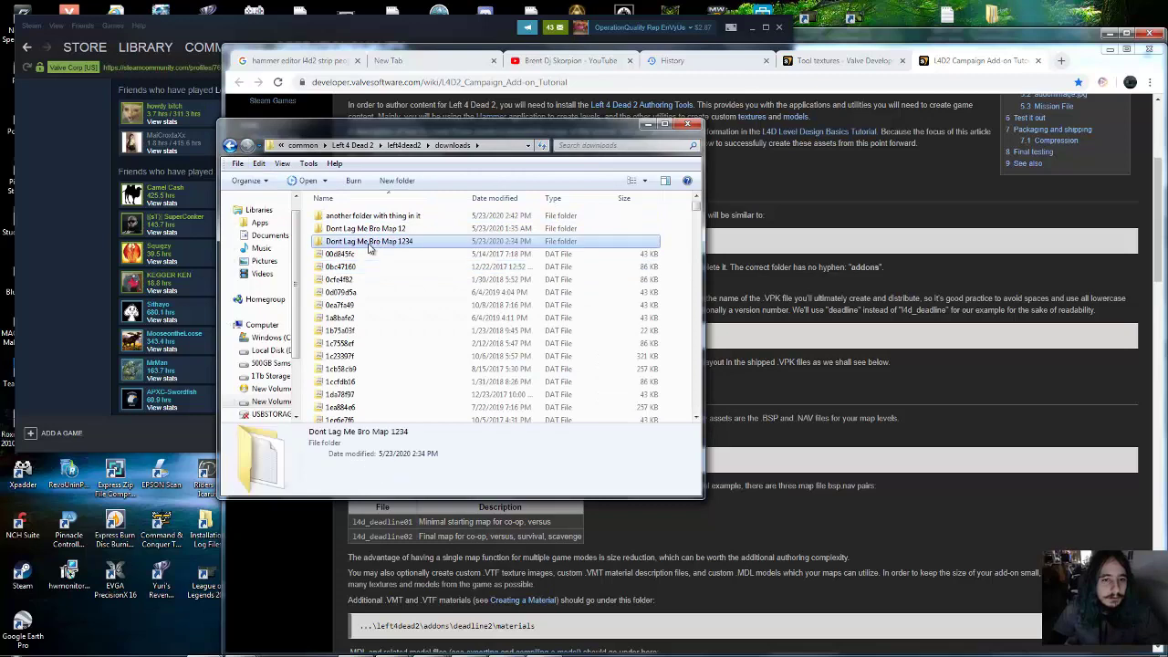
double_click(369, 242)
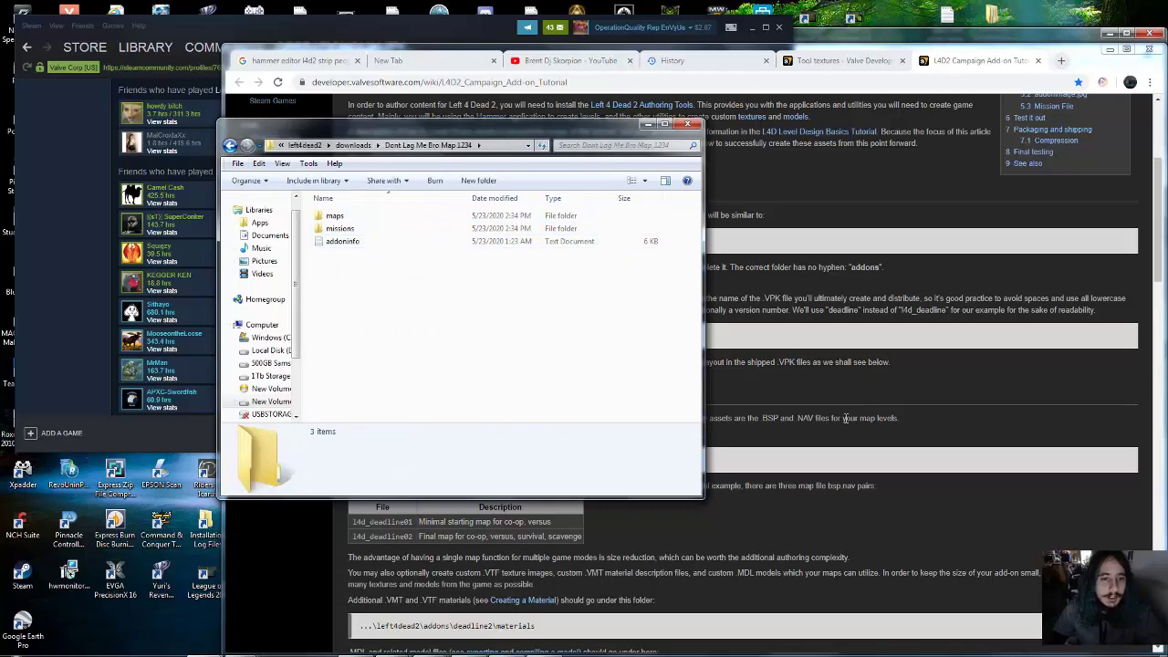
left_click(846, 418)
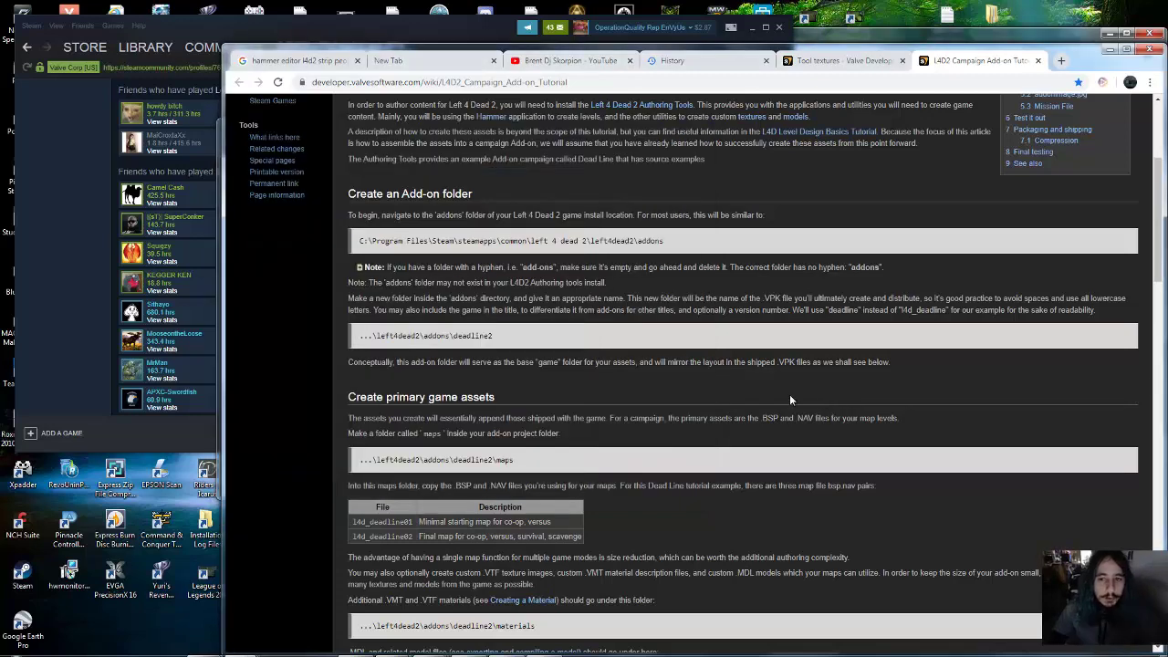
left_click(219, 216)
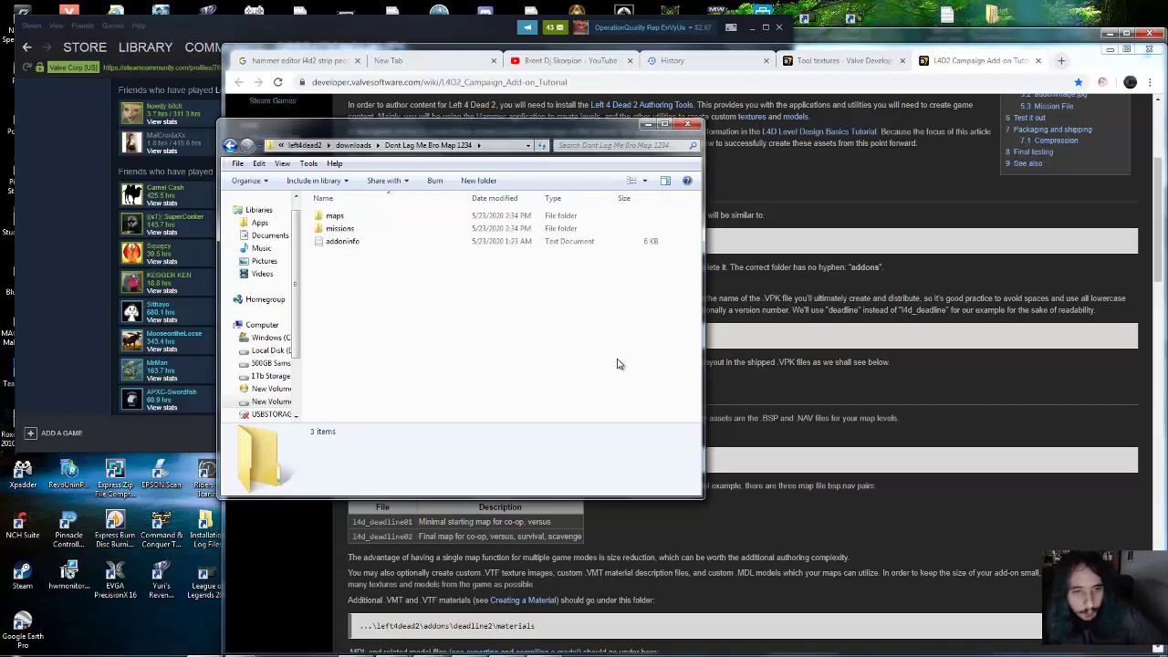
Read the tutorial's primary game assets section and examine the BSP and NAV files in the example folder's maps subfolder
left_click(788, 330)
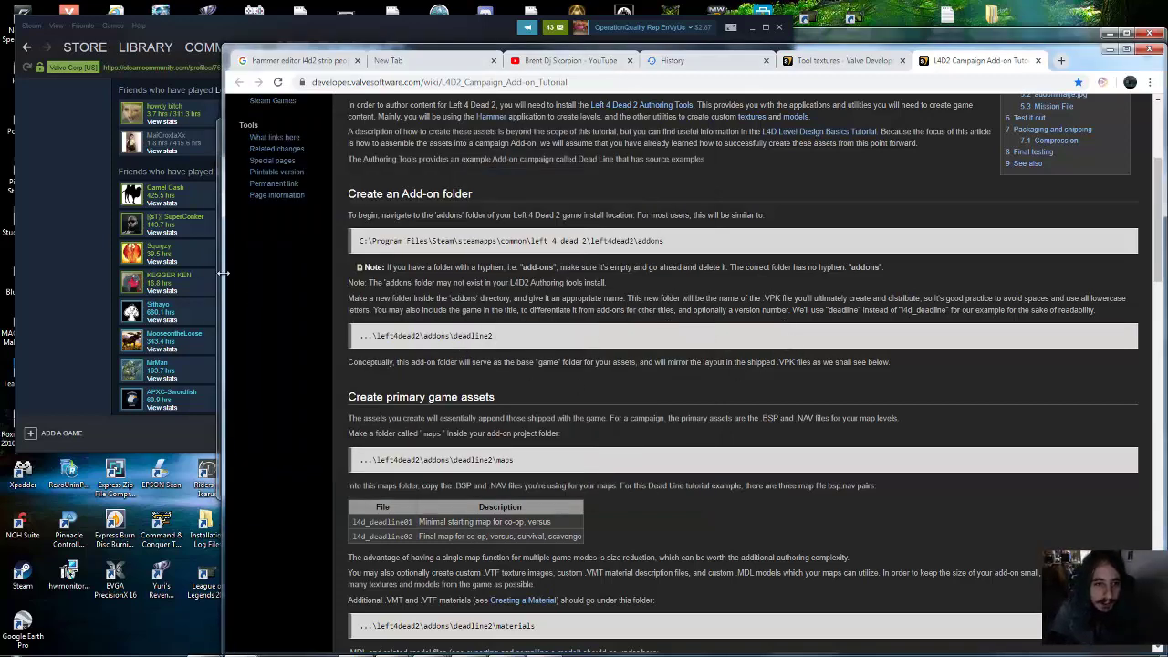
scroll(497, 372, "down", 3)
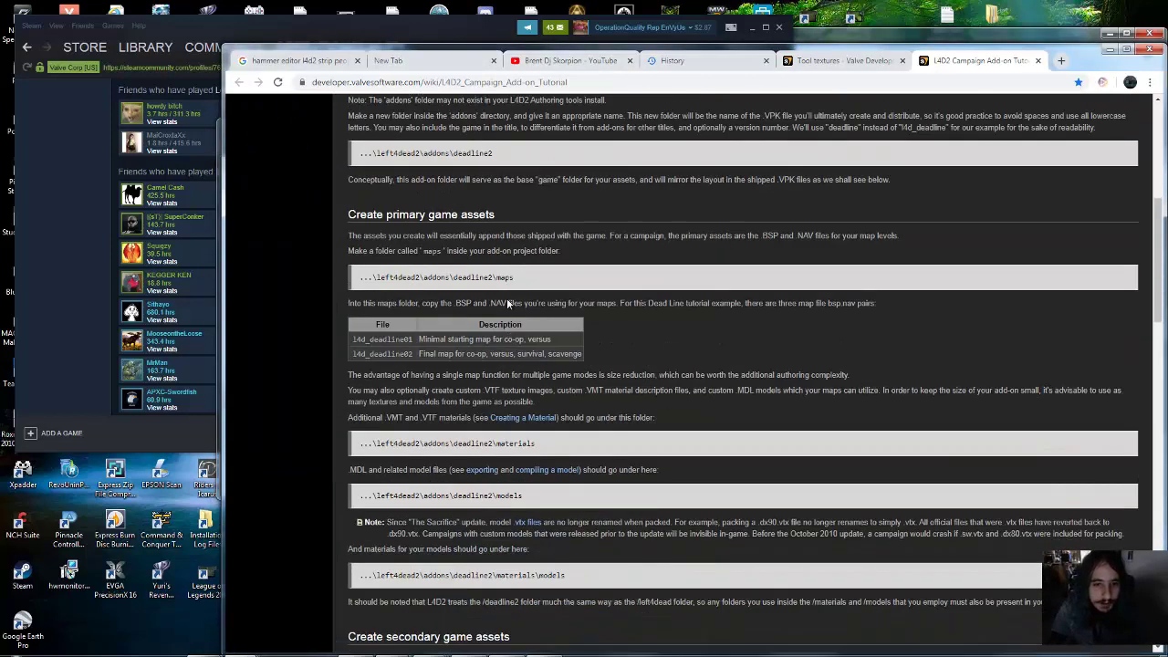
left_click(218, 262)
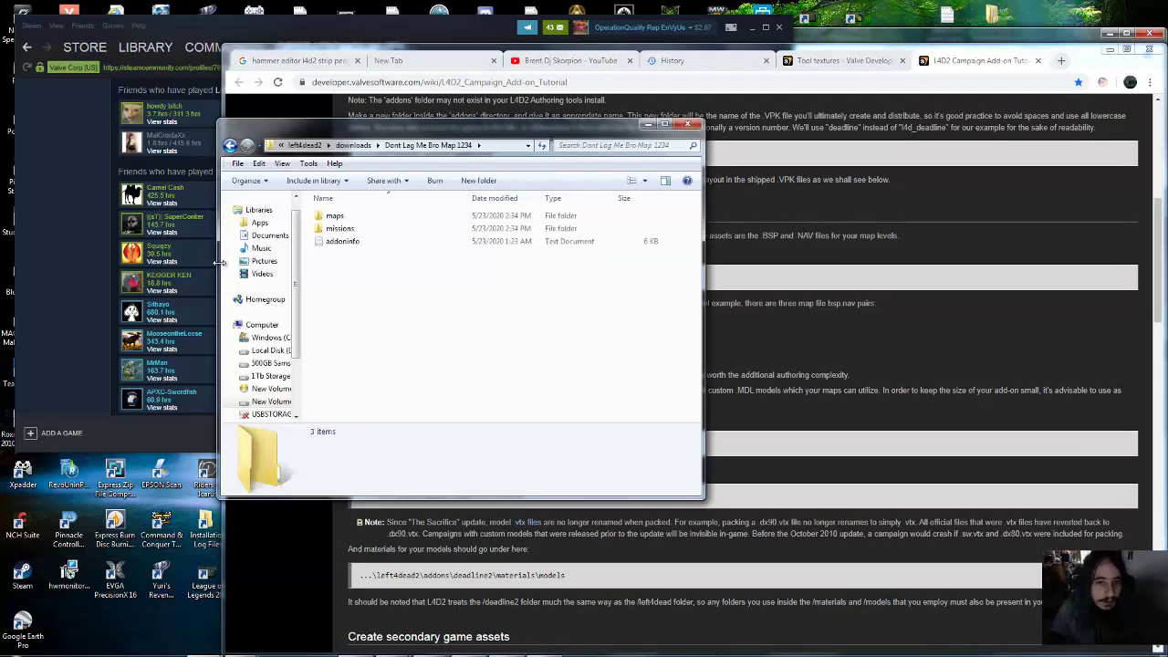
double_click(336, 216)
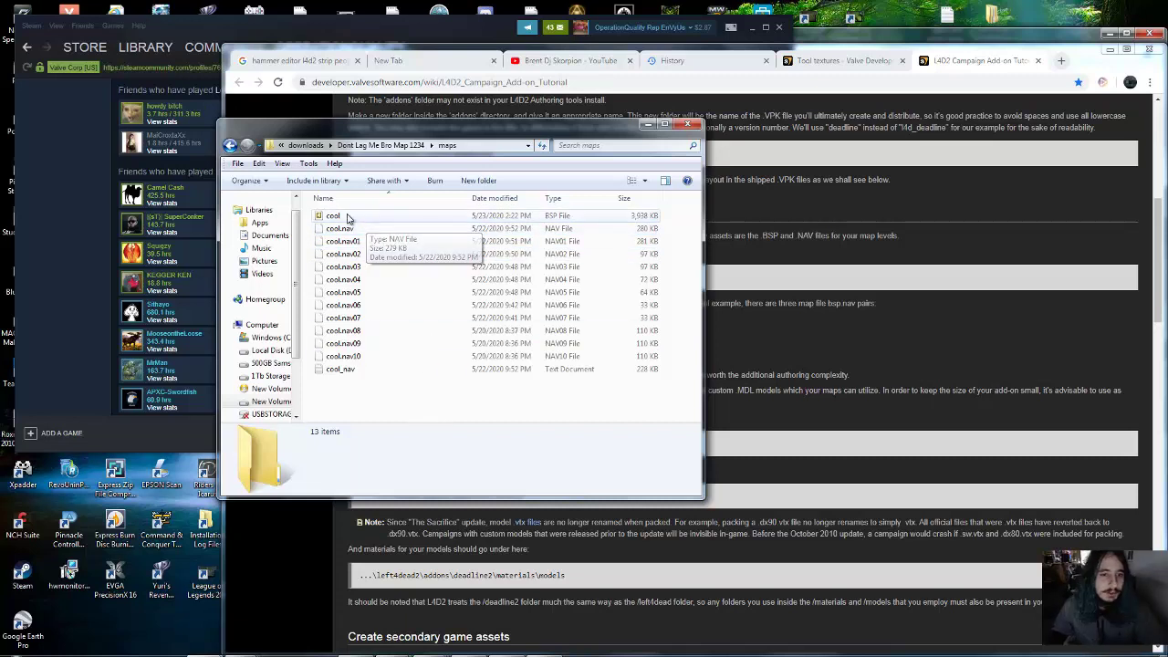
left_click(230, 145)
left_click(247, 146)
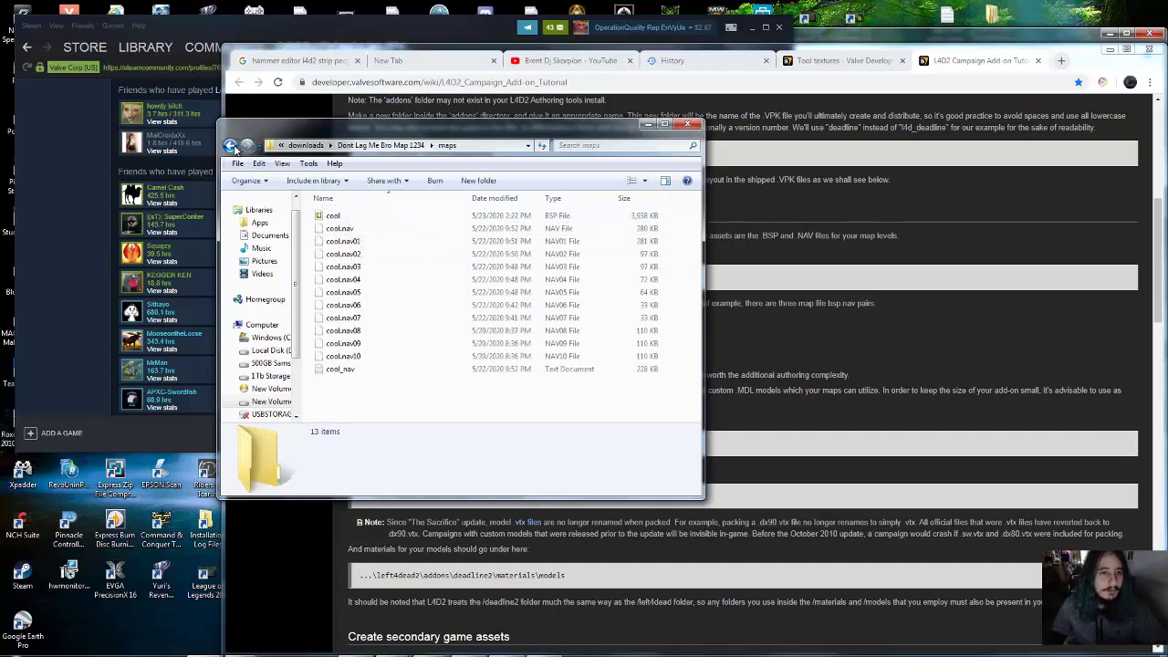
Open the left4dead2 maps folder and select all the cool map files, from the cool BSP file through cool_nav
key("alt+Up")
key("alt+Up")
key("alt+Up")
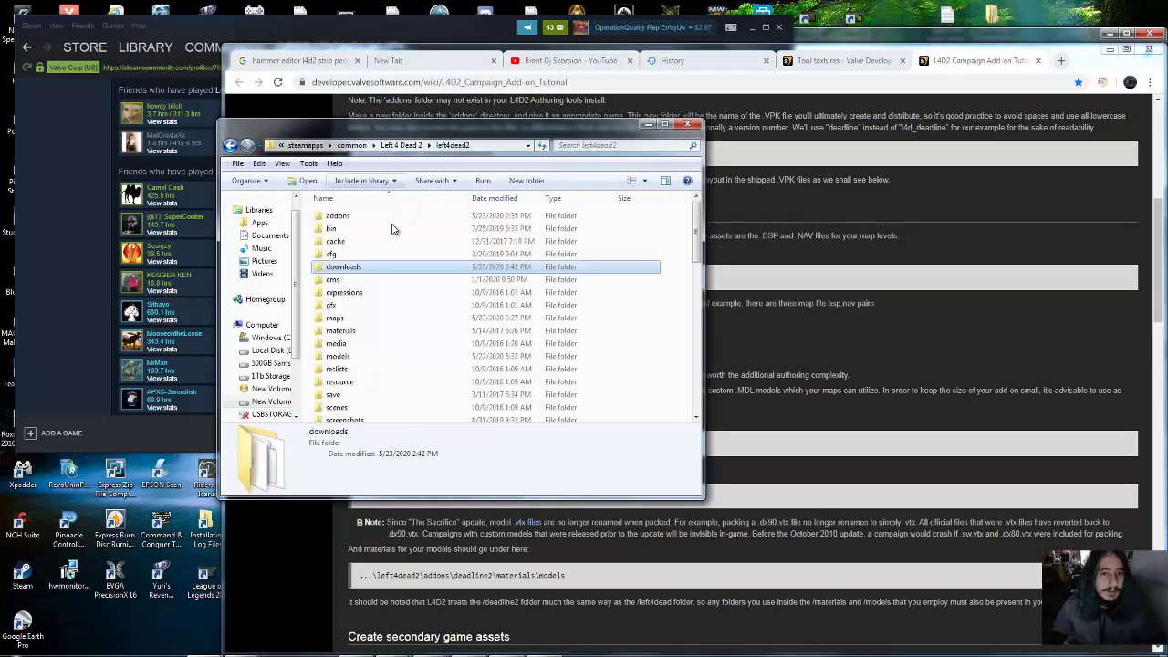
double_click(360, 318)
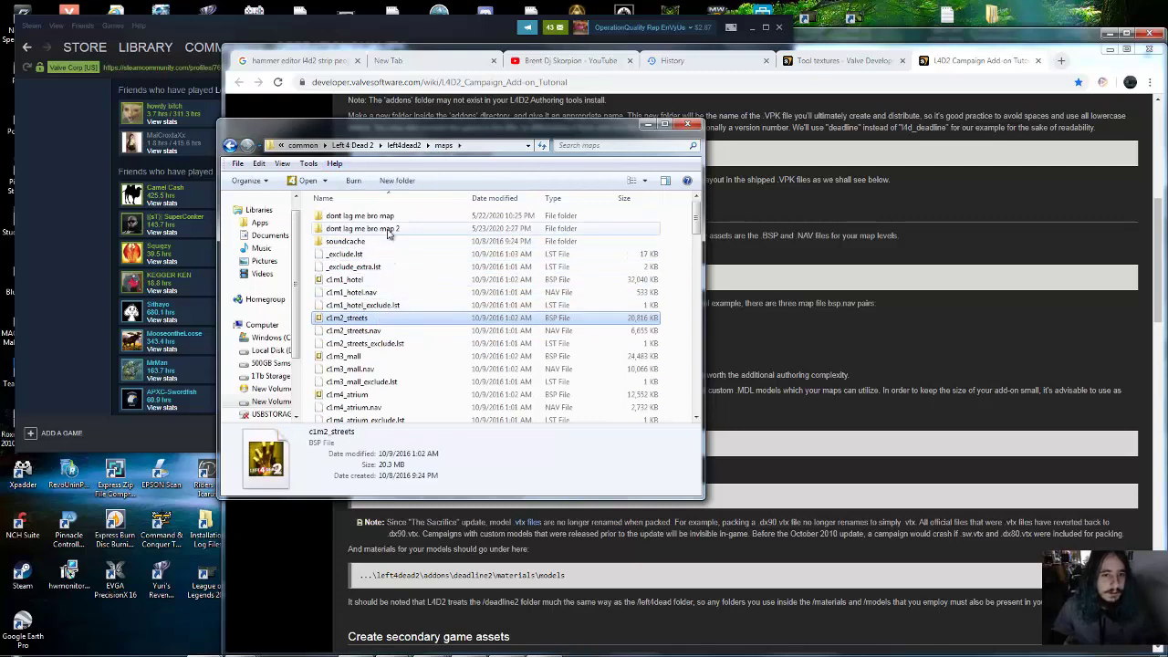
scroll(406, 278, "down", 9)
scroll(406, 279, "down", 20)
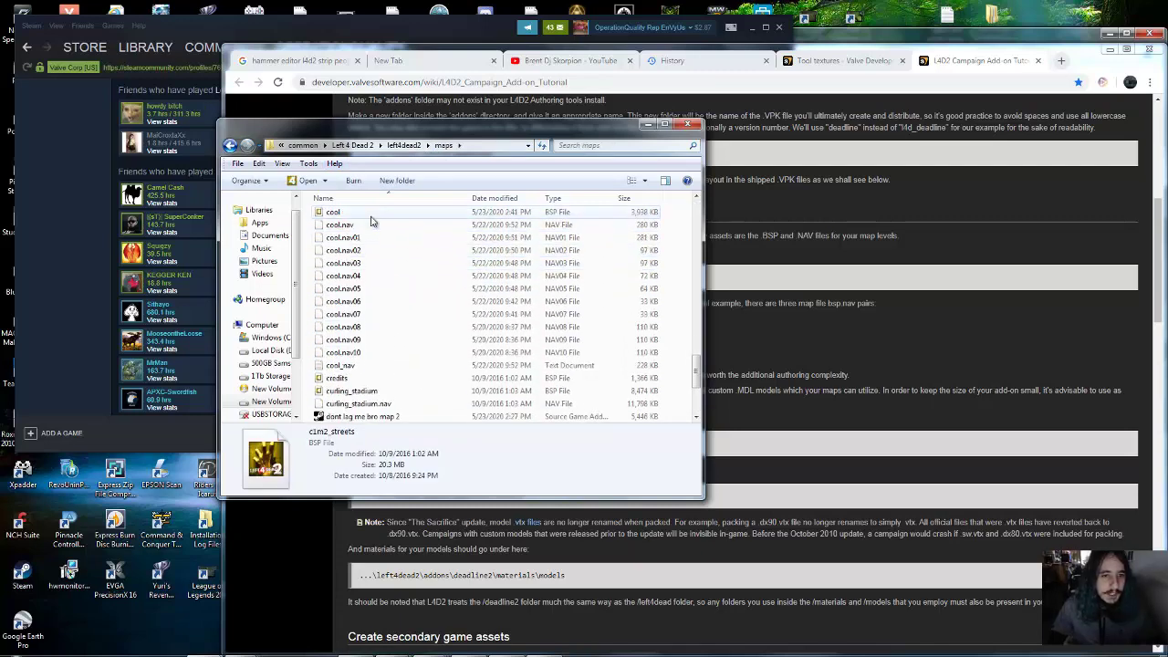
left_click(369, 214)
key("Down")
key("Down")
key("Down")
key("Down")
key("Down")
key("Down")
key("Down")
key("Down")
key("Down")
key("Down")
key("Down")
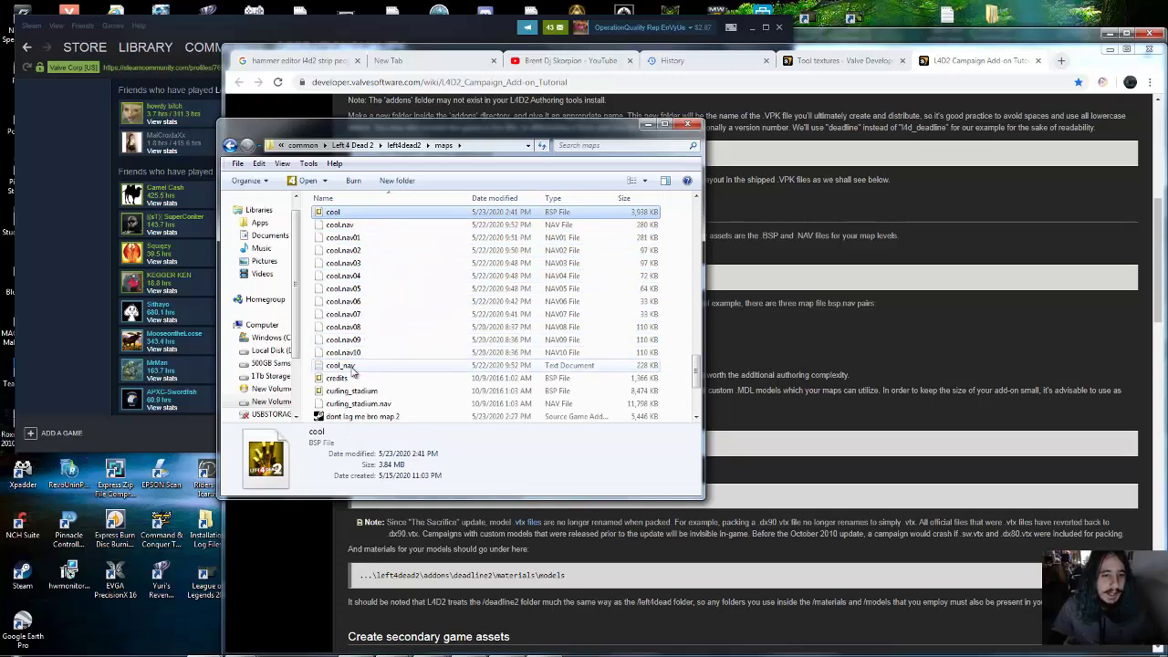
scroll(369, 255, "up", 1)
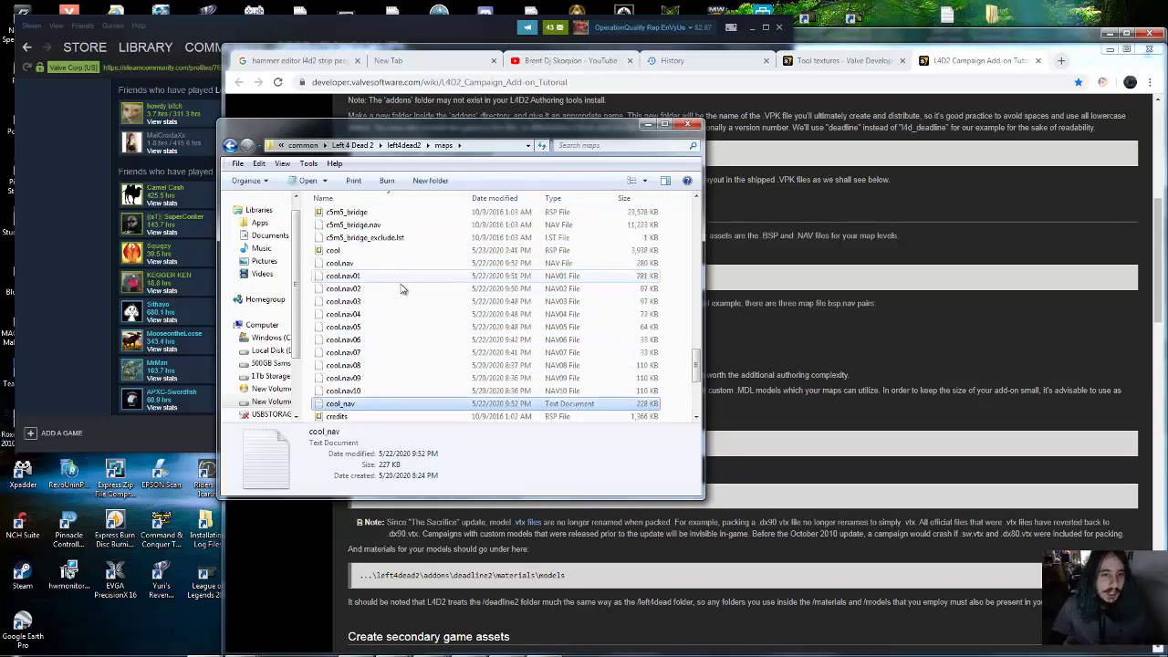
left_click(359, 253, "shift")
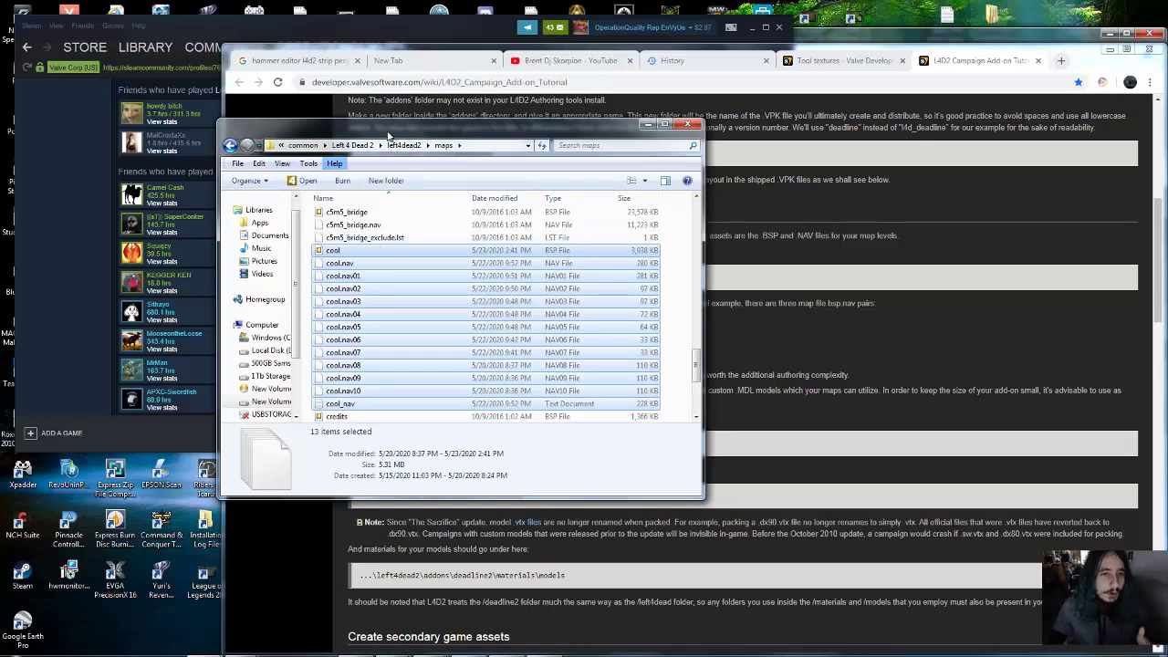
Create a folder named "dont lag me bro" inside the left4dead2 addons folder
left_click(406, 146)
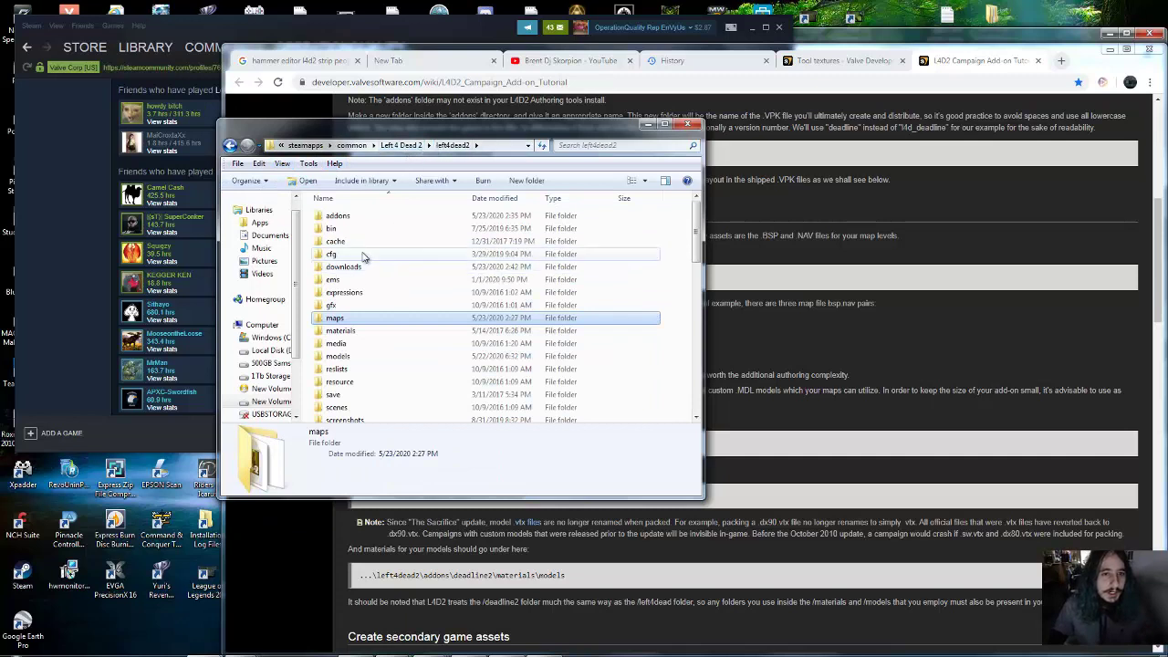
double_click(368, 219)
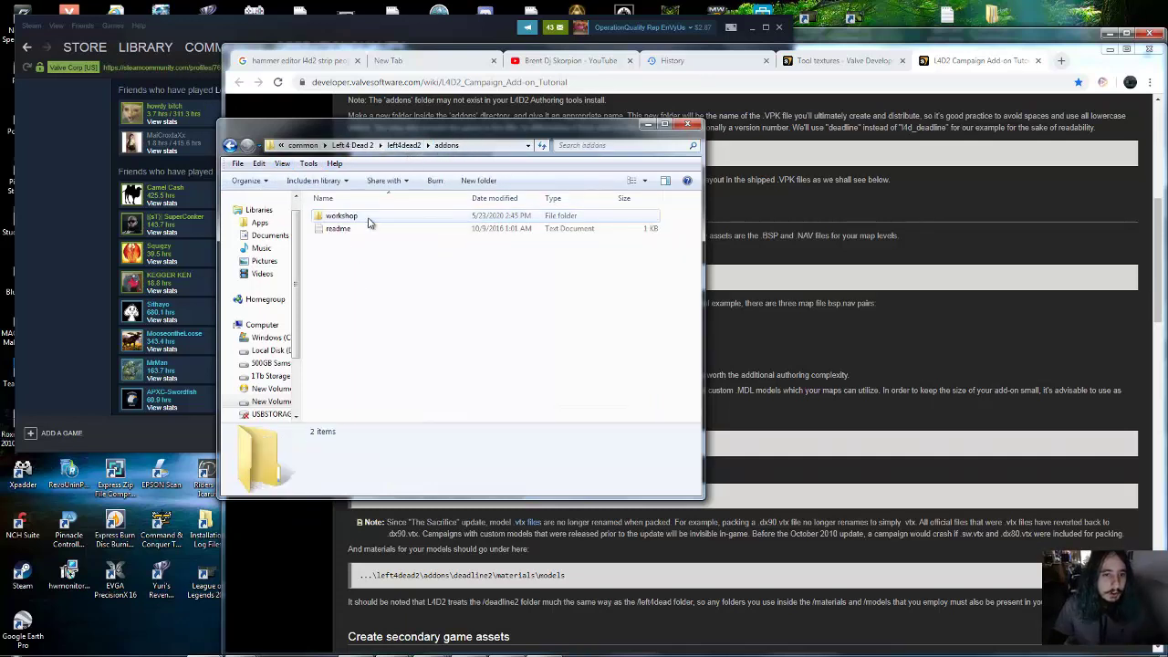
left_click(473, 181)
type("do")
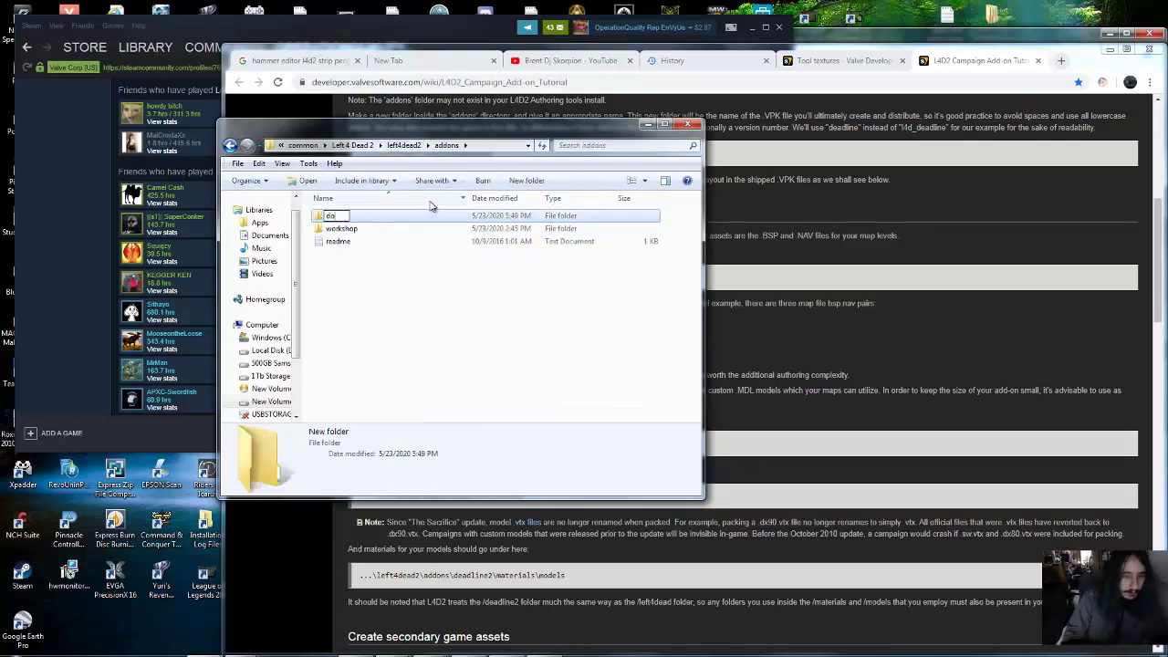
type("nt lag me br")
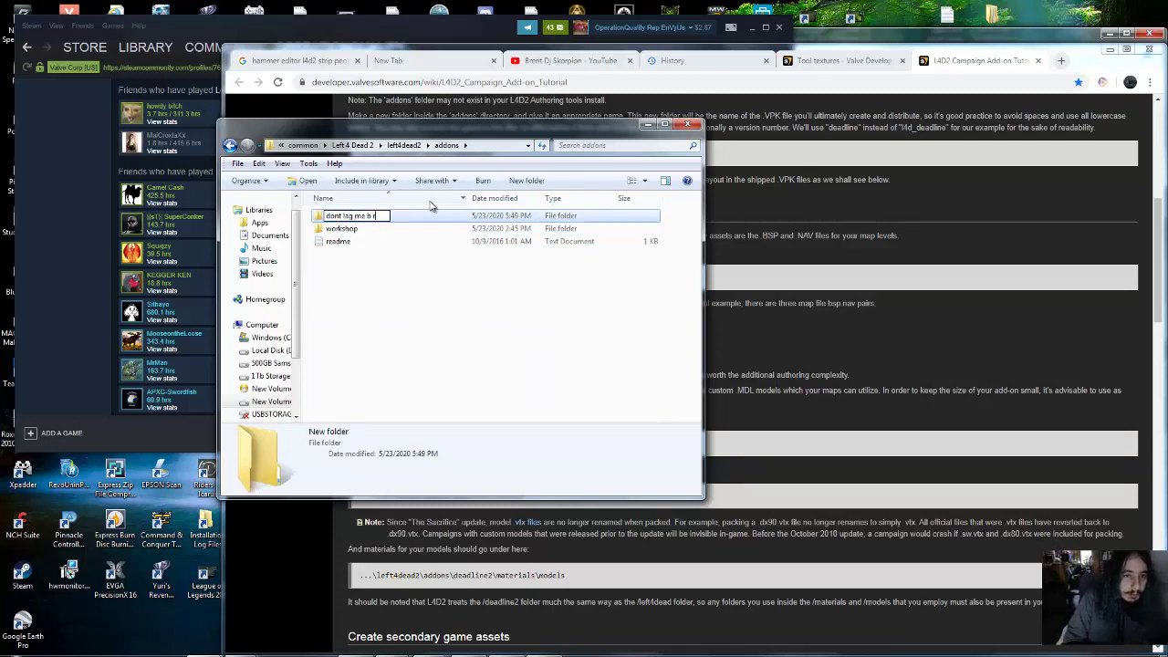
type("o")
key("Return")
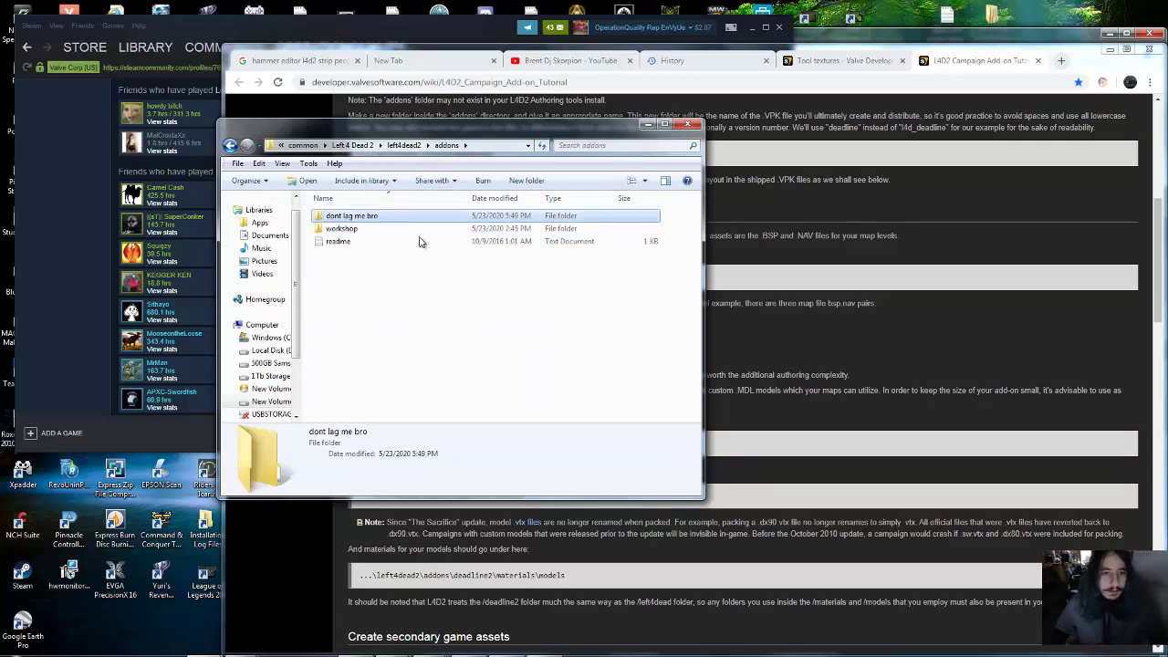
Create a subfolder named "maps" inside the dont lag me bro add-on folder
double_click(404, 219)
right_click(405, 236)
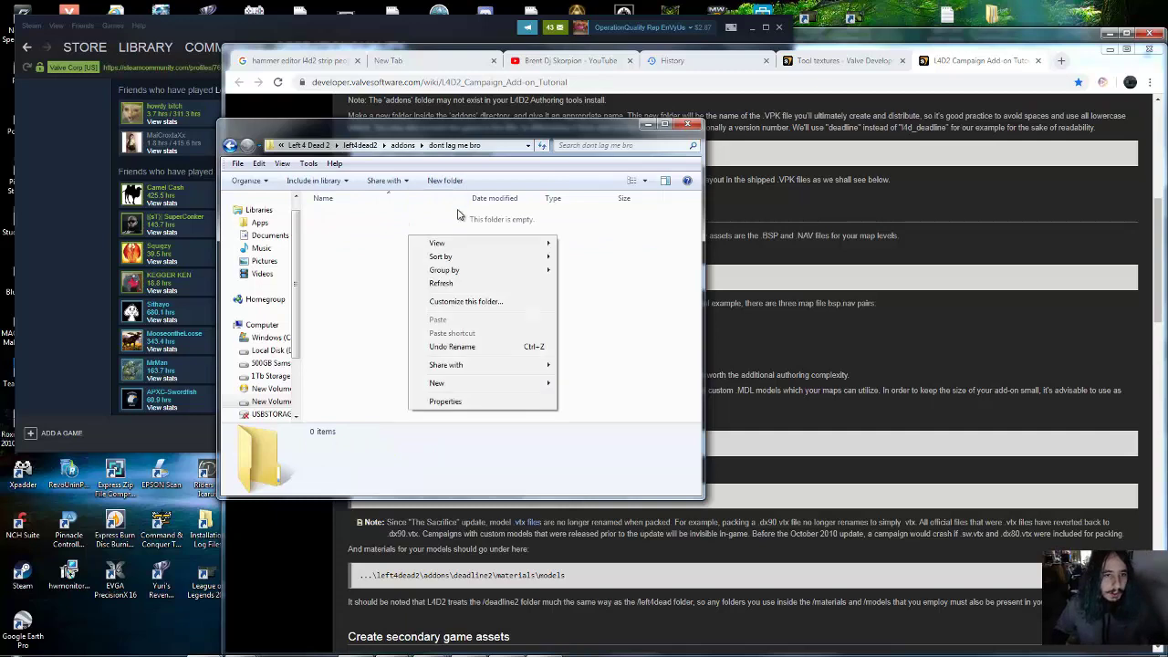
key("ctrl+z")
left_click(666, 142)
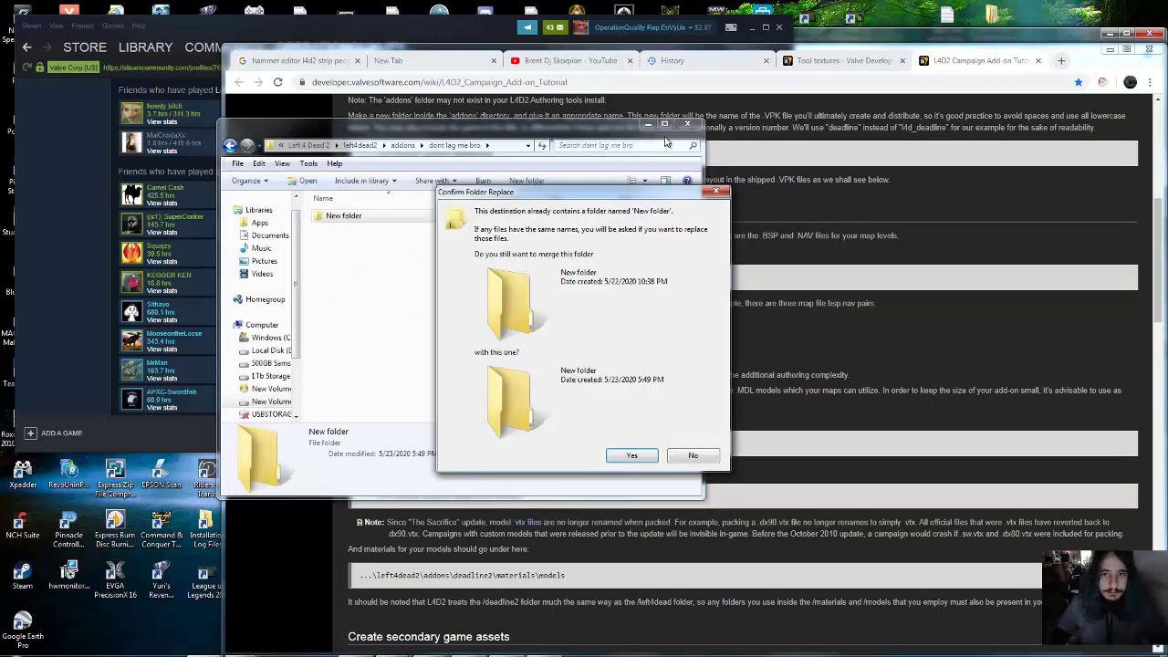
left_click(707, 195)
left_click(354, 215)
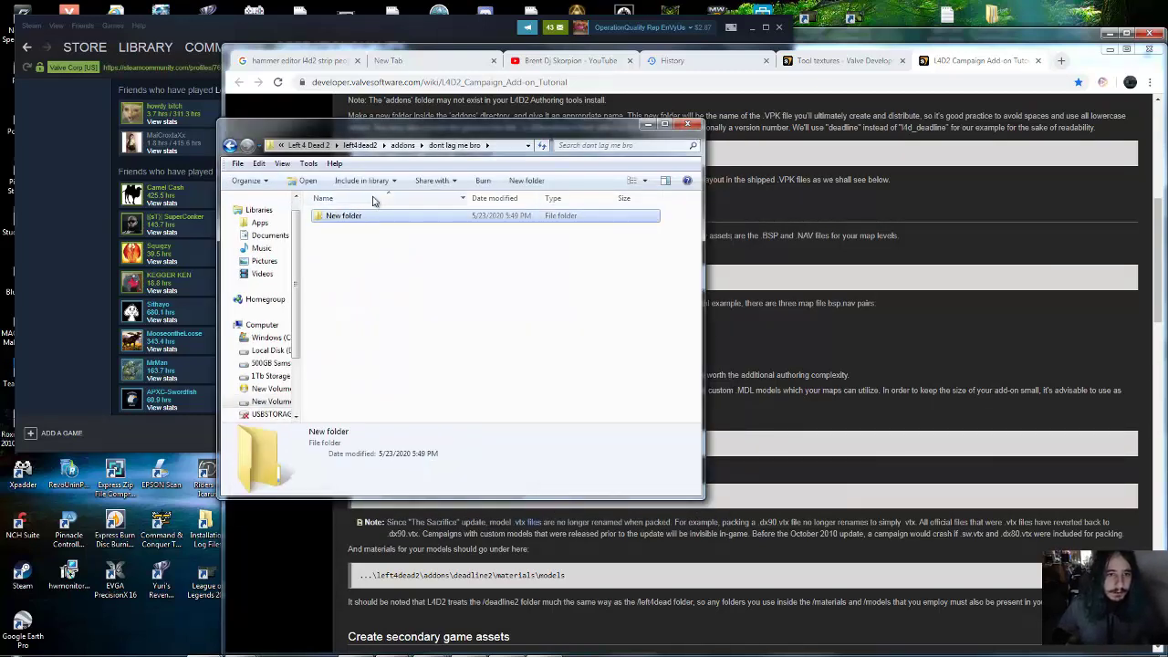
type("maps")
key("Return")
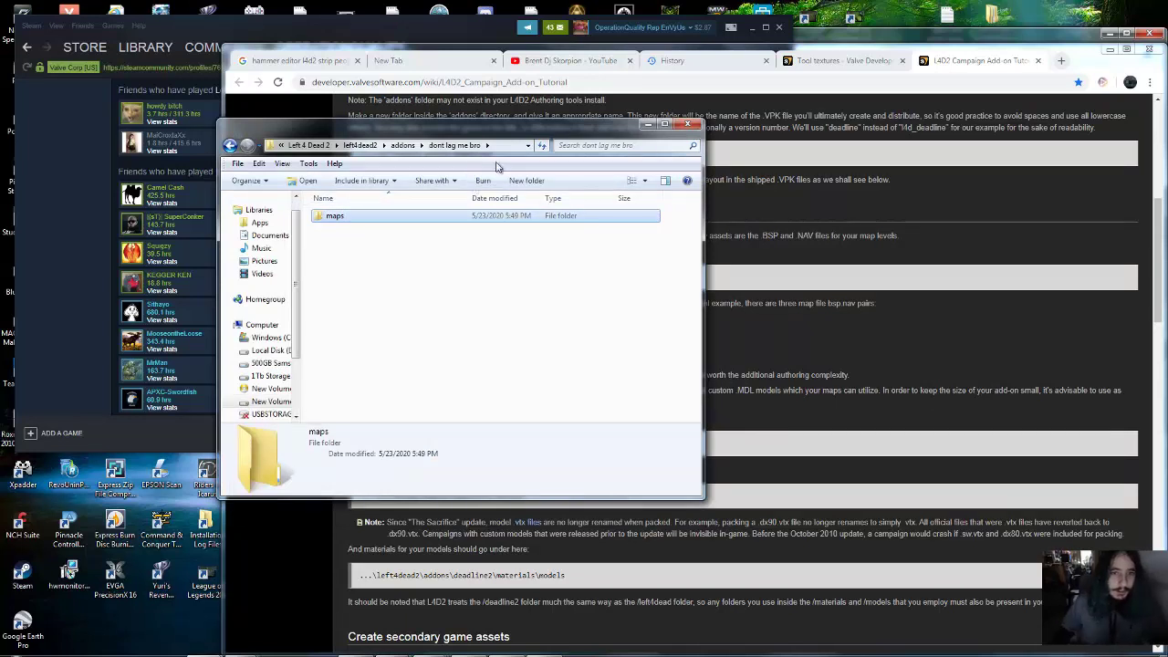
Open the new maps subfolder and try to paste the map files into it
double_click(480, 216)
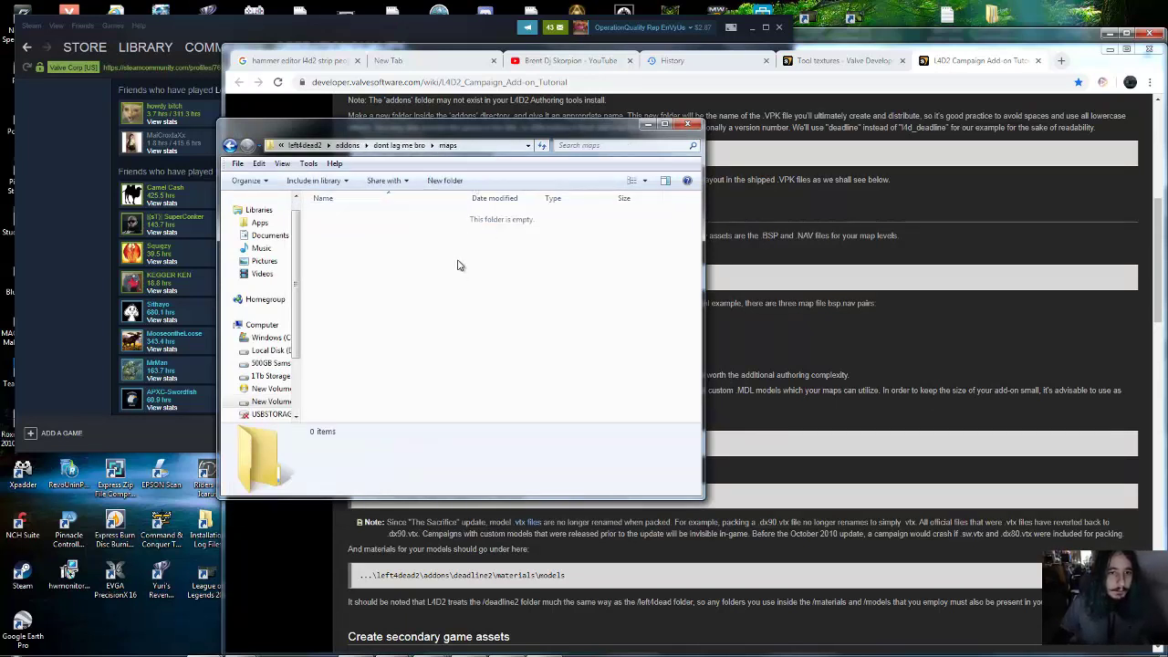
right_click(474, 282)
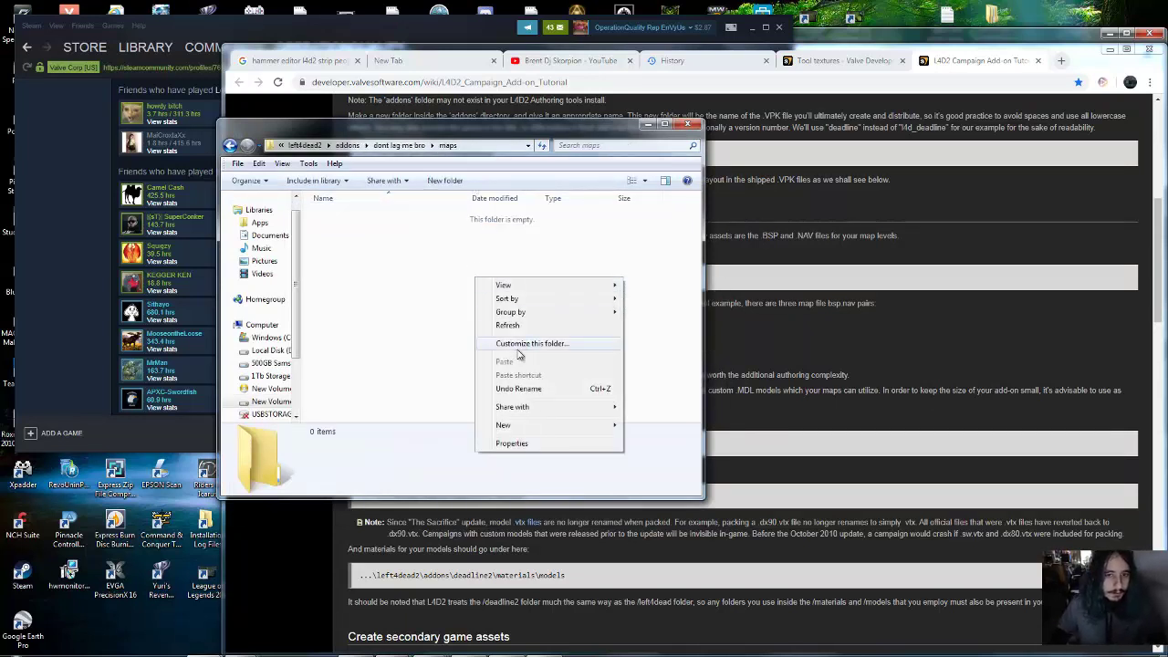
right_click(405, 282)
Copy the cool map files, from the cool BSP file through cool_nav, out of the left4dead2 maps folder
left_click(343, 148)
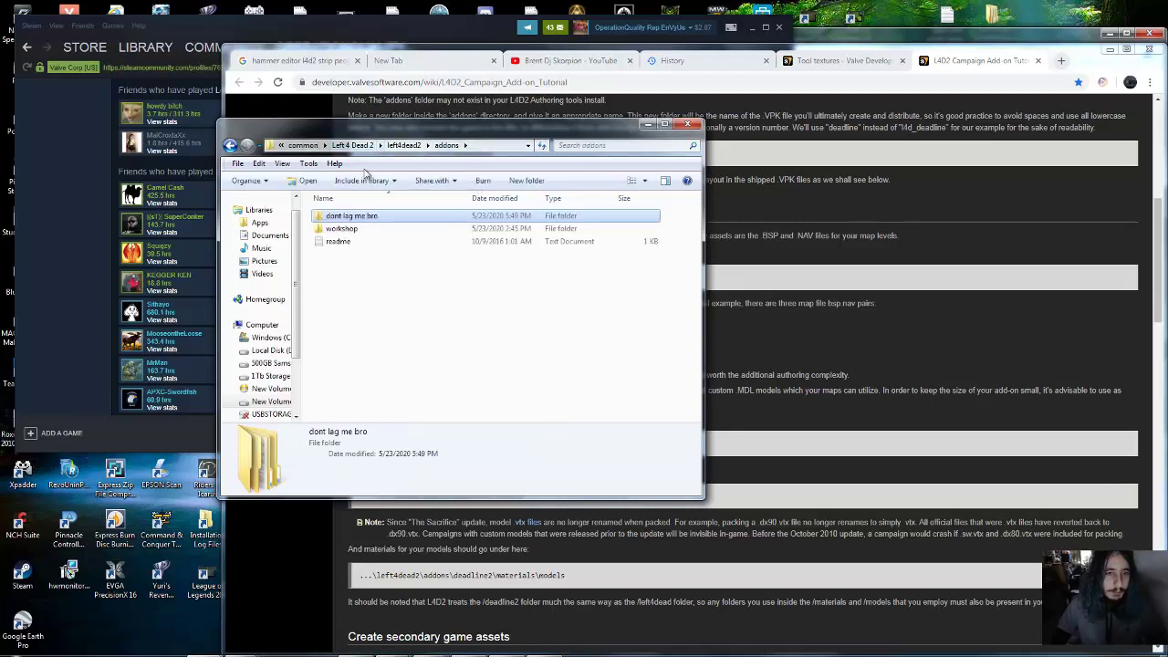
left_click(369, 146)
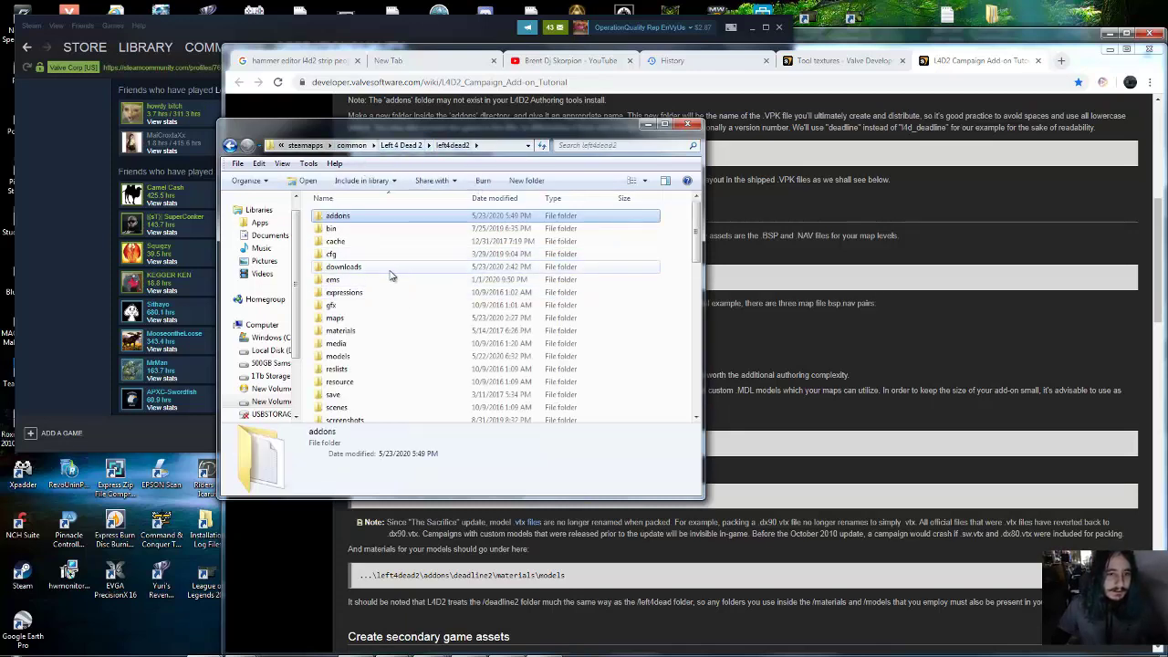
left_click(379, 320)
double_click(379, 319)
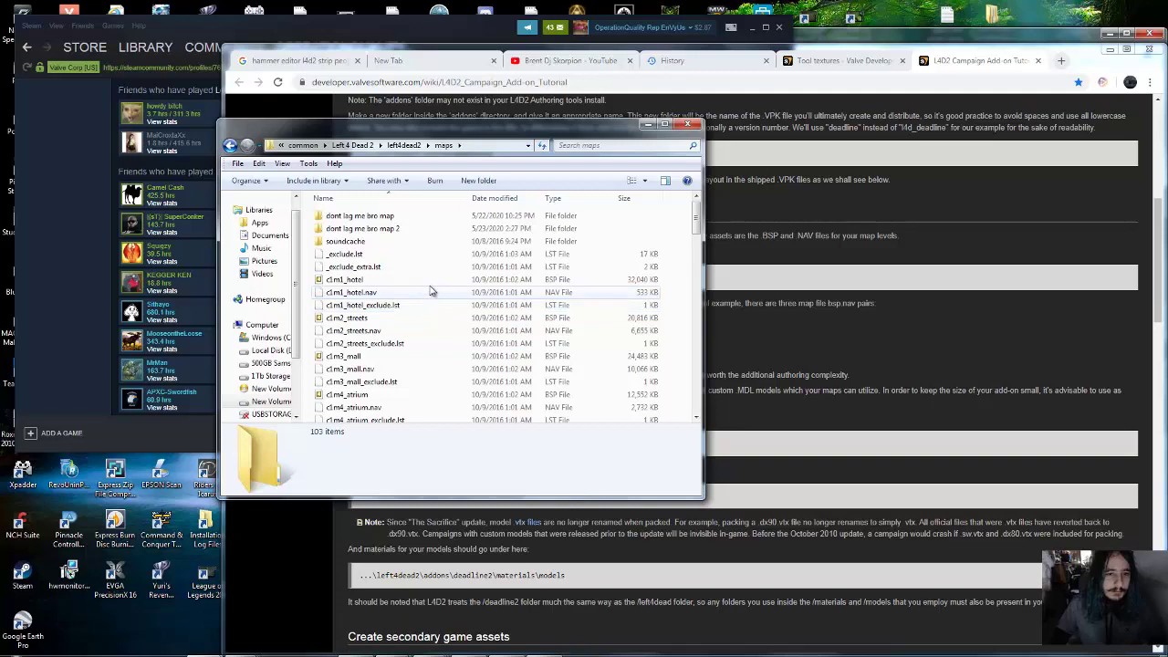
scroll(412, 306, "down", 20)
scroll(412, 306, "up", 1)
left_click(361, 250)
left_click(367, 403, "shift")
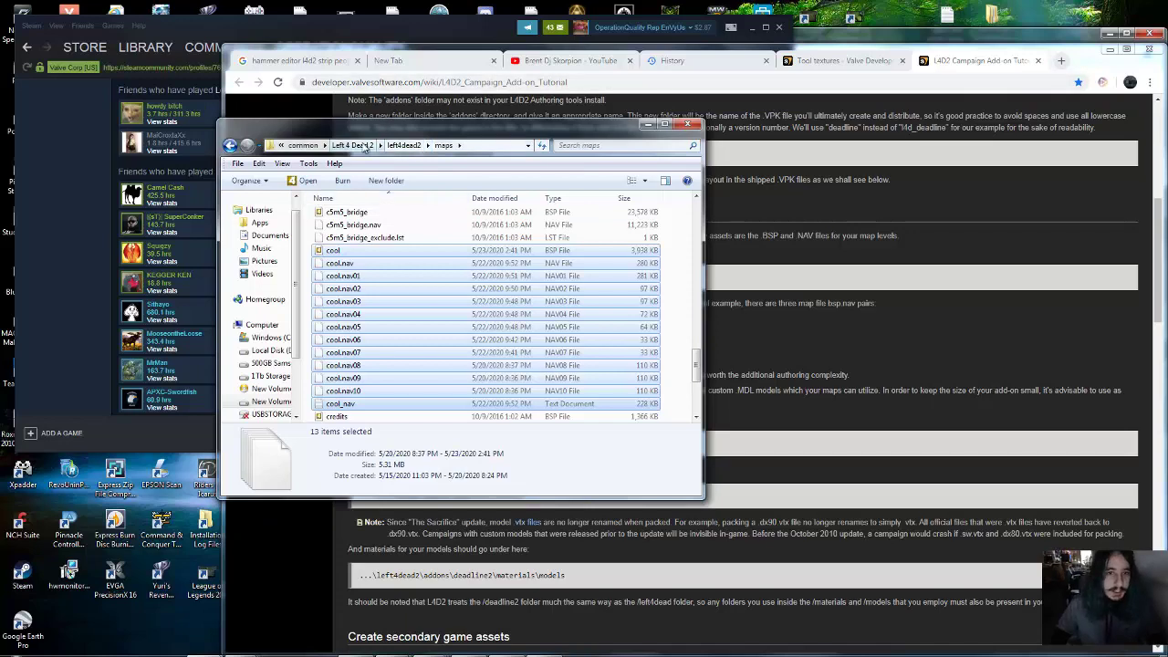
Paste the copied map files into the maps subfolder of addons\dont lag me bro, and return to the tutorial page
left_click(403, 145)
double_click(366, 217)
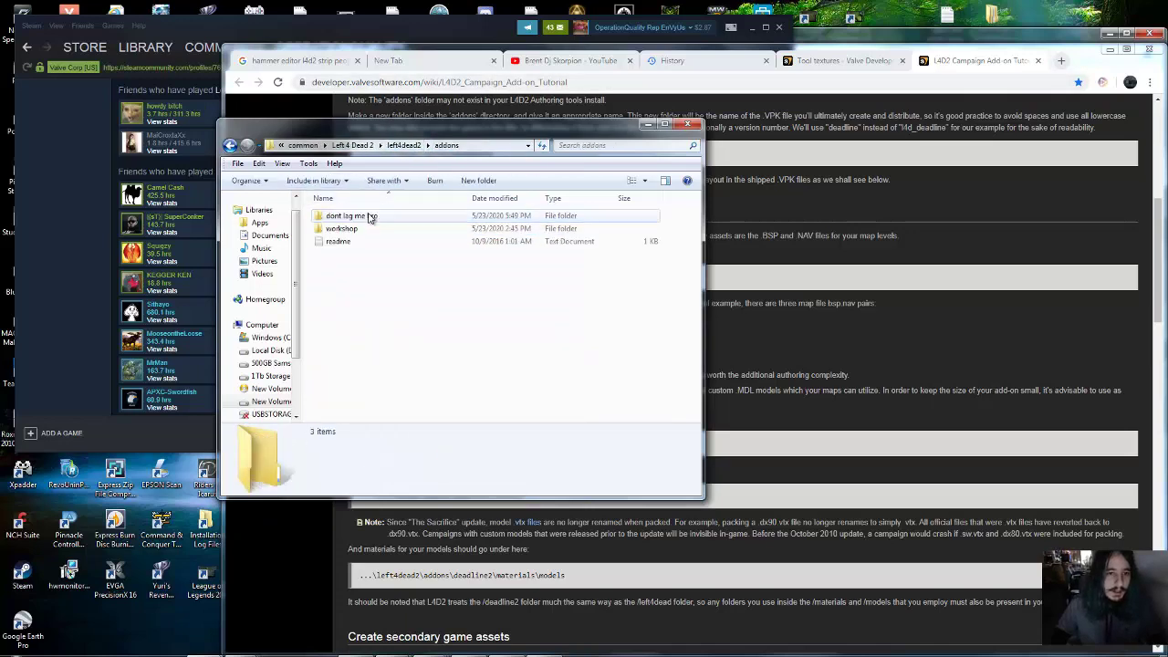
double_click(369, 216)
double_click(338, 217)
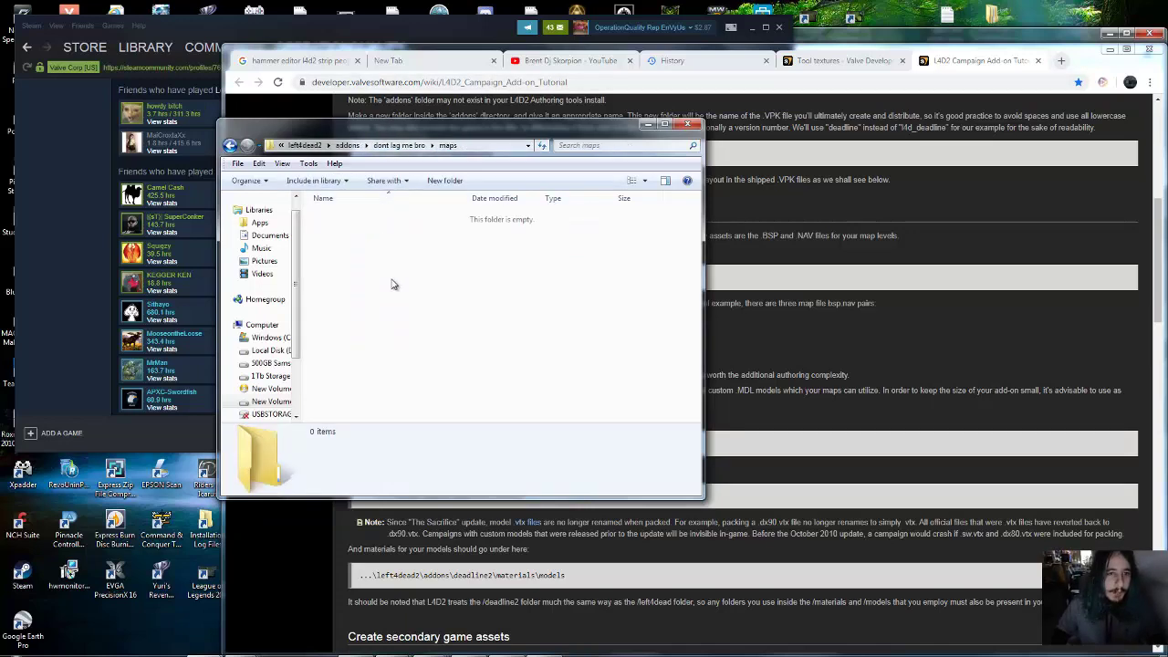
key("ctrl+v")
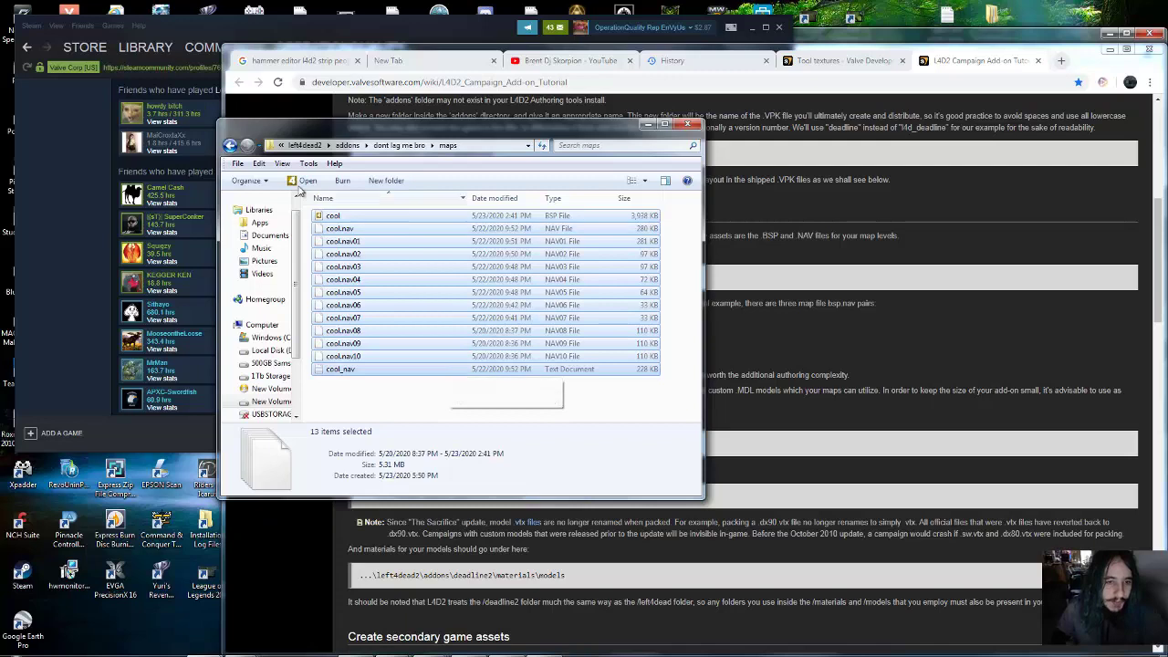
left_click(230, 146)
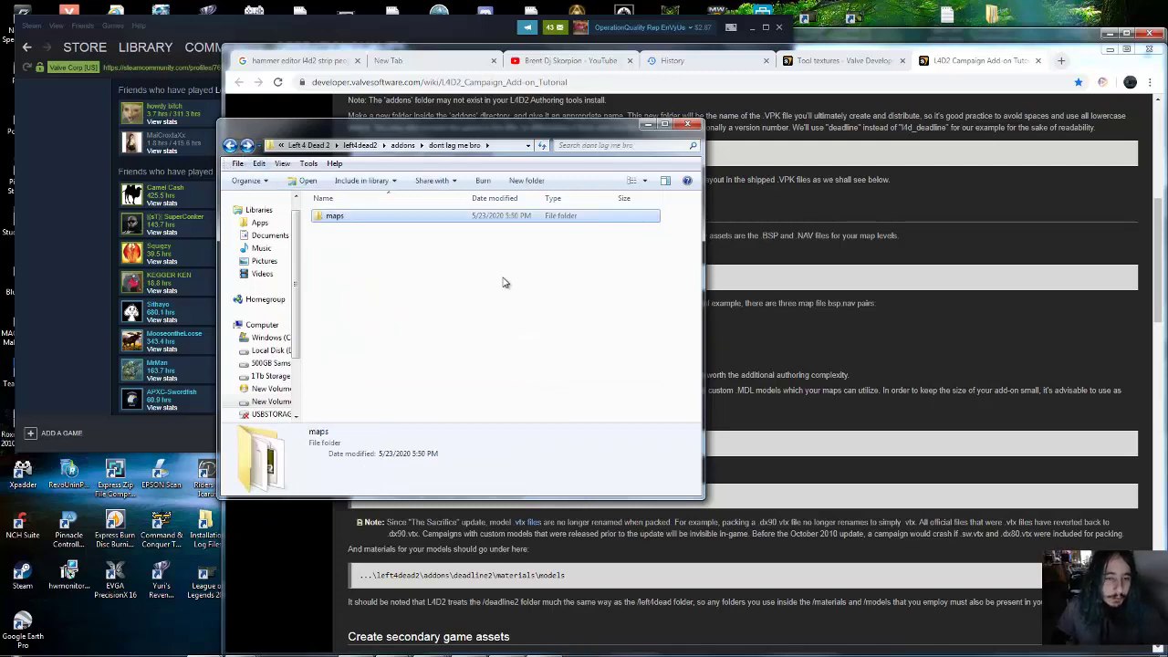
left_click(707, 319)
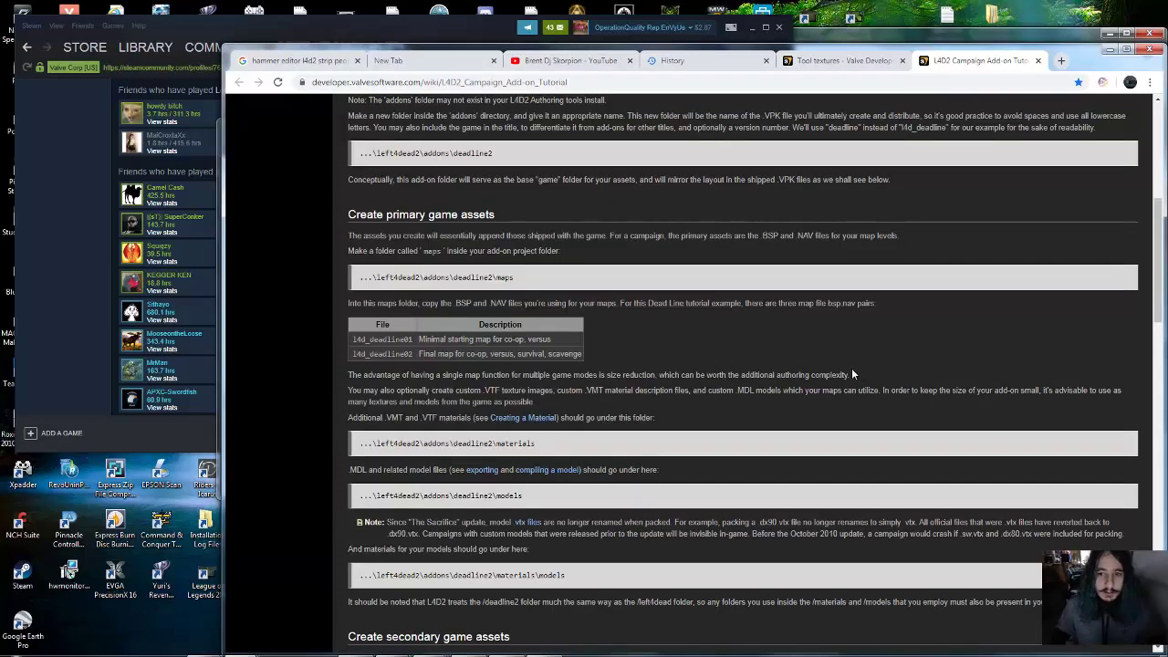
Read the tutorial through to its metadata files section, and create a folder named "missions" inside the dont lag me bro add-on folder
scroll(627, 330, "down", 2)
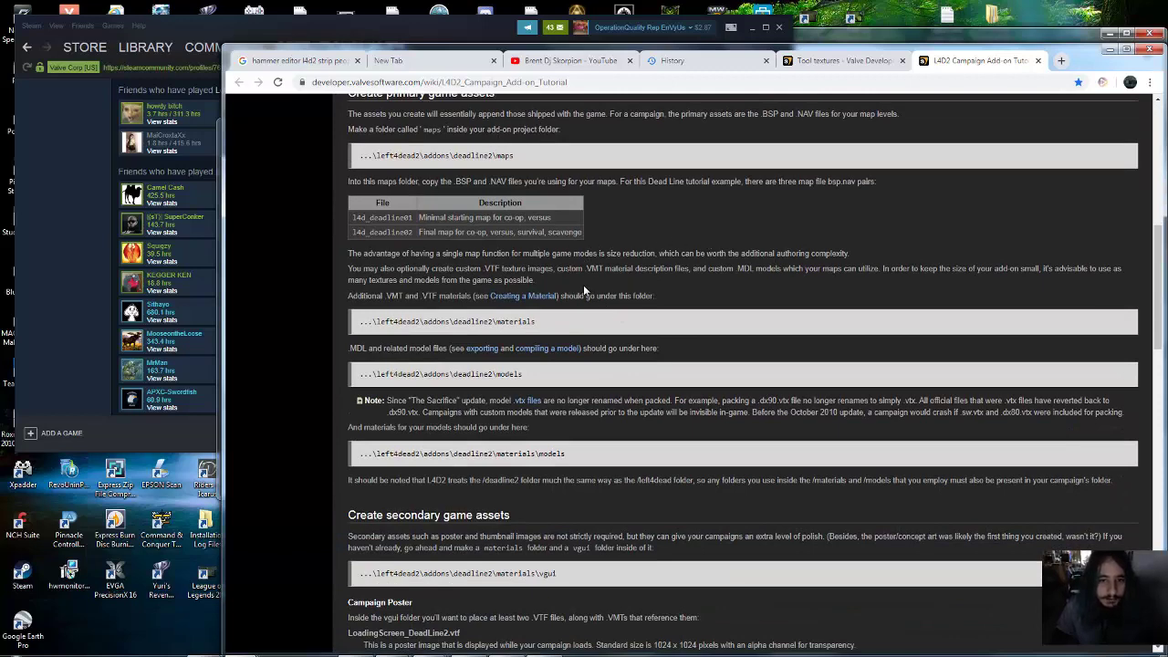
scroll(545, 291, "down", 1)
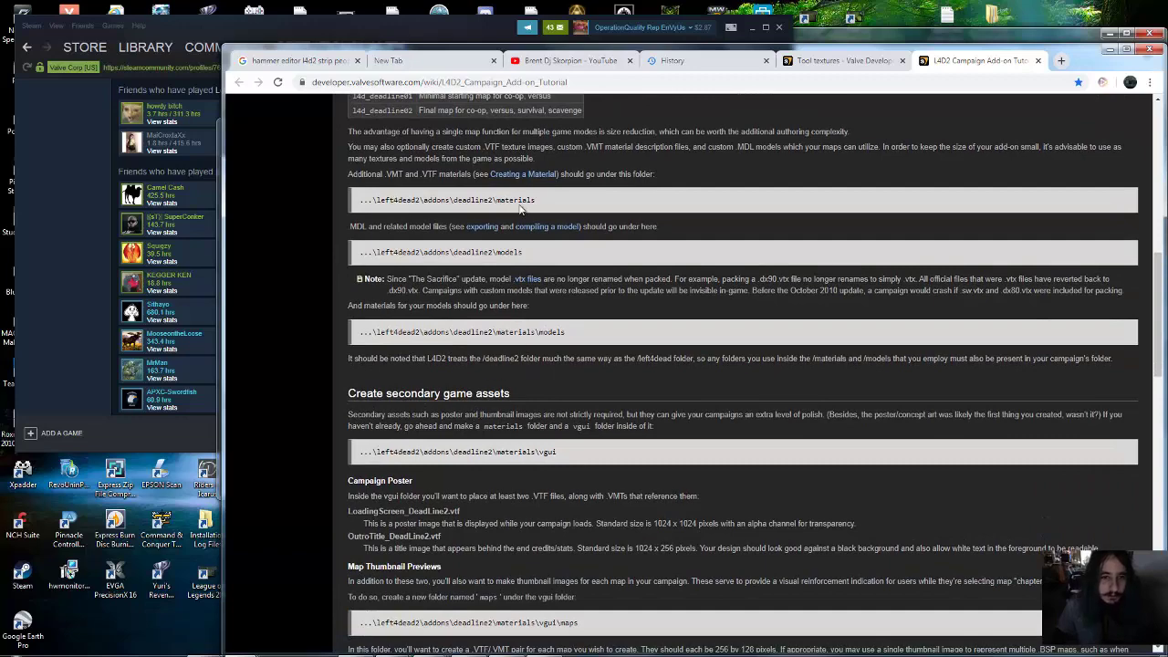
scroll(520, 321, "down", 1)
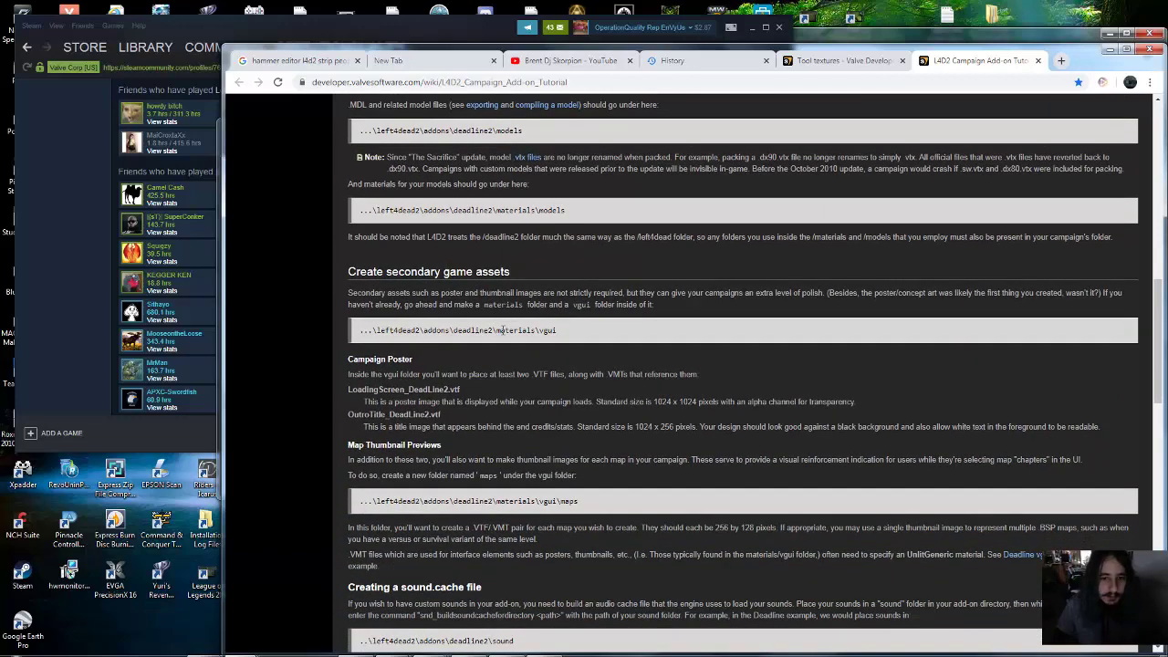
scroll(523, 321, "down", 1)
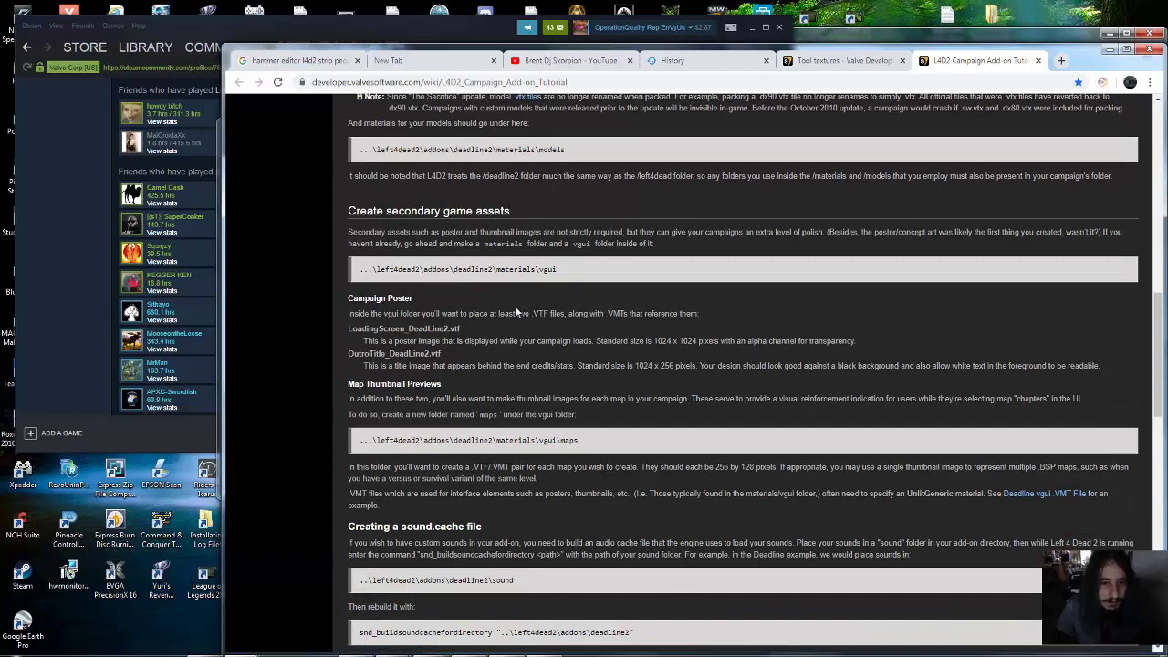
scroll(517, 311, "down", 3)
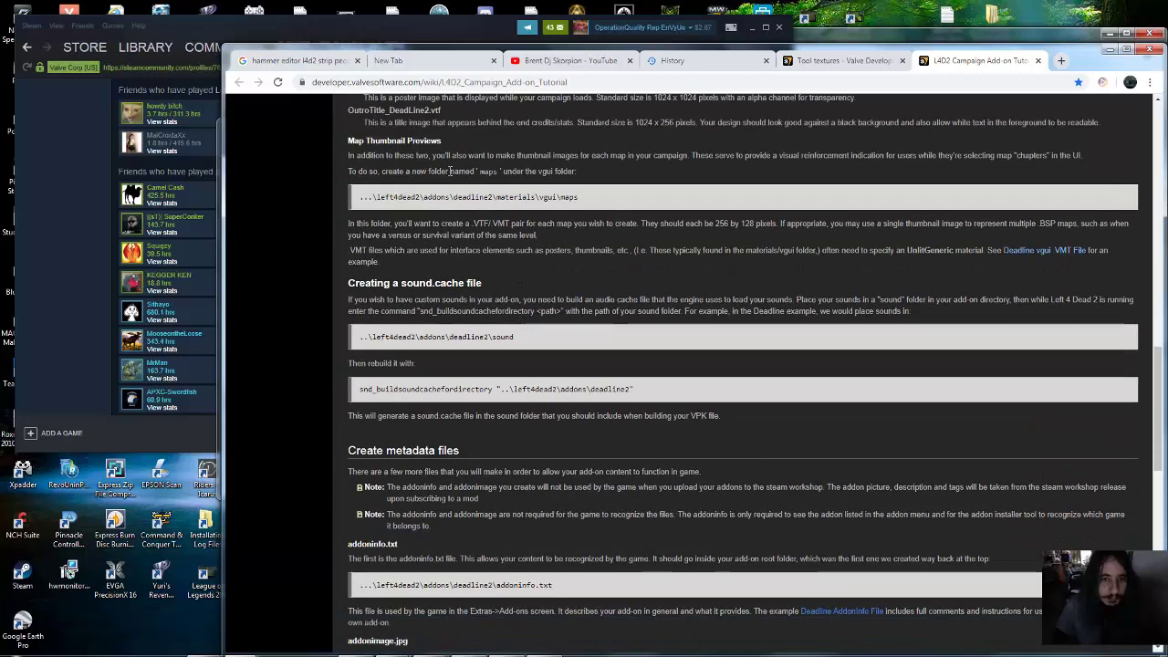
scroll(483, 291, "down", 3)
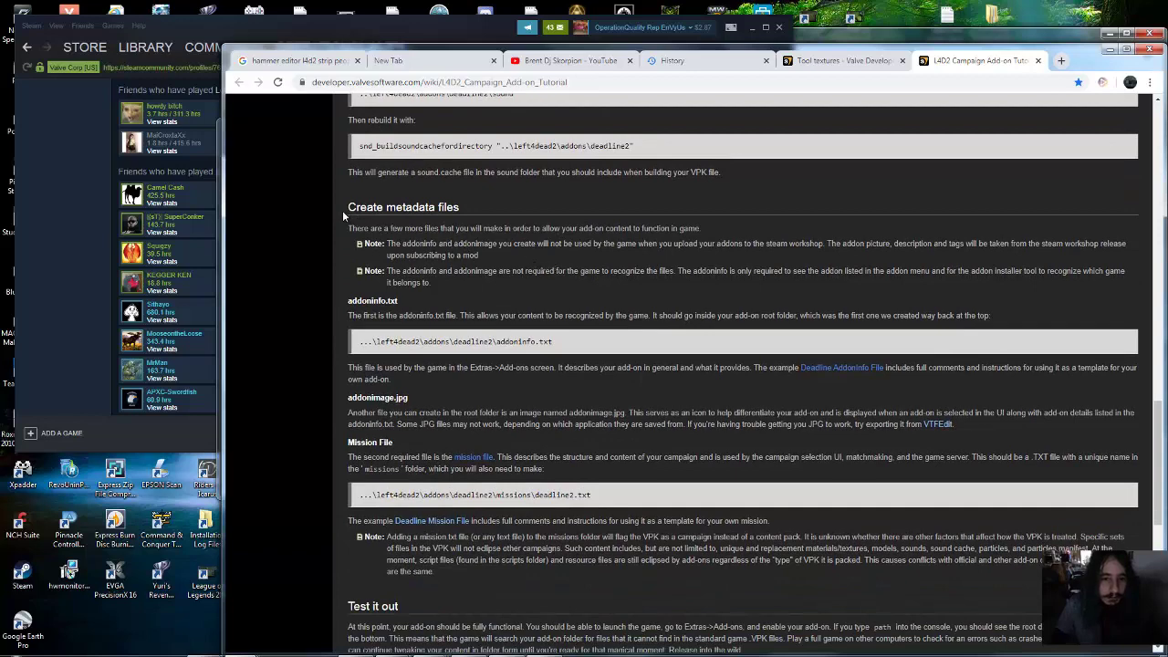
left_click(220, 147)
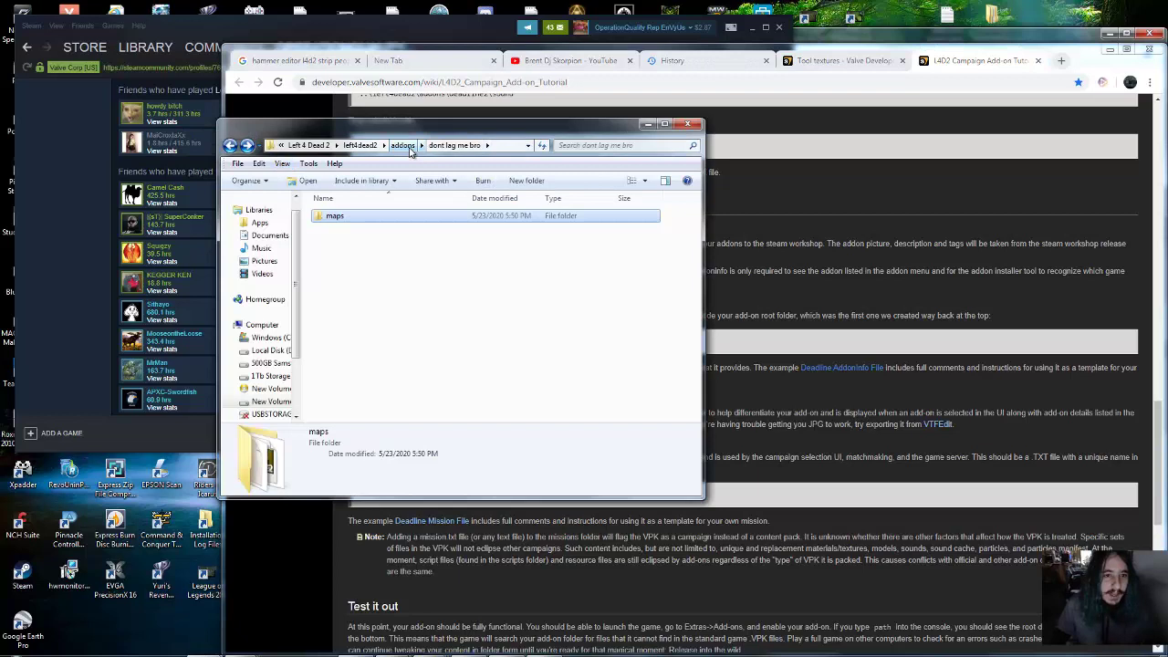
left_click(444, 276)
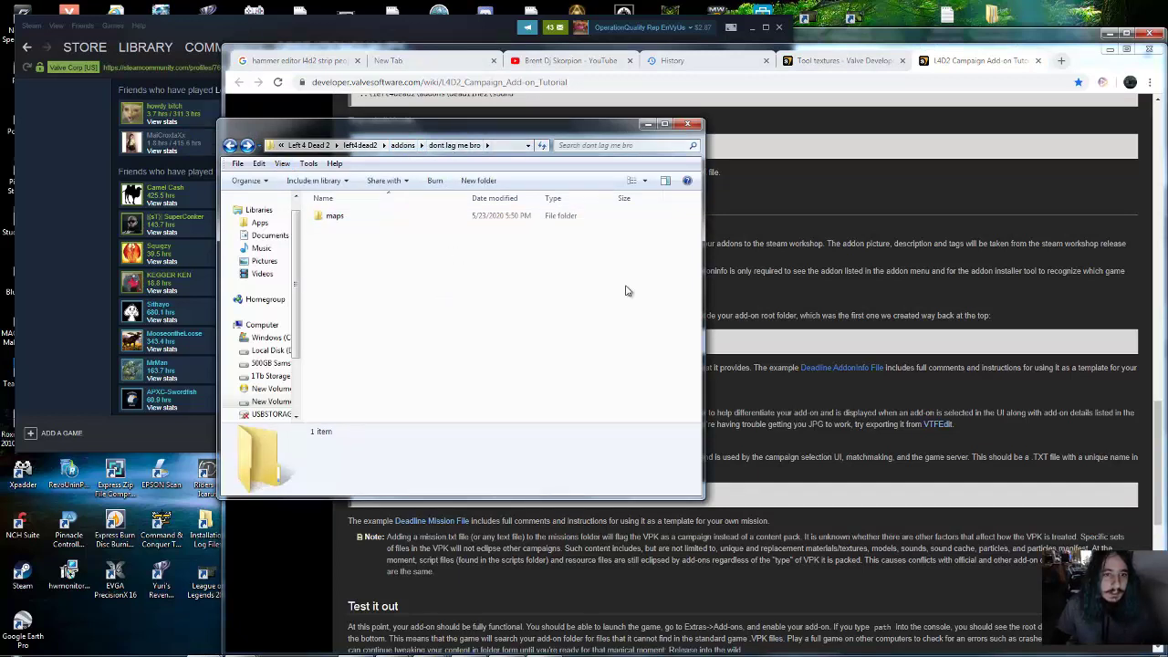
left_click(478, 179)
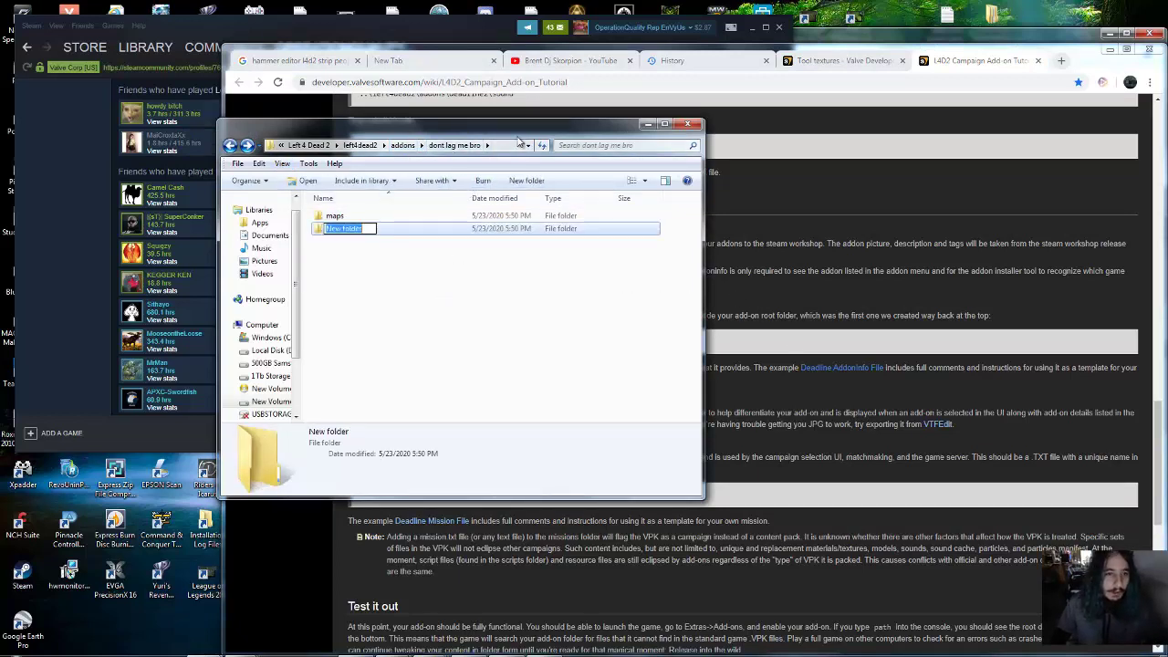
type("missions")
key("Return")
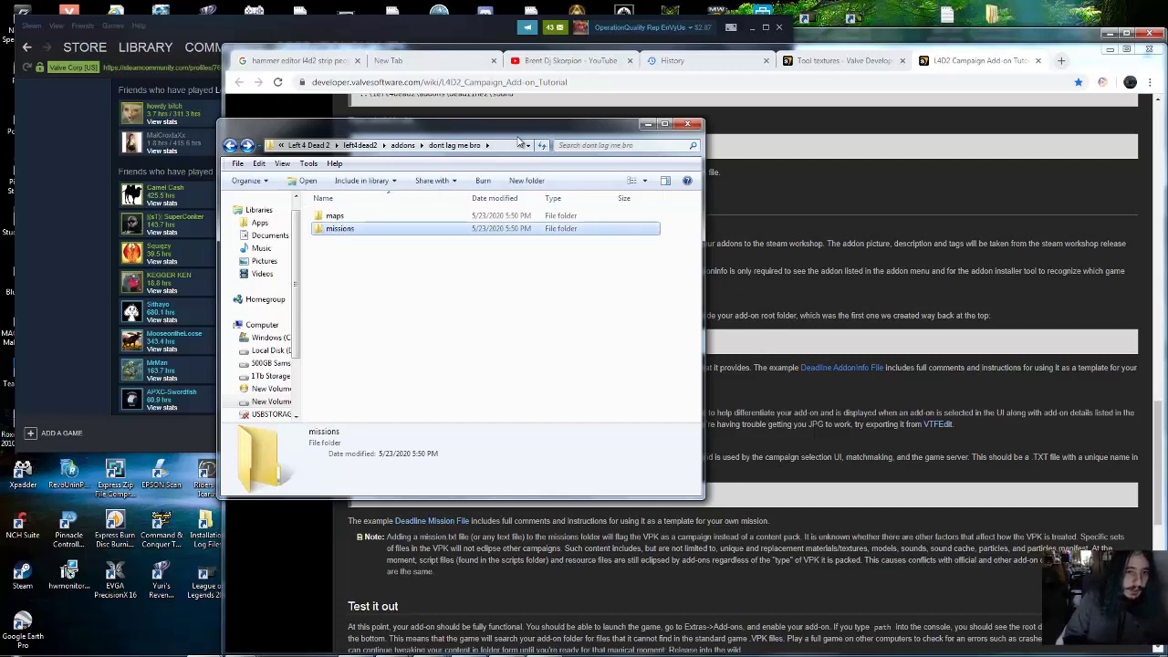
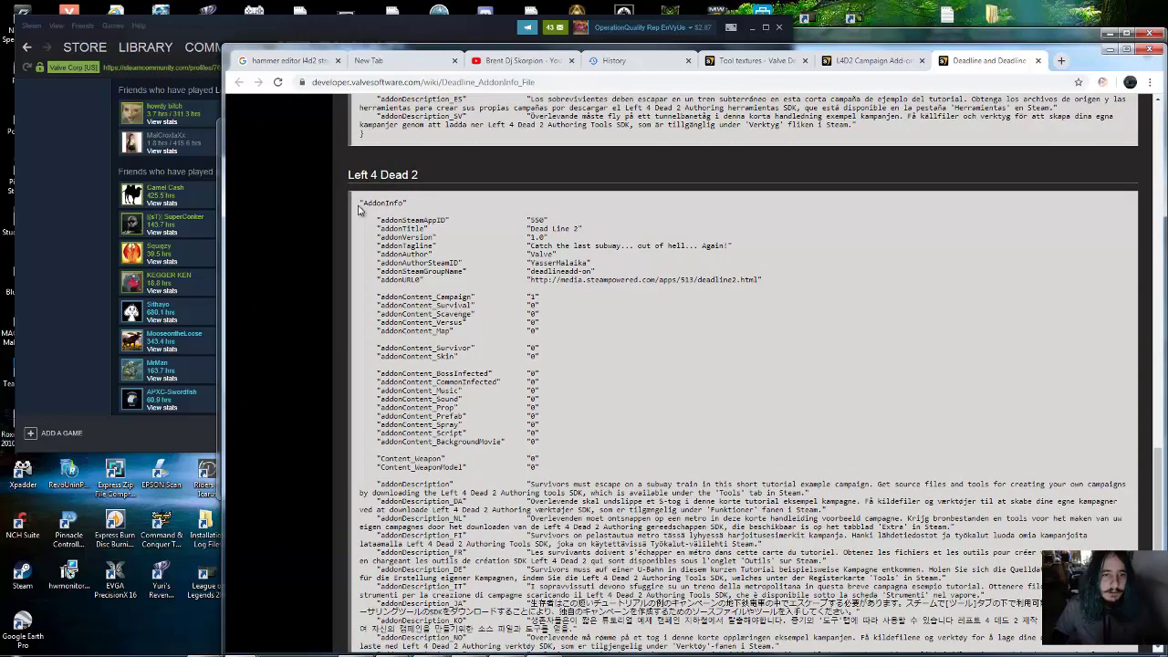
Copy the whole Left 4 Dead 2 AddonInfo example text from the wiki page and return to the add-on folder
left_click_drag(360, 200, 985, 456)
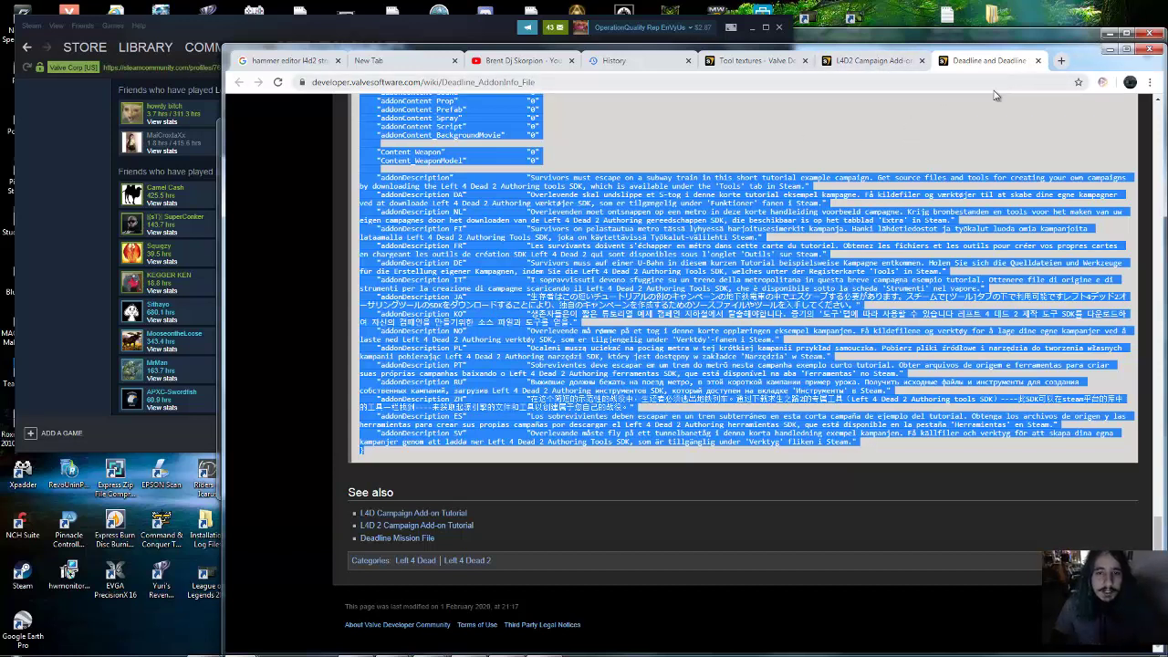
left_click(1109, 33)
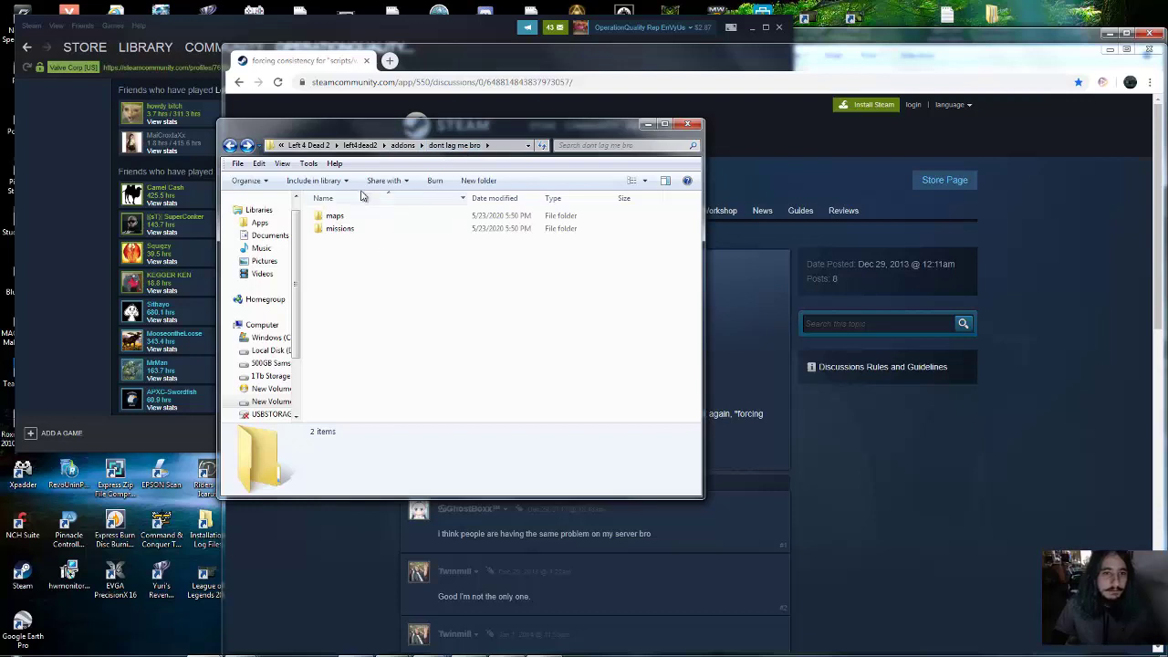
Create a new text document in the dont lag me bro folder and name it "addon"
right_click(406, 283)
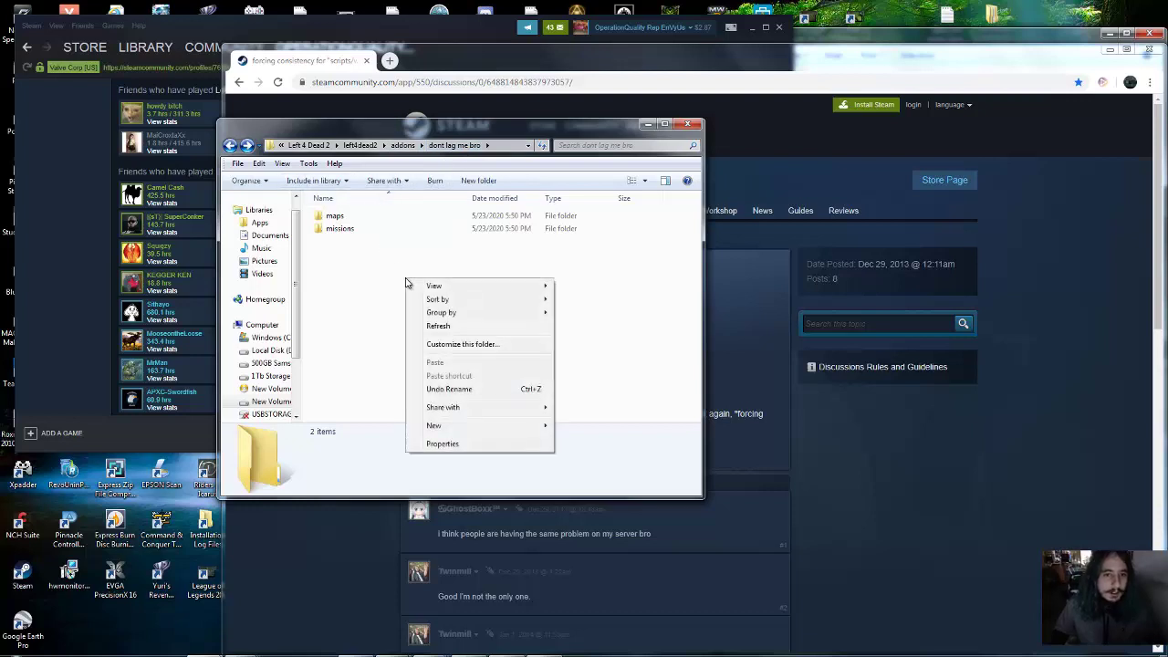
mouse_move(476, 425)
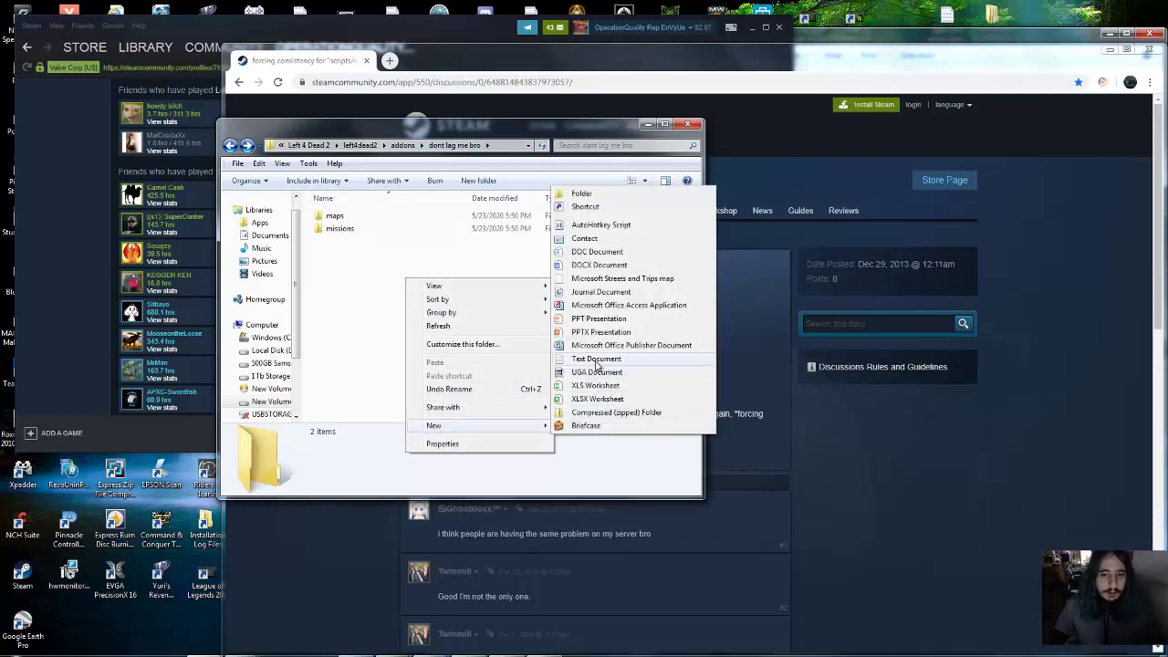
right_click(436, 267)
mouse_move(479, 413)
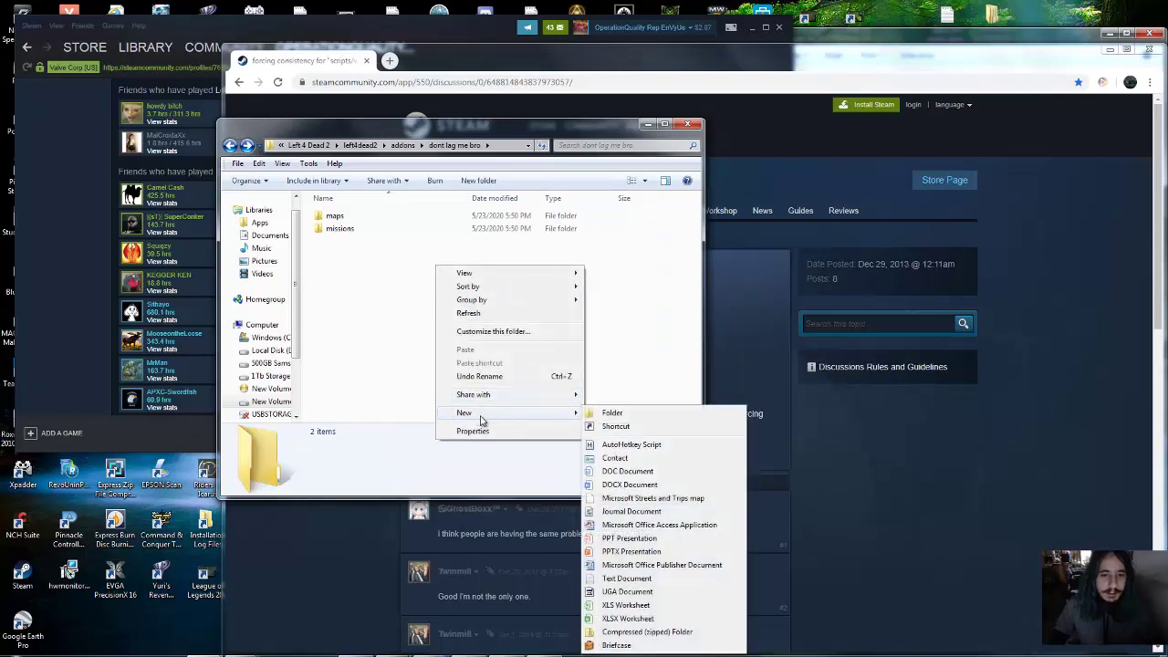
left_click(627, 579)
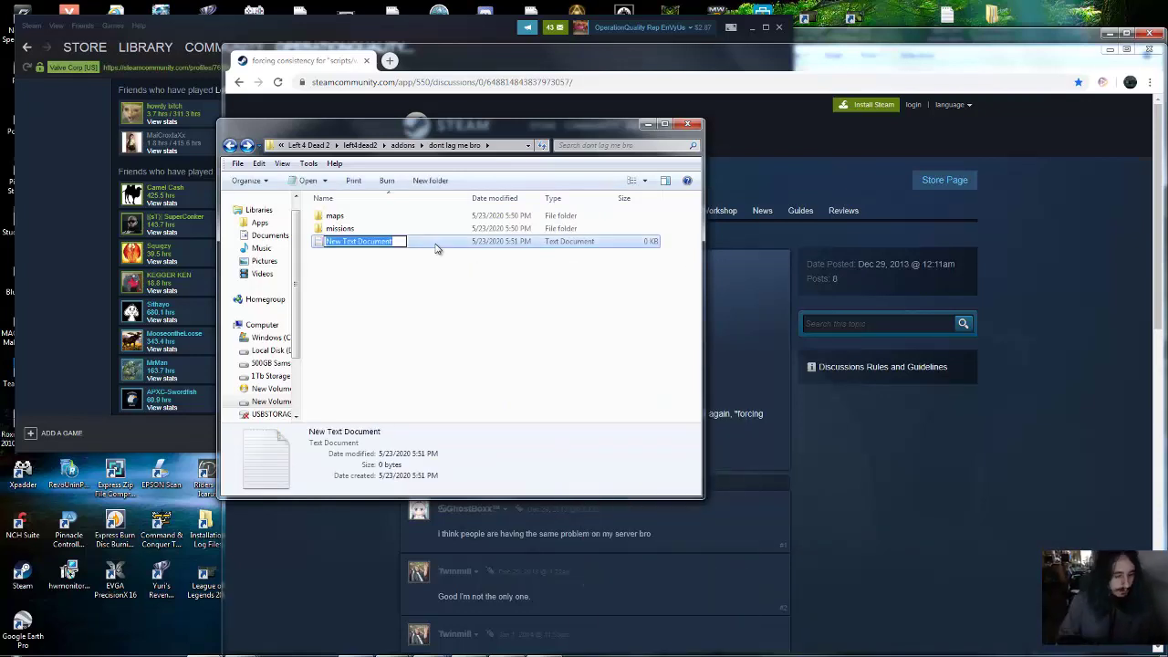
type("addon")
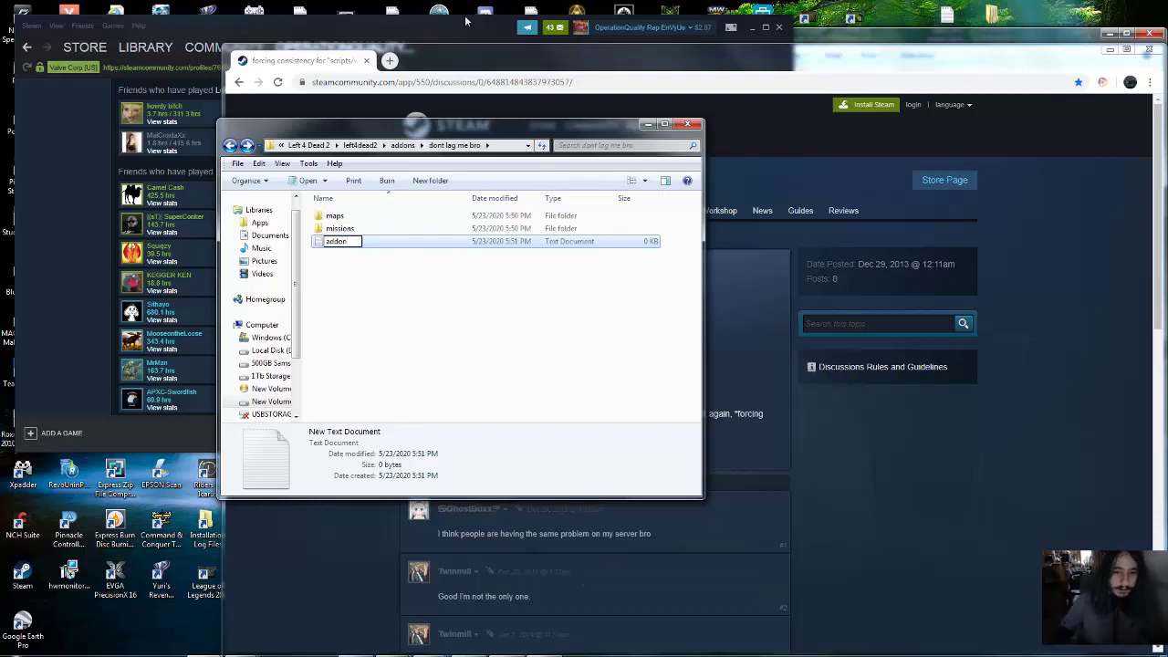
Check the required metadata file name on the campaign add-on tutorial page and rename the addon text document to "addoninfo"
left_click(527, 29)
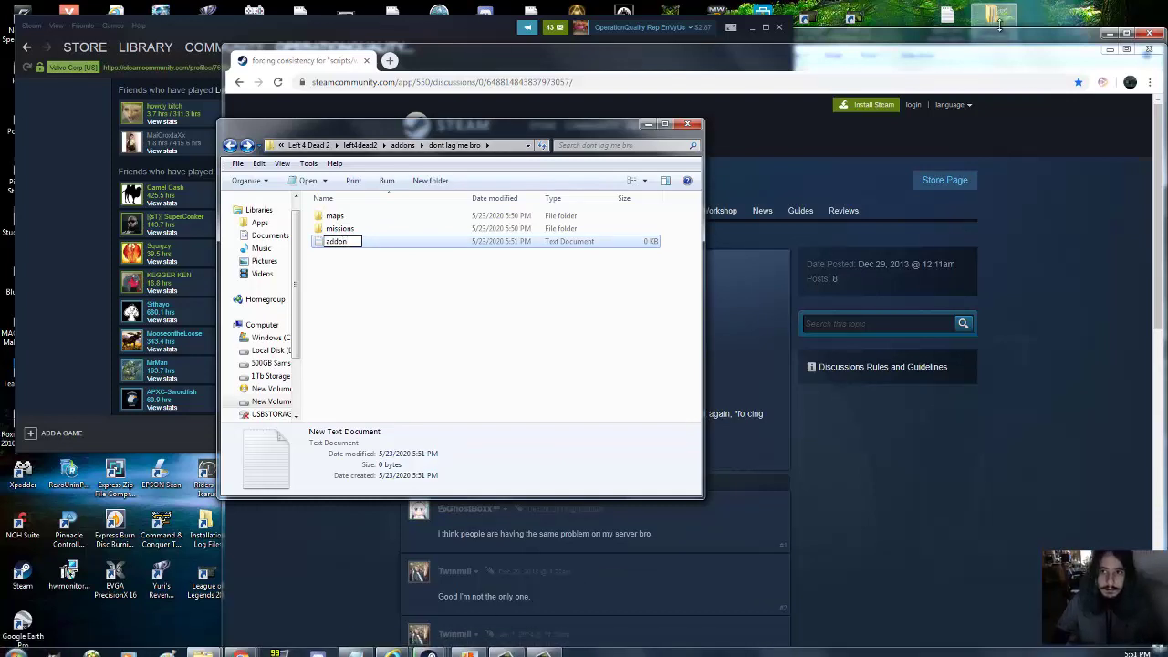
mouse_move(239, 645)
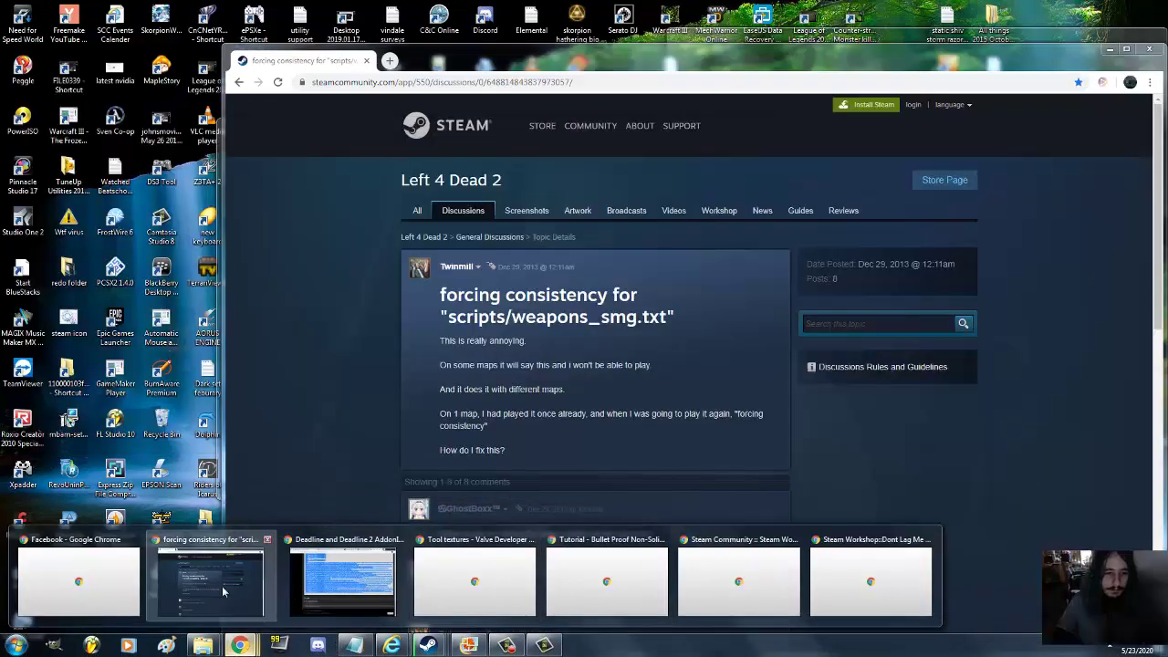
mouse_move(385, 584)
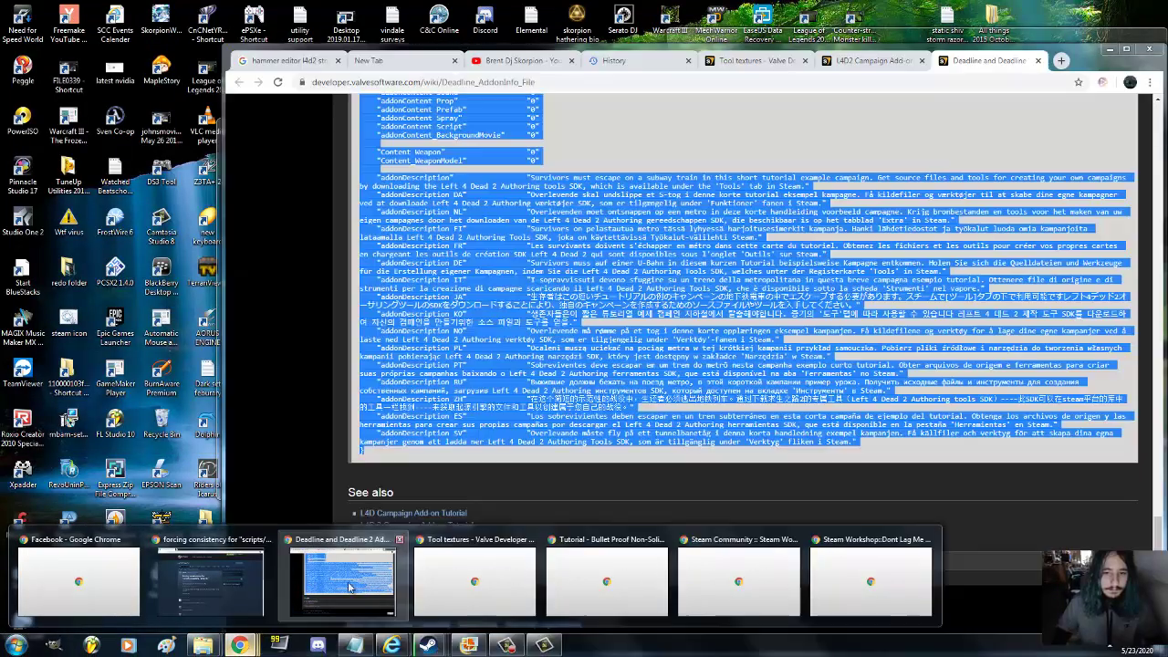
left_click(347, 576)
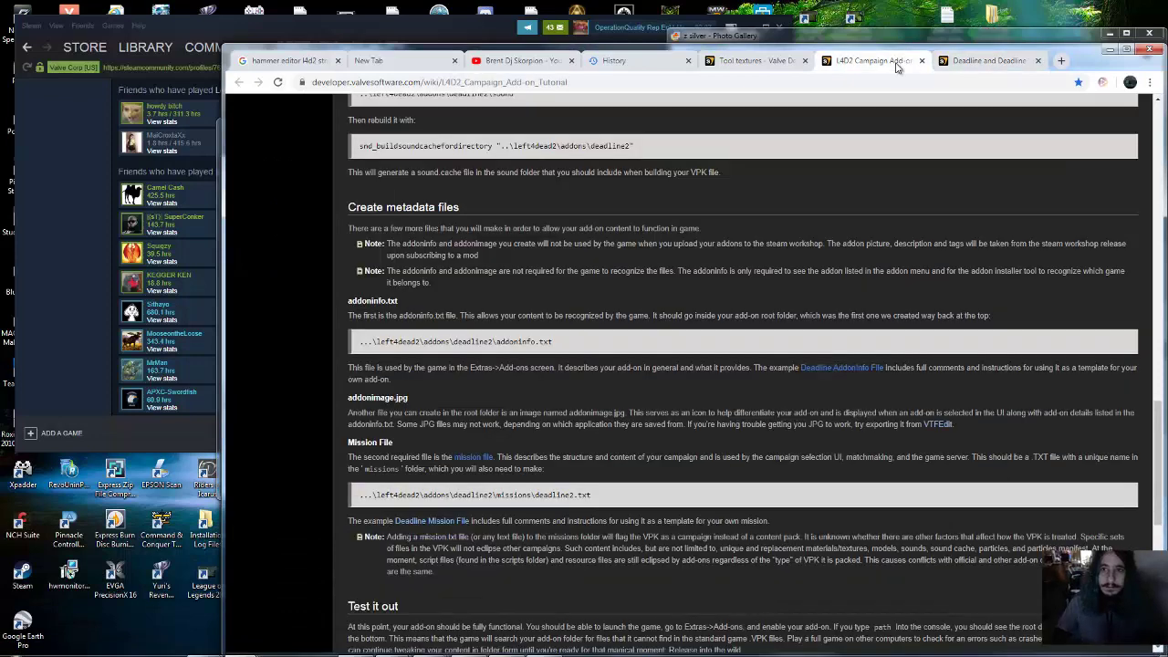
left_click(871, 60)
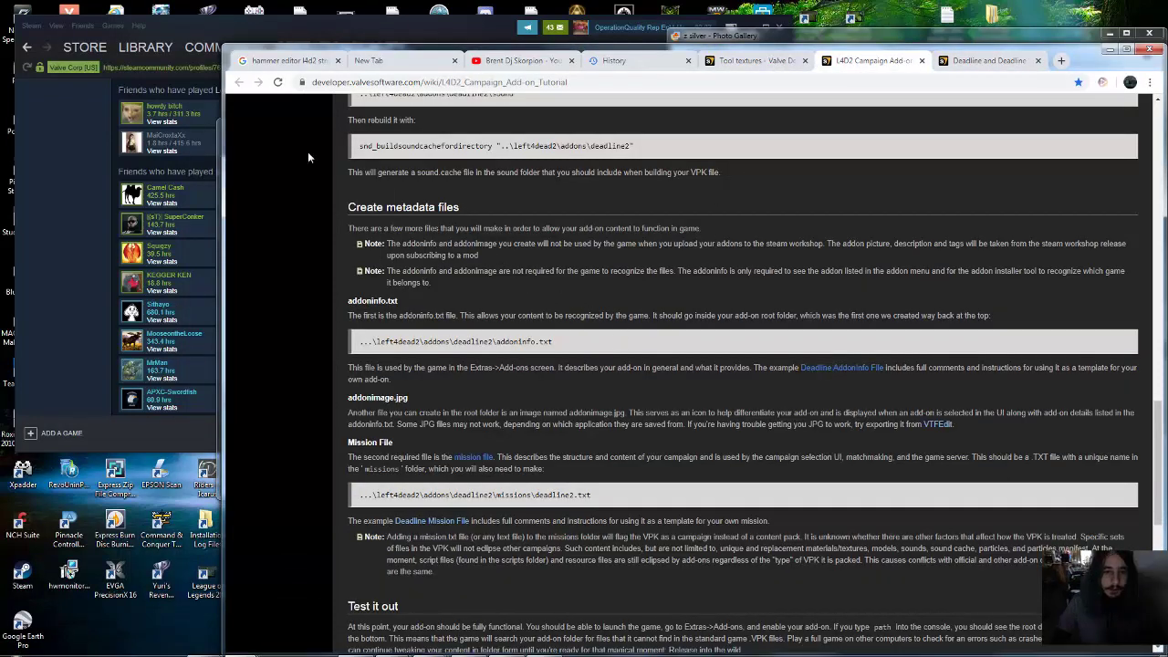
key("alt+Tab")
left_click(358, 242)
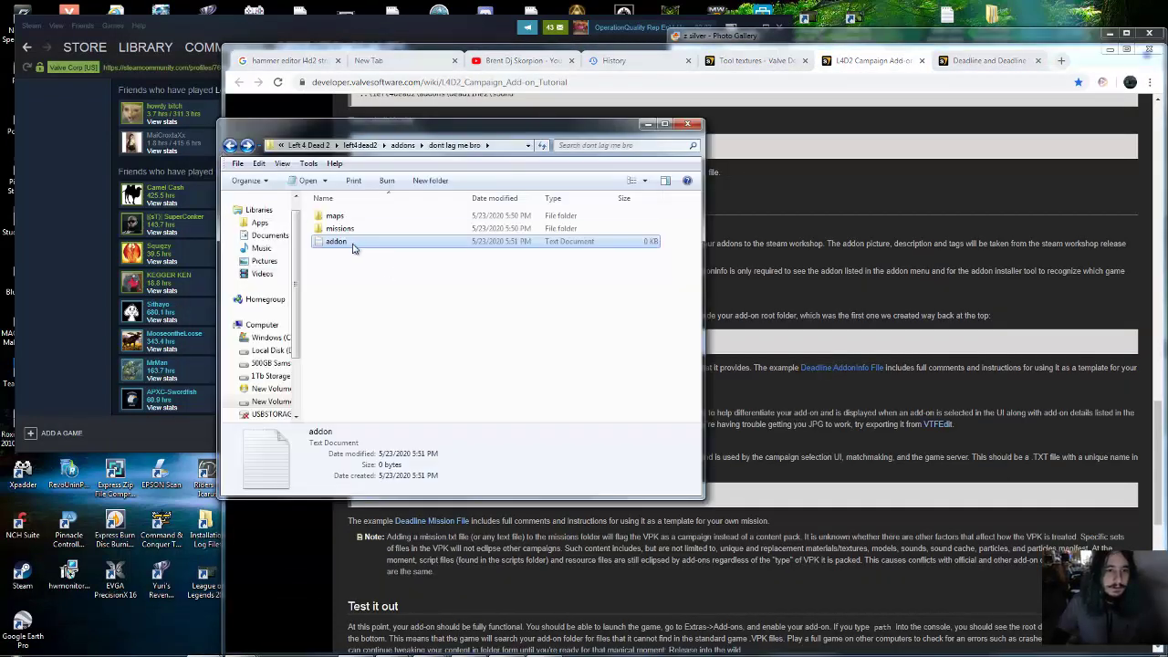
left_click(358, 242)
type("info")
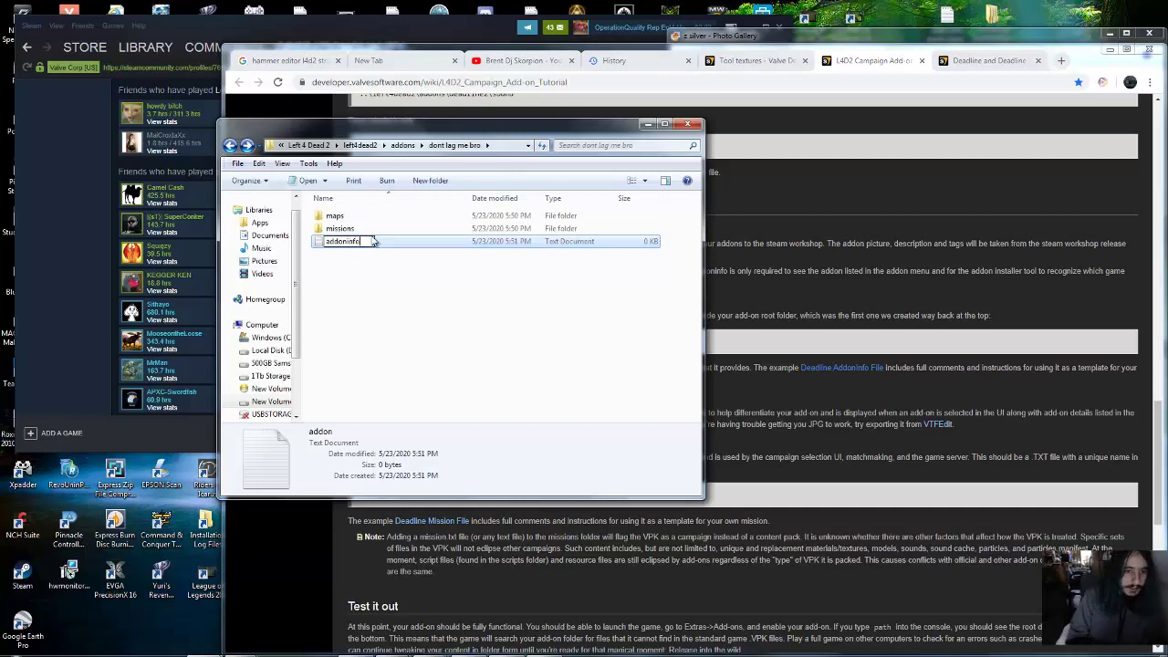
key("Return")
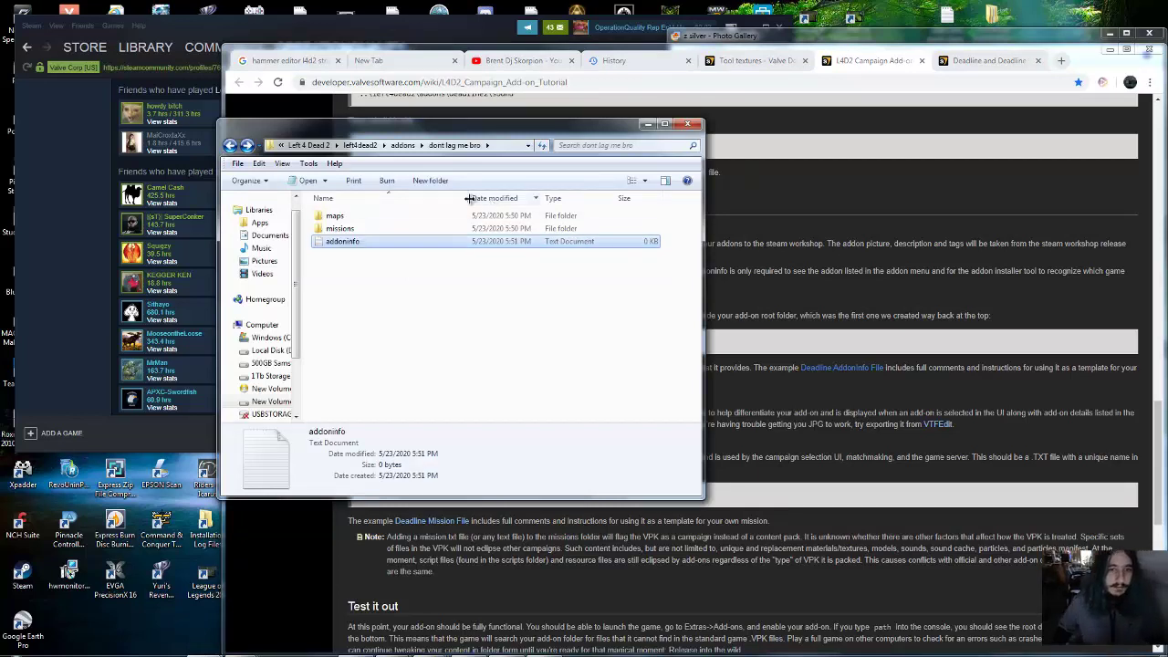
Open the addoninfo text document in Notepad and paste the copied AddonInfo example into it
double_click(388, 243)
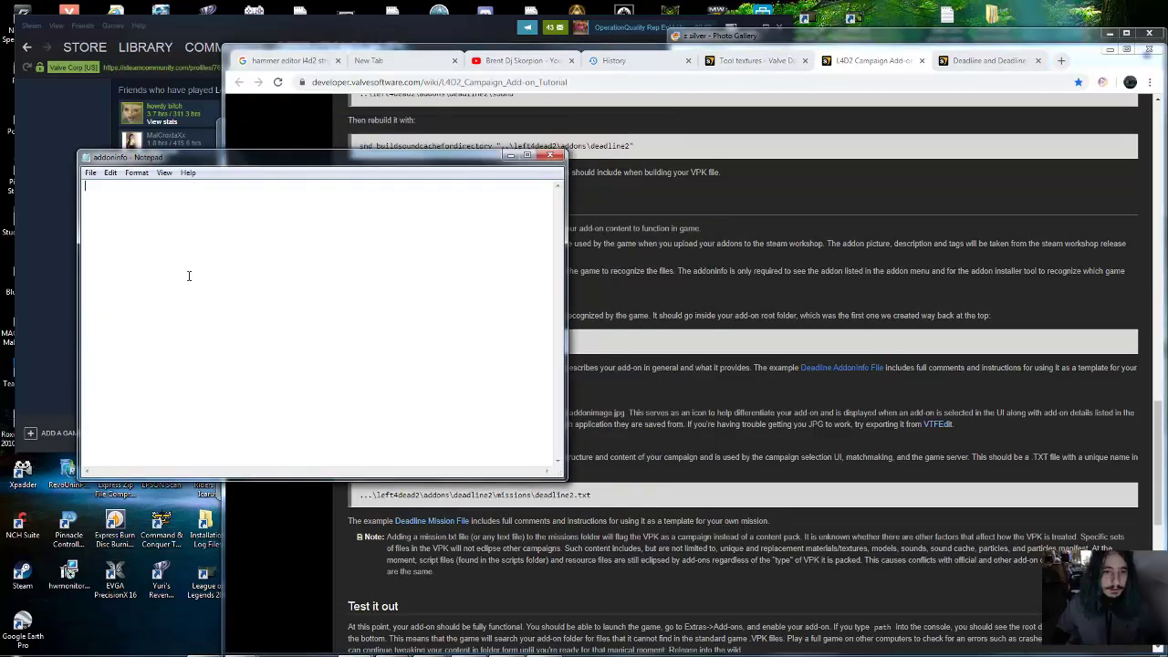
key("ctrl+v")
scroll(391, 288, "up", 15)
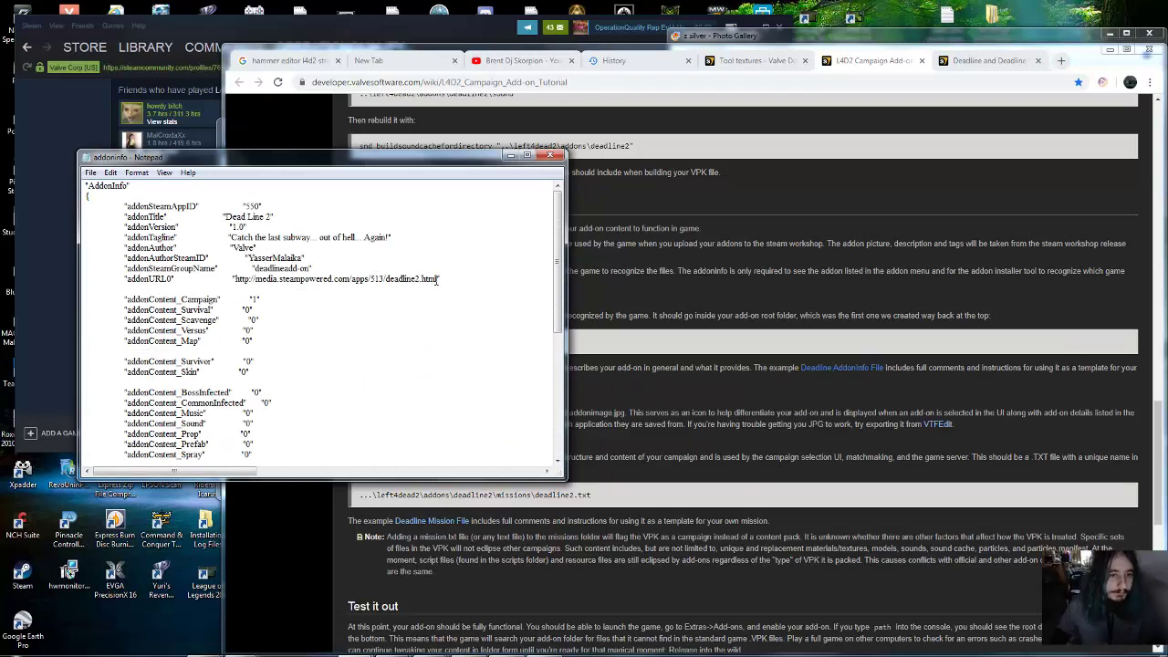
Clear the URL between the quotes of addonURL0 and enter 1 for addonContent_Campaign
left_click_drag(437, 280, 233, 279)
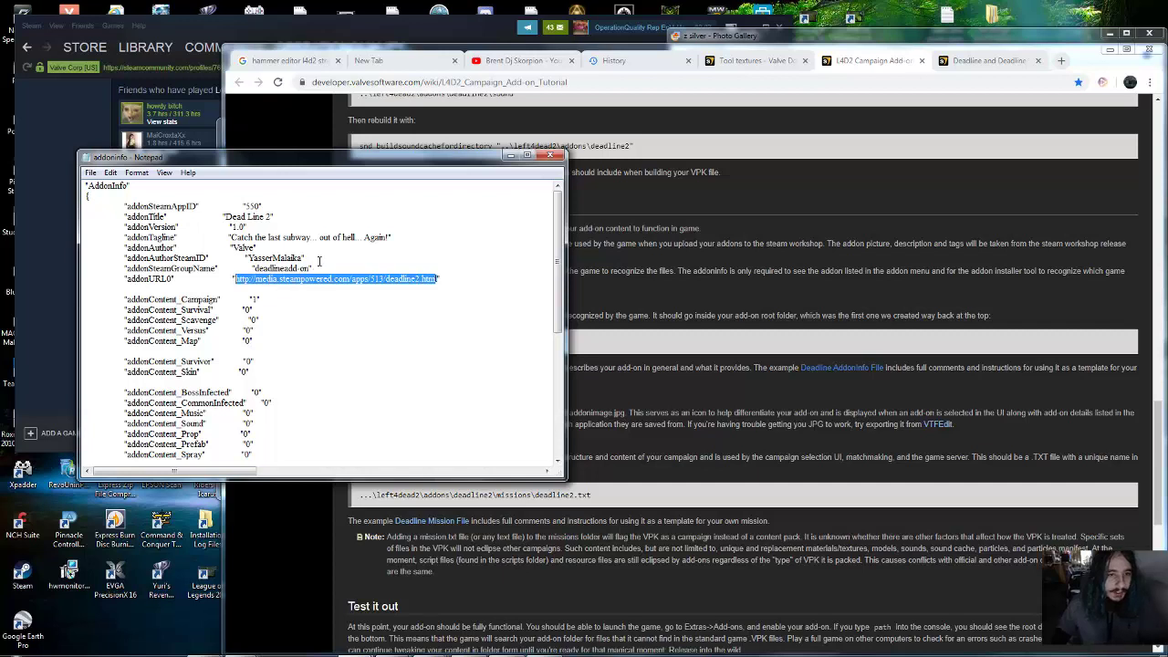
key("BackSpace")
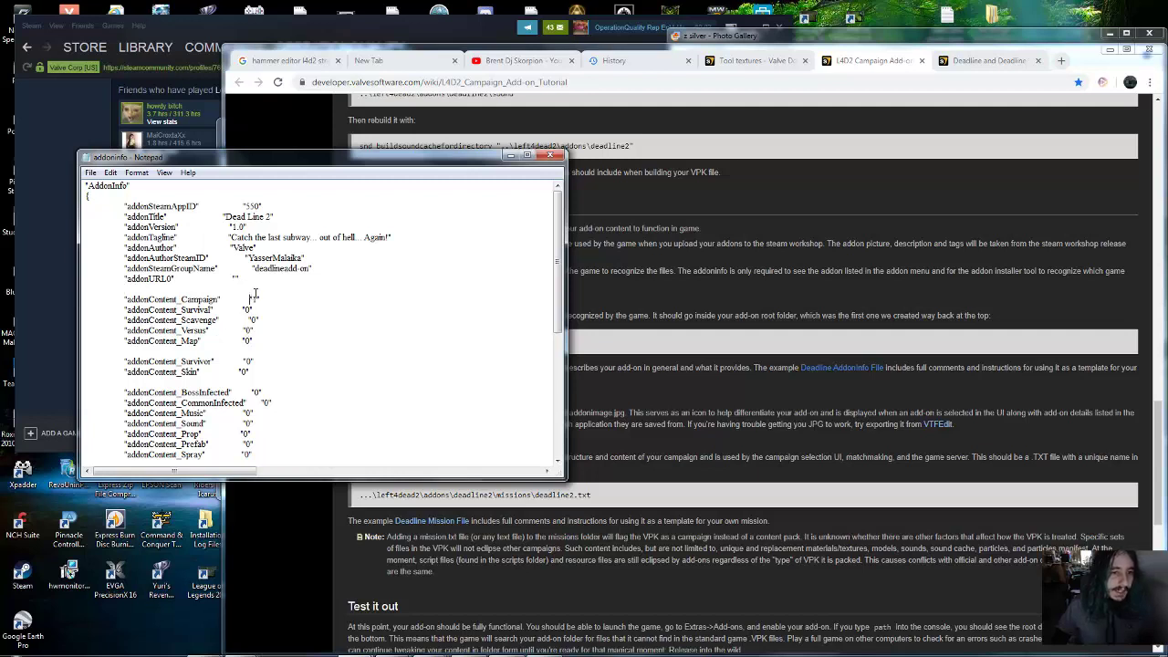
type("1")
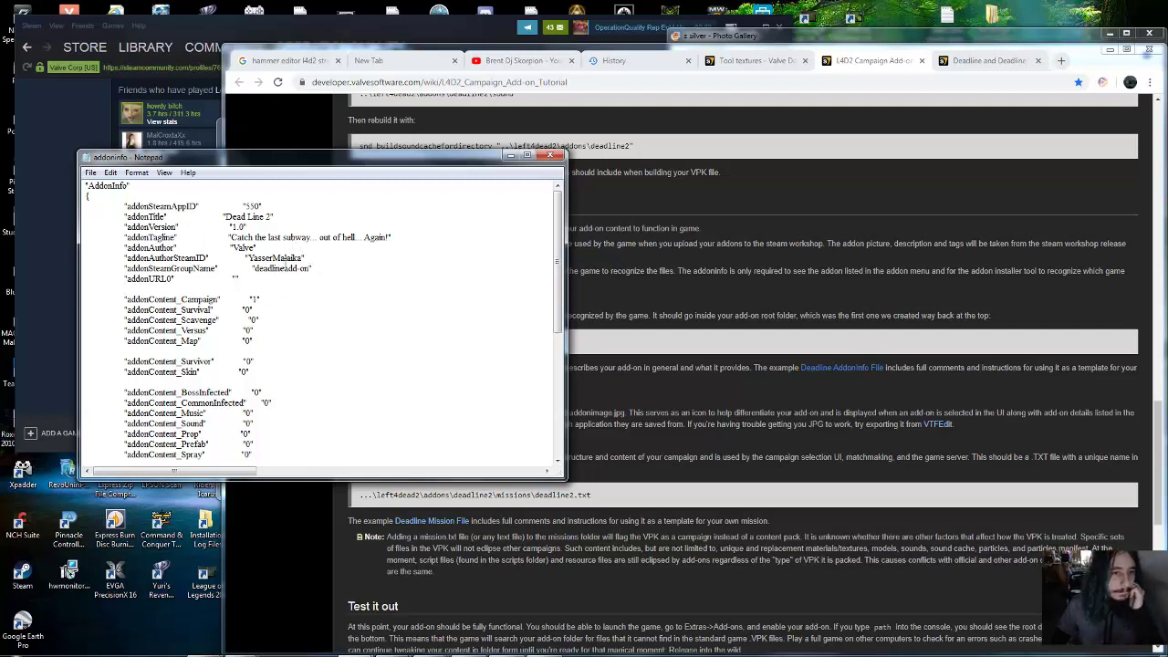
left_click_drag(287, 258, 258, 259)
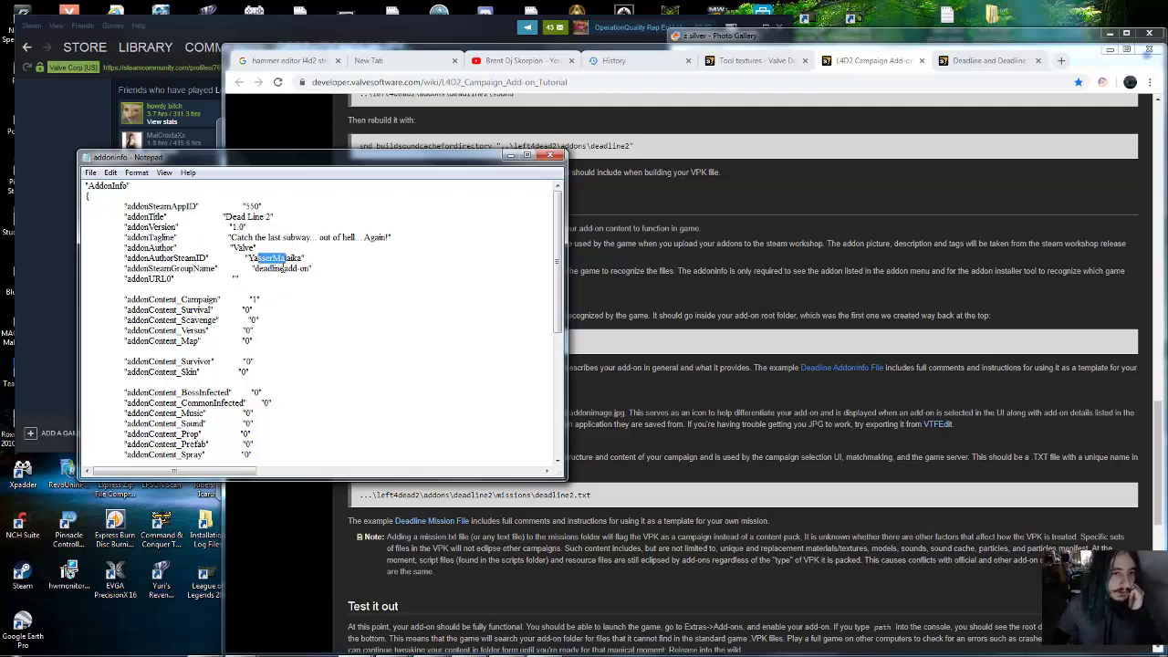
left_click(323, 262)
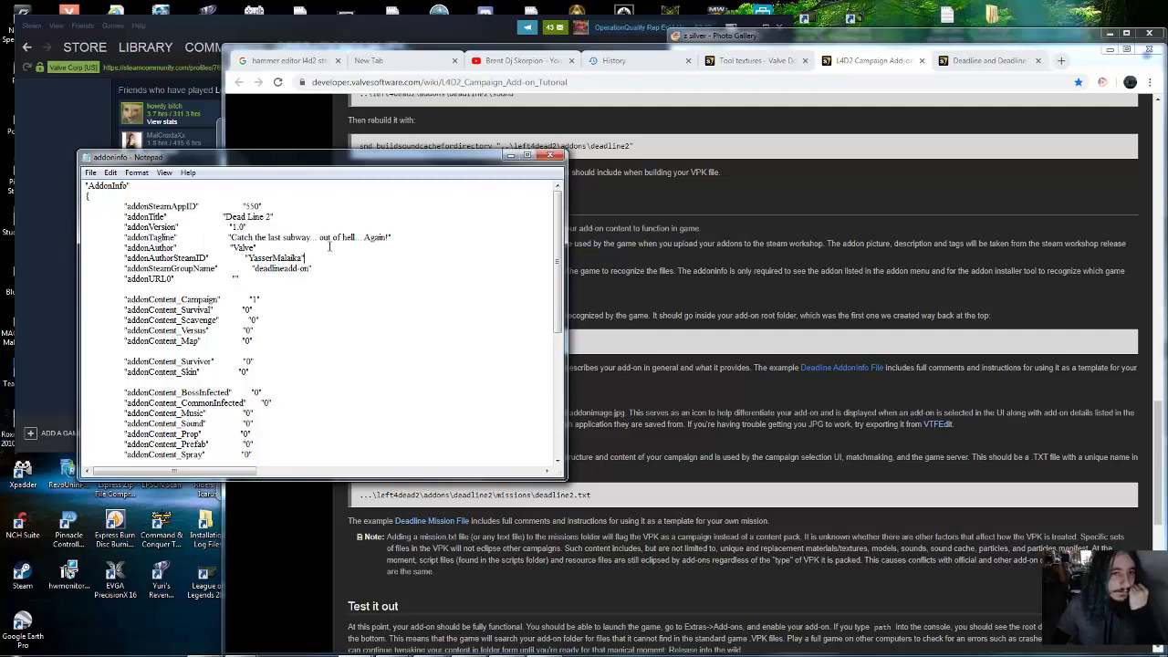
Set the addonTitle value to "Dont lag me bro" and save the addoninfo file as ANSI text
mouse_move(270, 217)
left_mouse_down()
mouse_move(224, 216)
mouse_move(261, 217)
left_mouse_up()
left_click(224, 216)
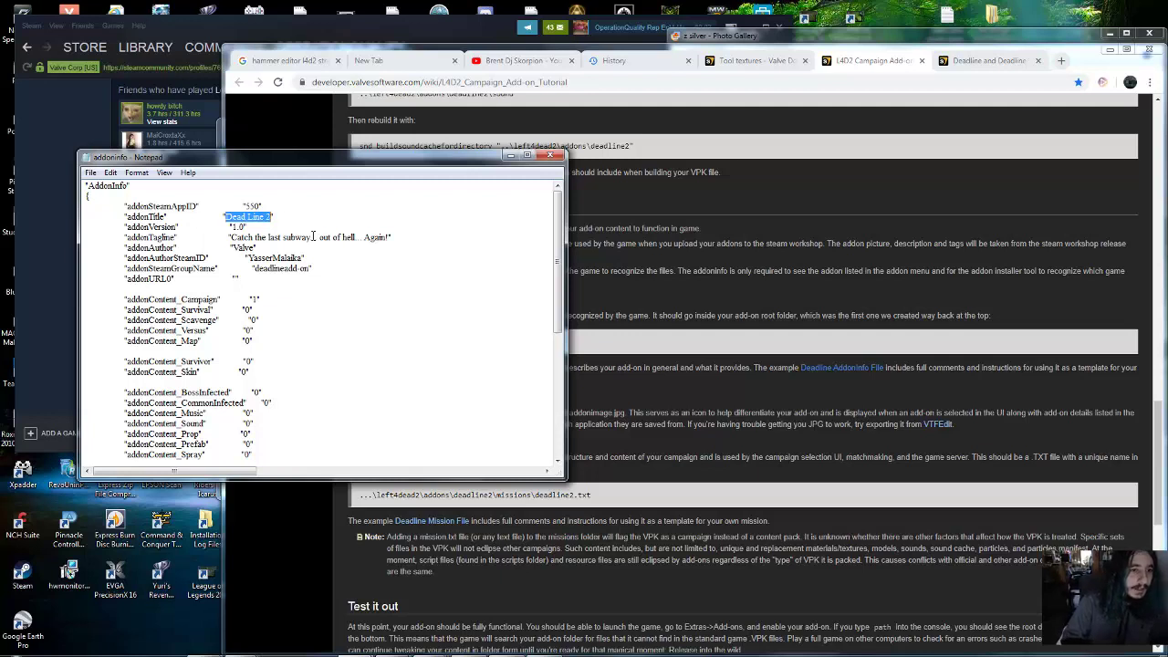
key("BackSpace")
type("Don")
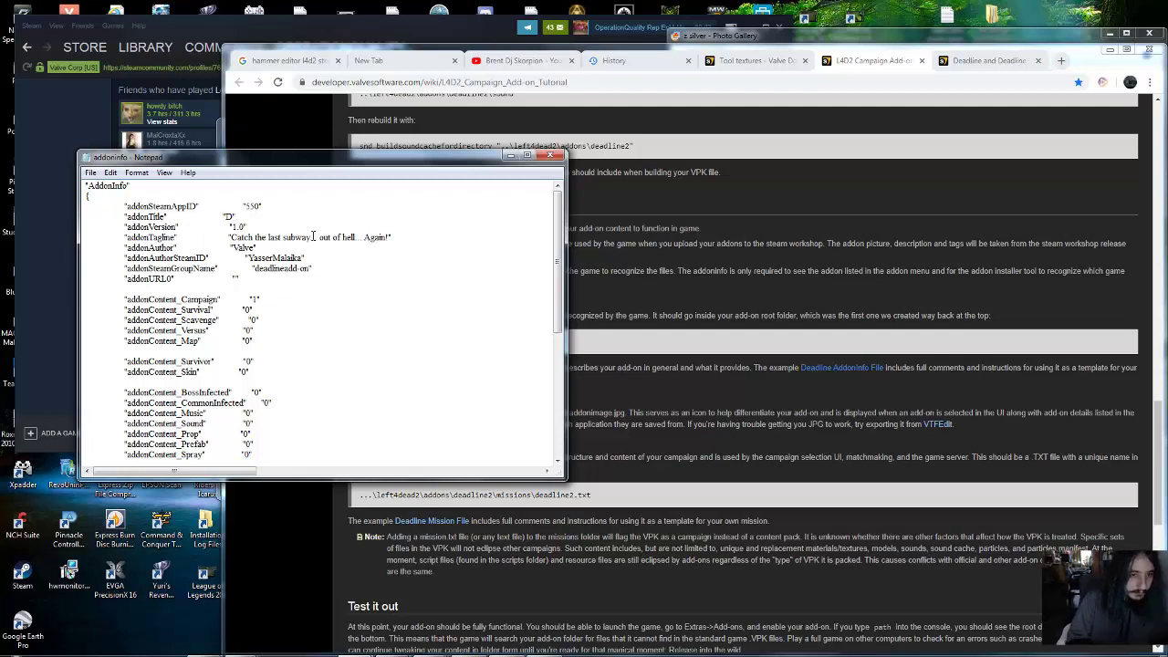
type("t ")
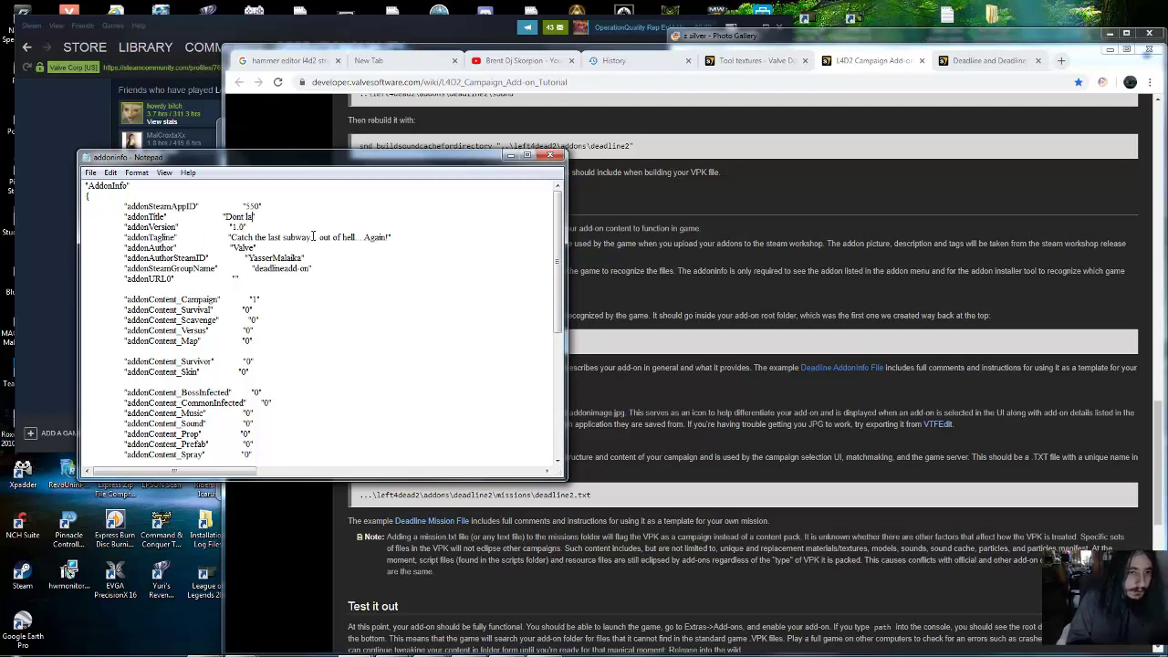
type("lag me bro")
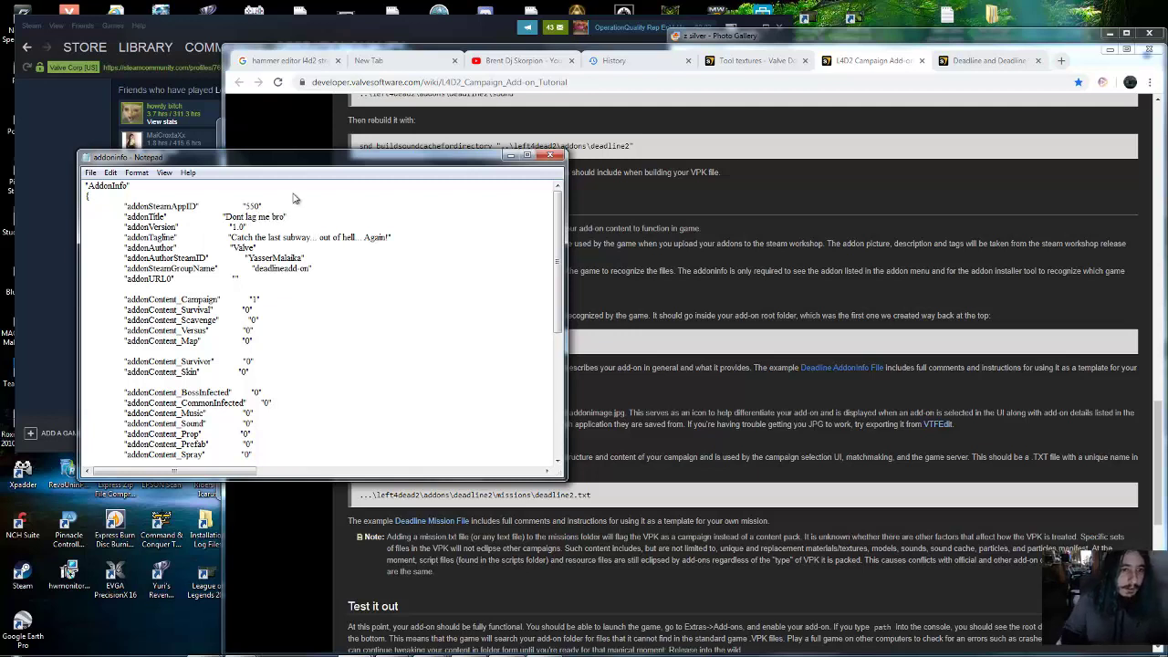
key("ctrl+s")
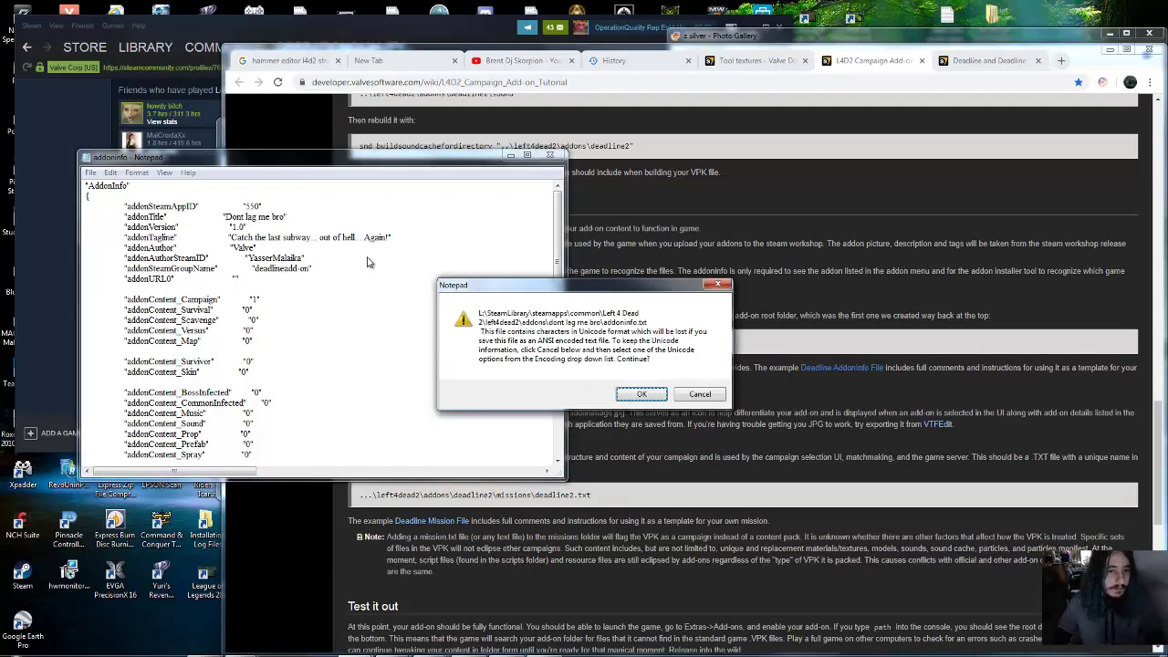
left_click(636, 399)
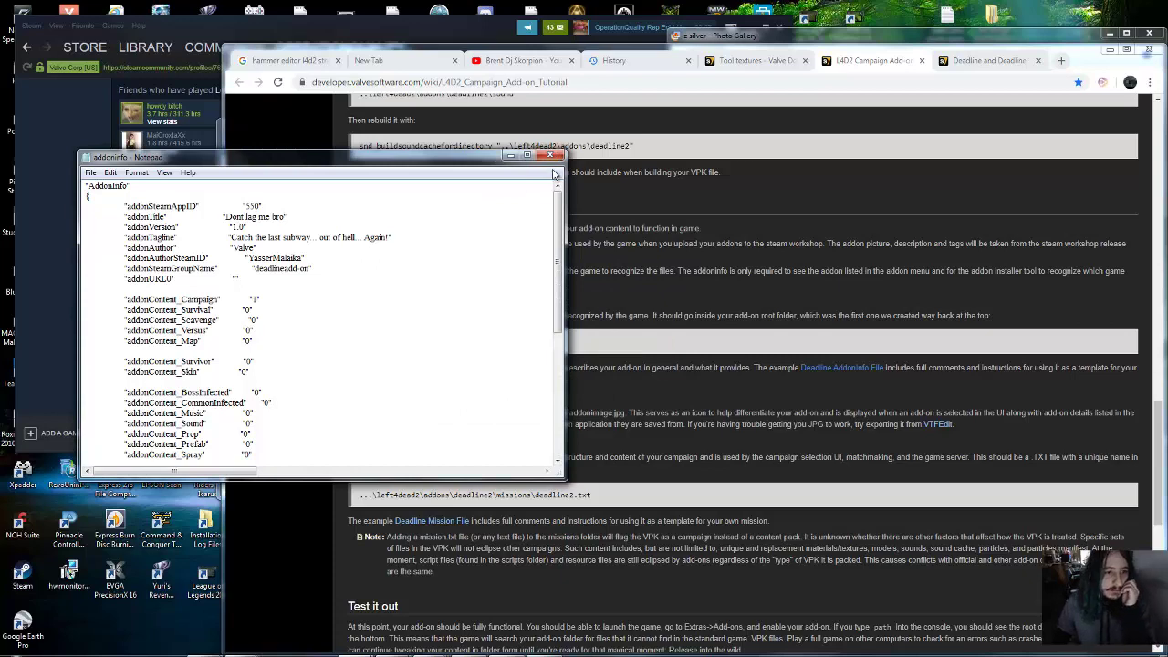
left_click(511, 156)
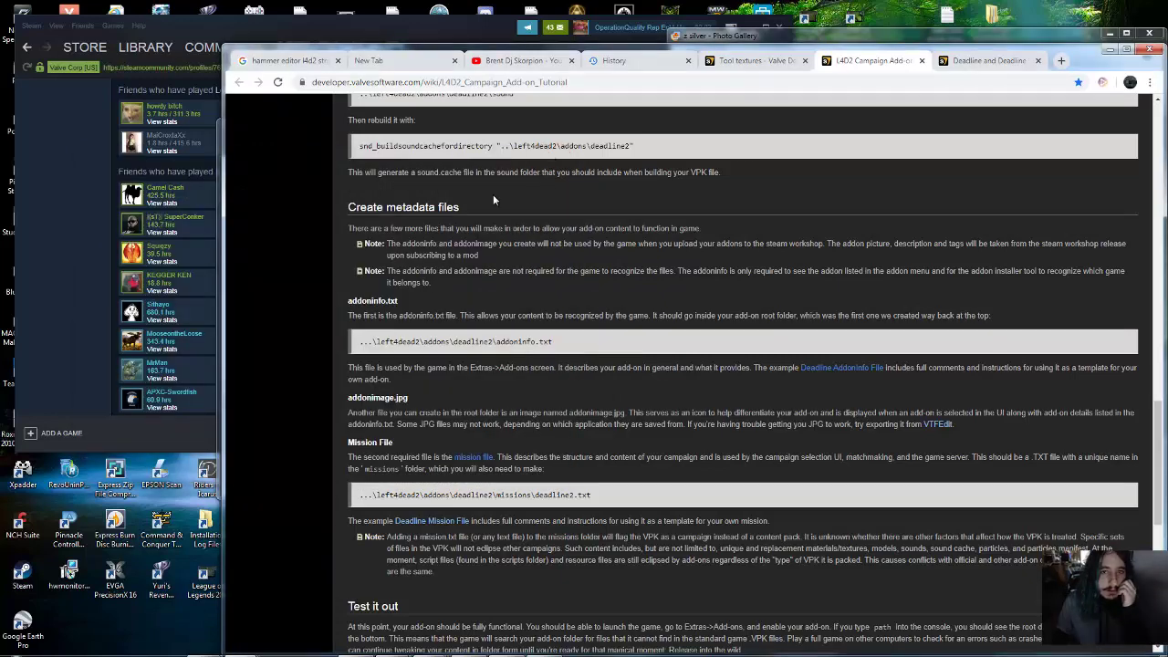
Open the mission file reference linked in the tutorial's Mission File section and examine its example file structure from start to end
scroll(585, 346, "down", 2)
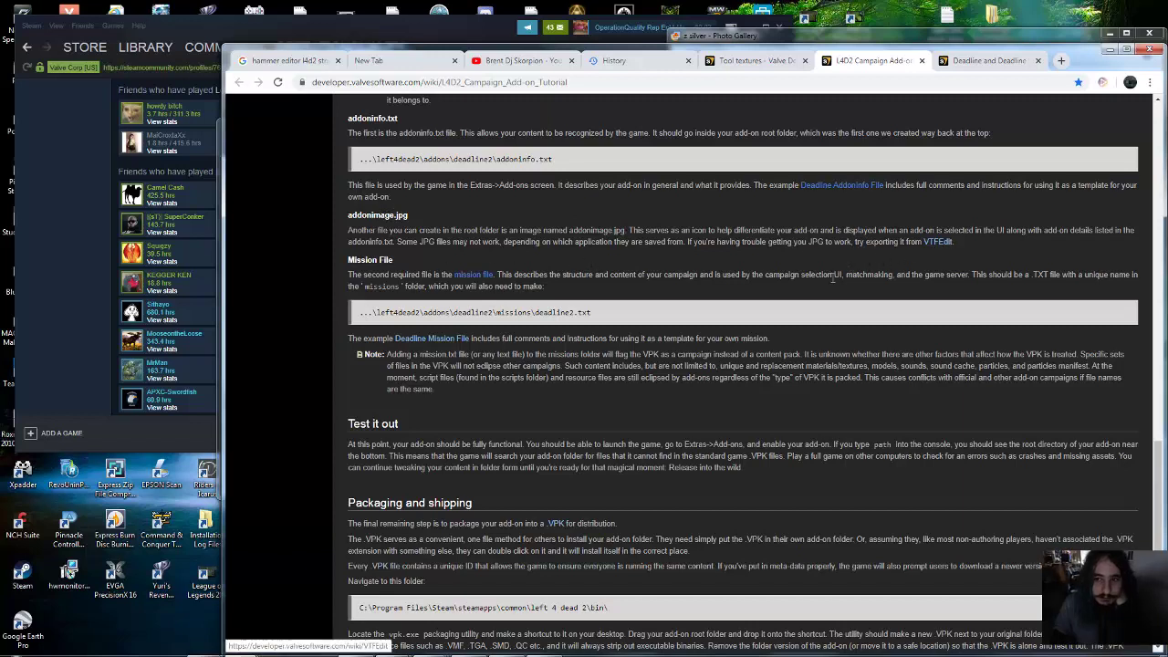
left_click(473, 275)
scroll(743, 256, "down", 2)
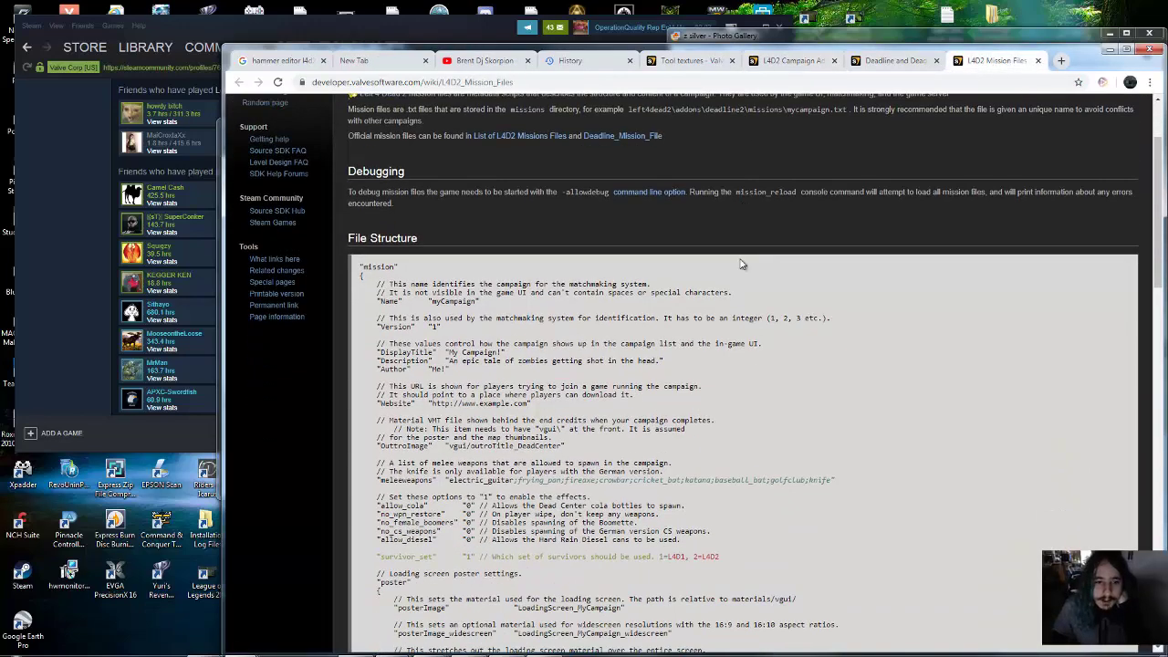
scroll(740, 264, "down", 15)
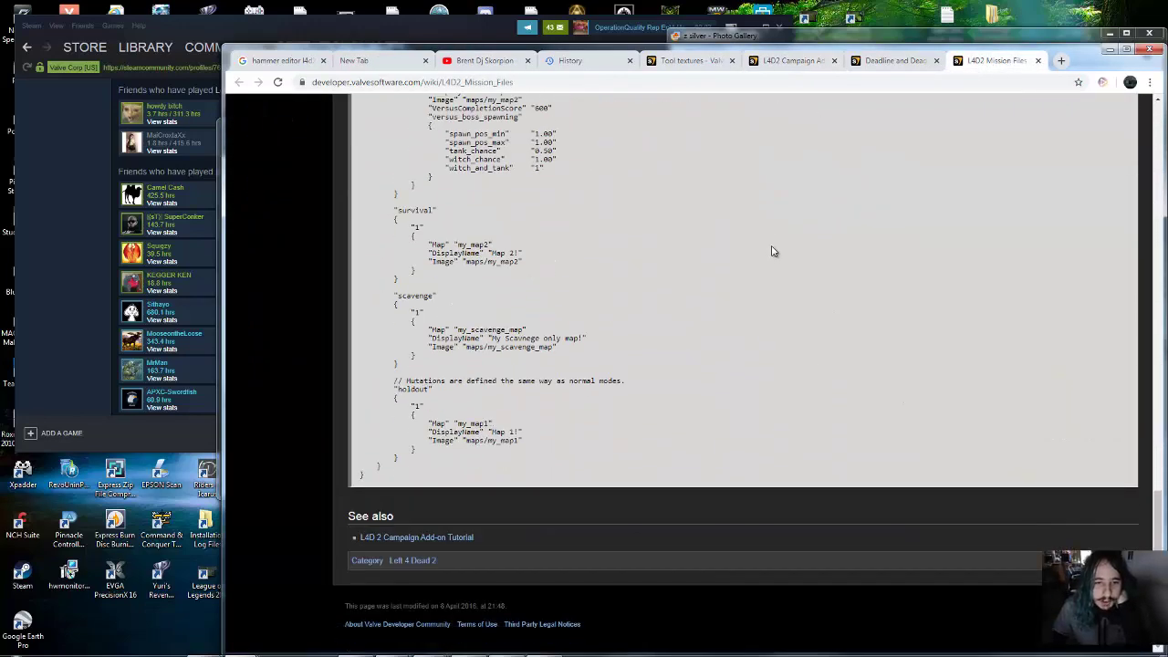
scroll(771, 251, "up", 15)
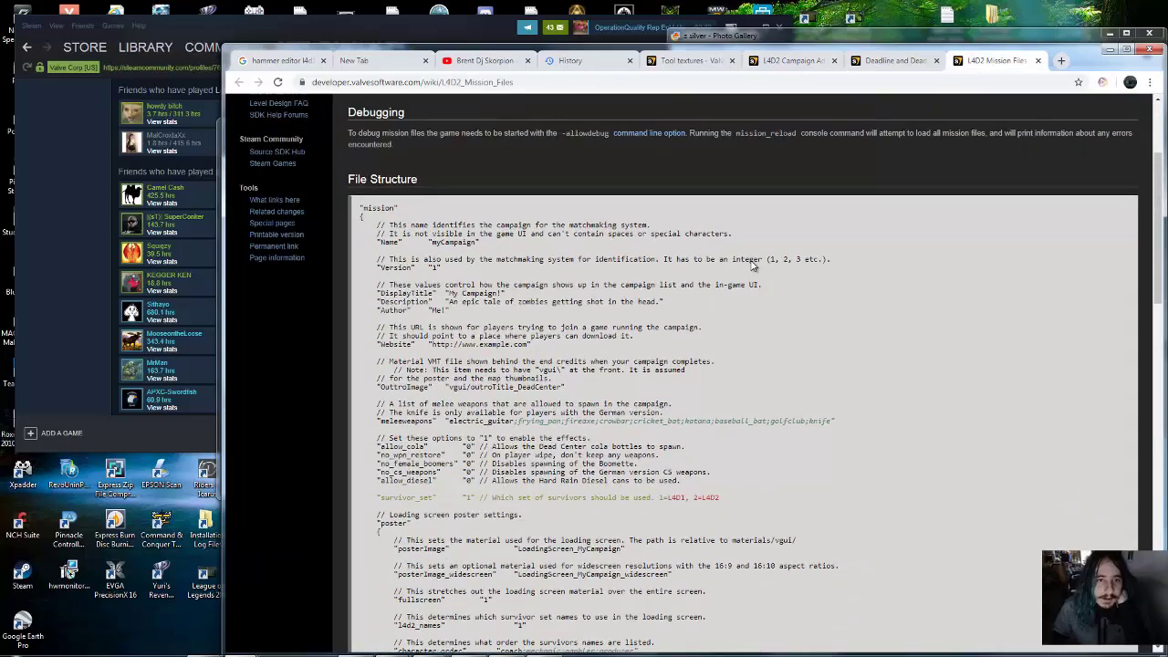
scroll(743, 264, "up", 1)
scroll(639, 273, "up", 2)
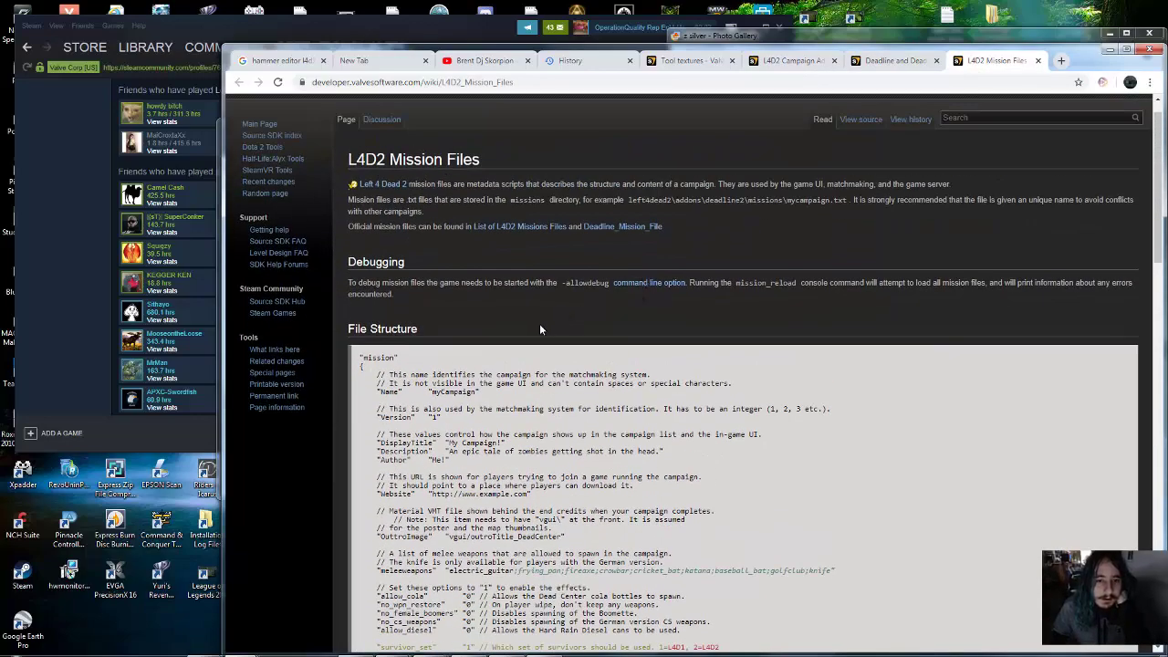
scroll(540, 323, "down", 3)
scroll(565, 324, "down", 15)
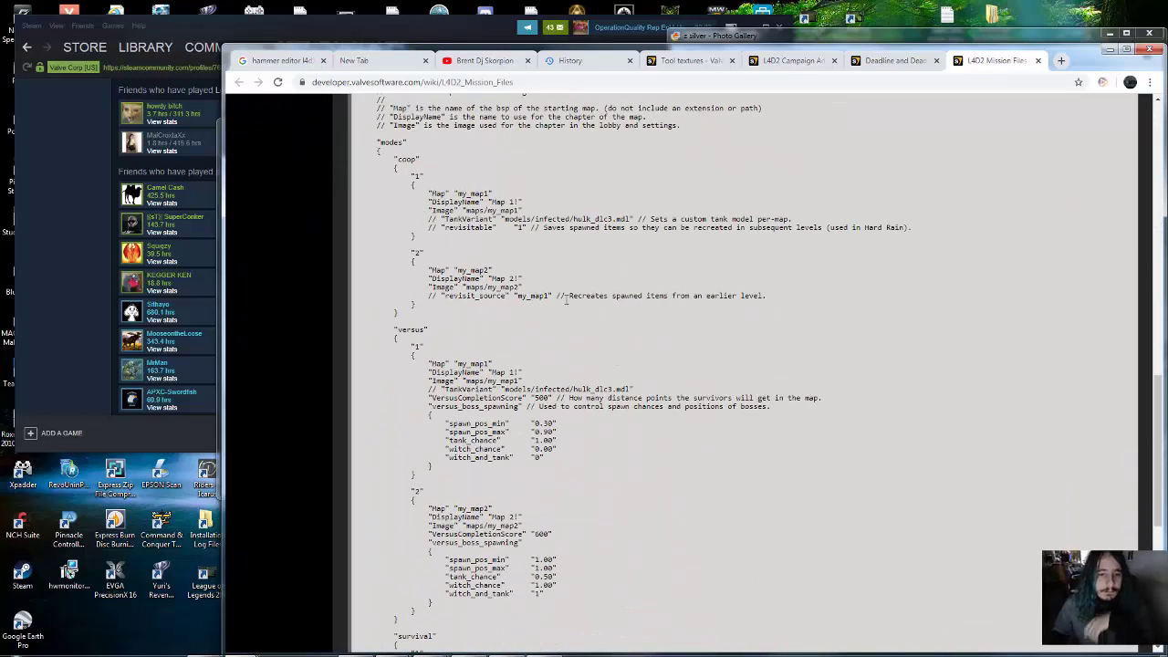
scroll(566, 308, "down", 6)
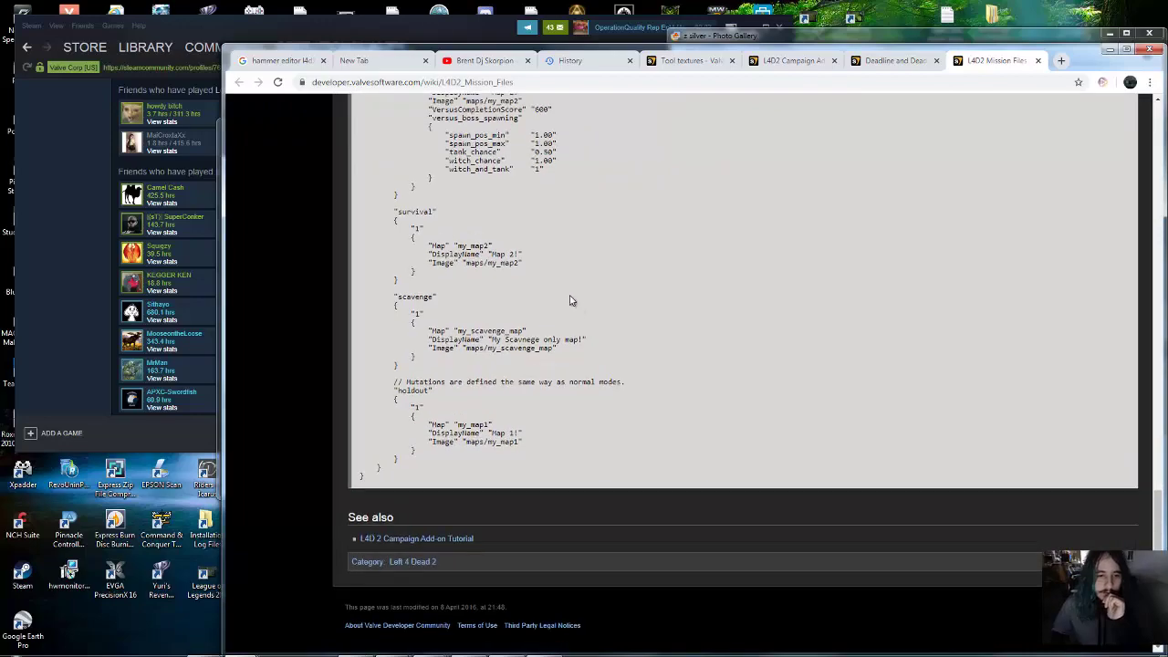
scroll(566, 309, "up", 20)
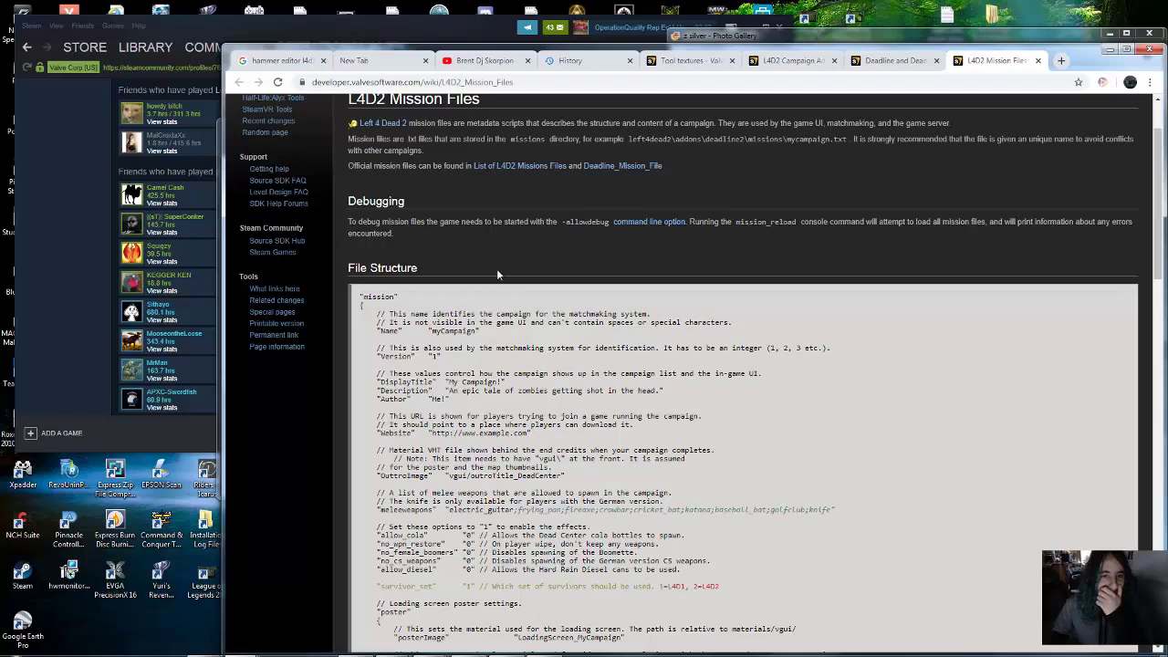
Open the linked Deadline_Mission_File page, review the Deadline and Deadline 2 mission examples, and return to the L4D2 Mission Files page
middle_click(613, 168)
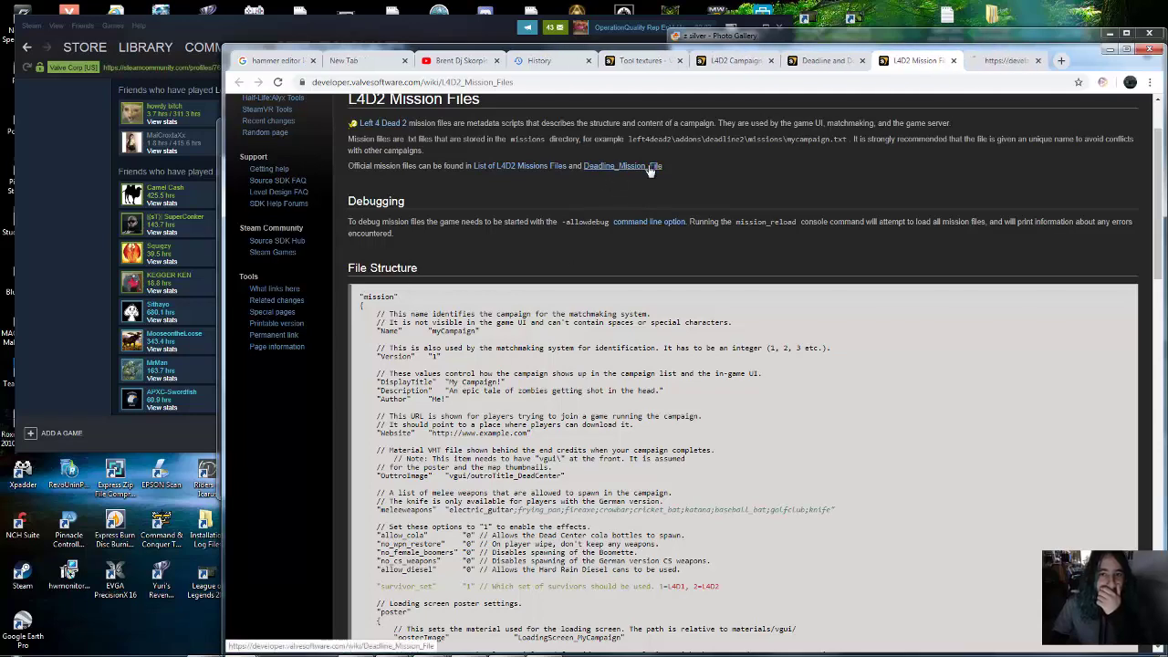
left_click(999, 61)
scroll(697, 257, "down", 12)
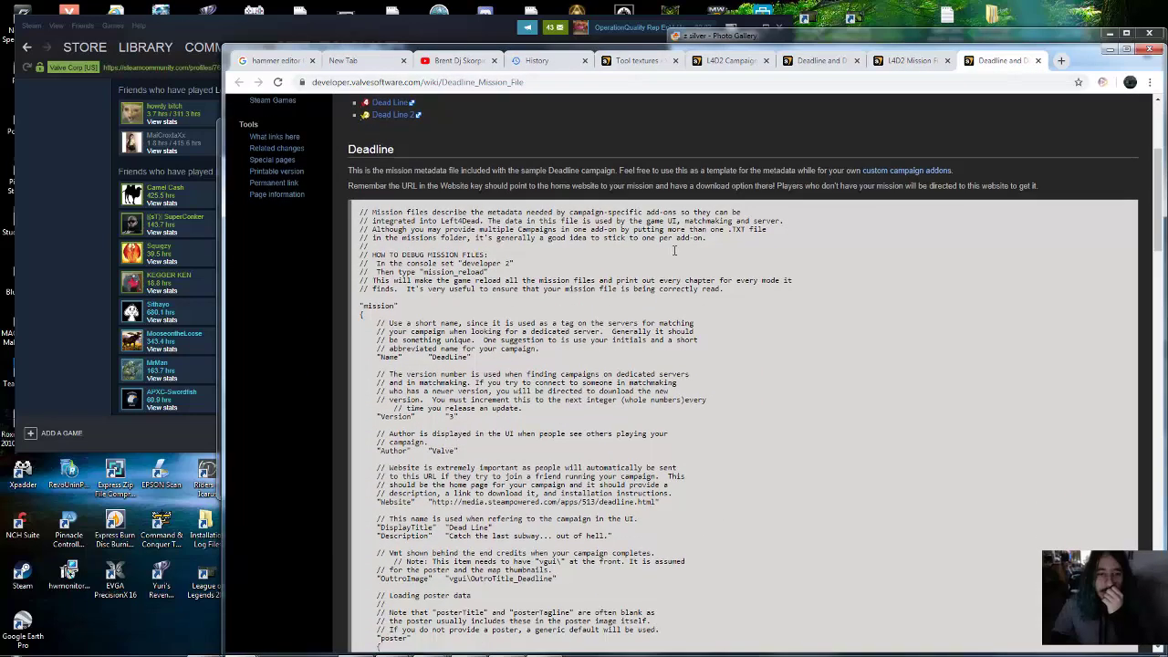
scroll(666, 251, "down", 5)
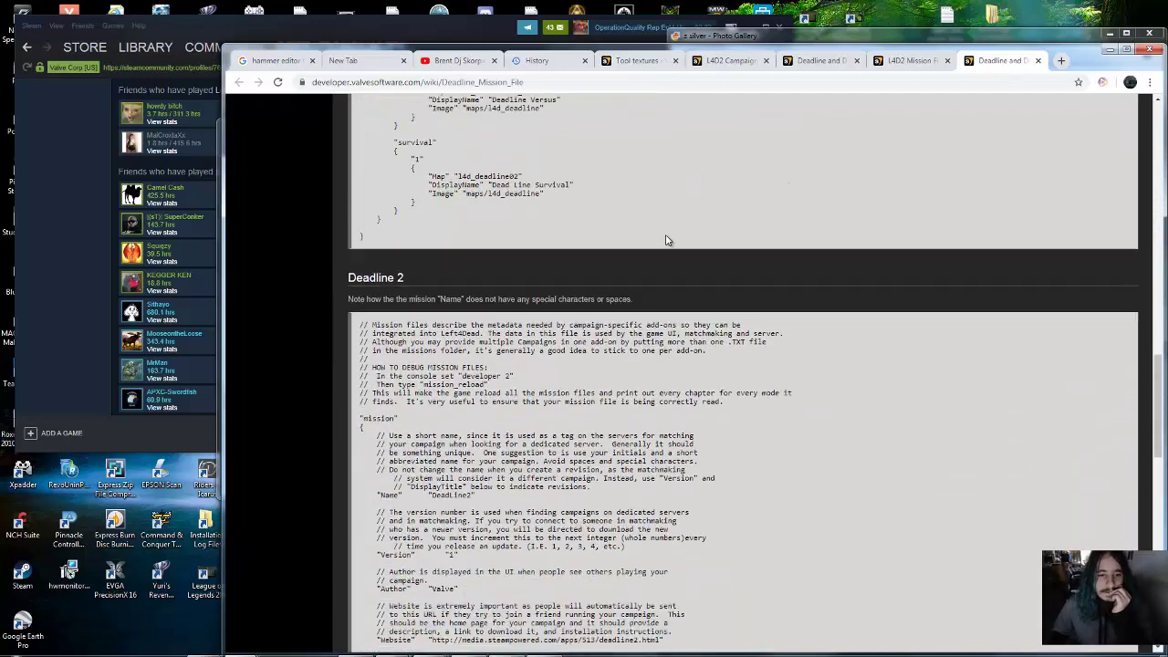
scroll(703, 223, "up", 17)
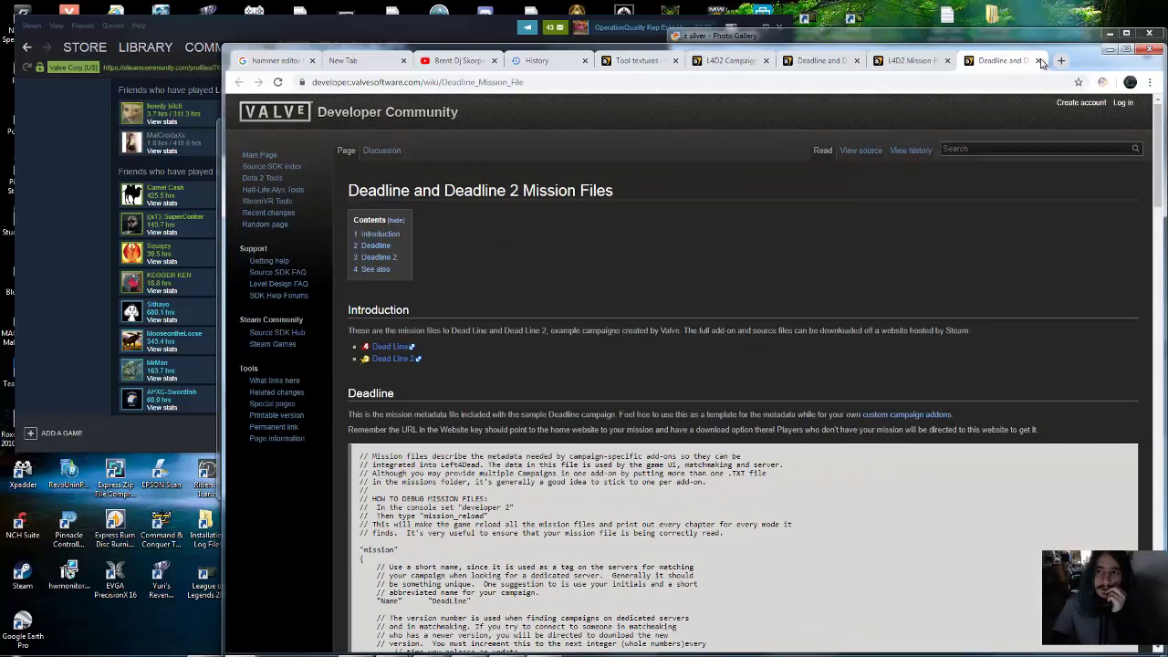
left_click(1039, 61)
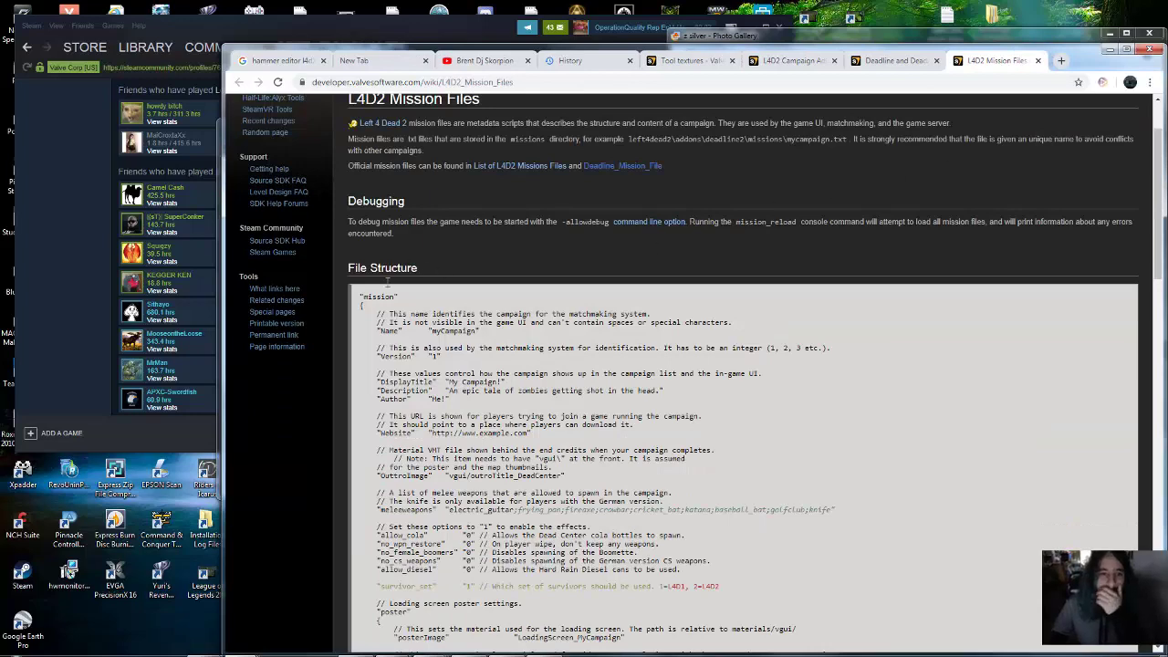
key("ctrl+shift+t")
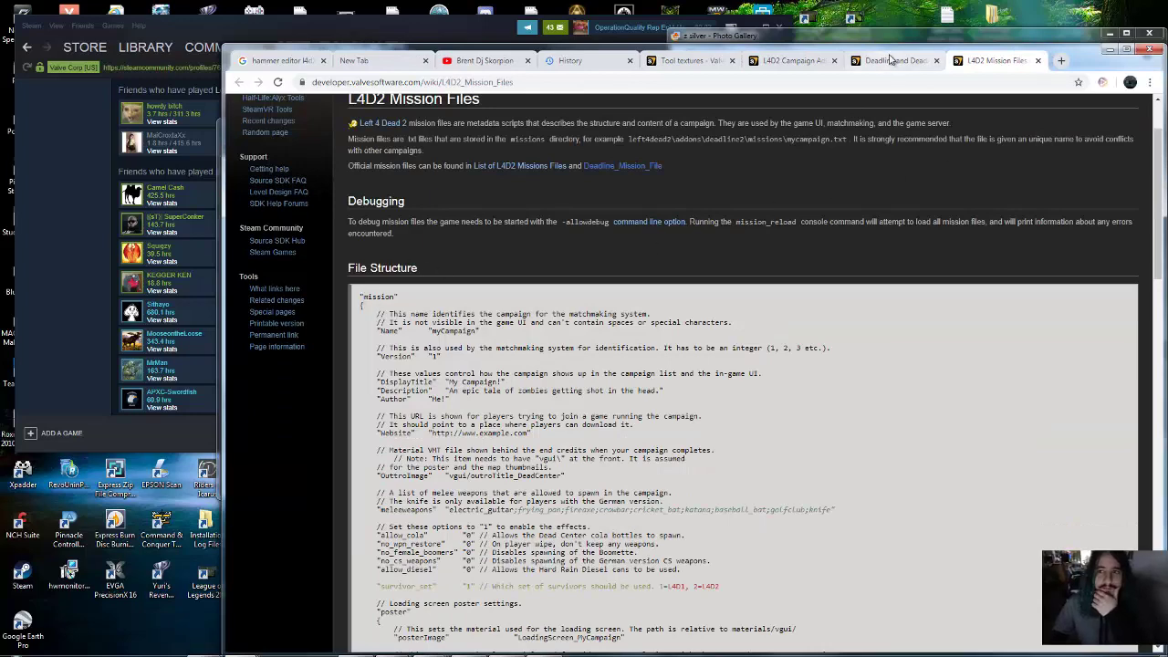
left_click(999, 60)
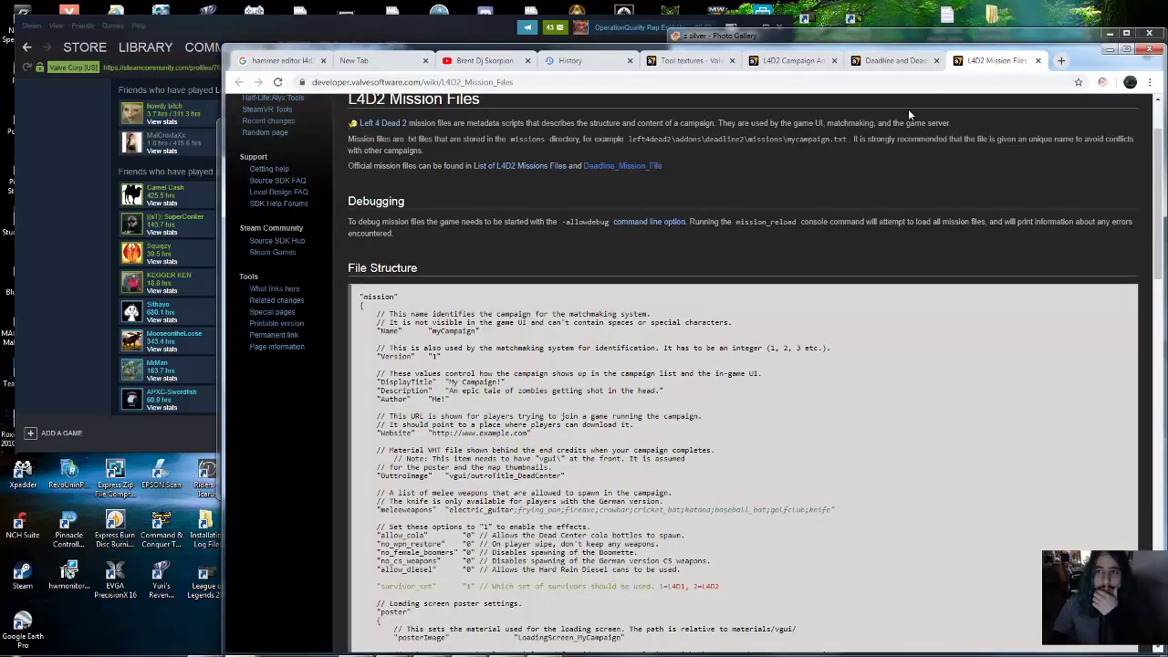
Select the entire example "mission" script under File Structure on the L4D2 Mission Files page
left_click_drag(360, 296, 782, 506)
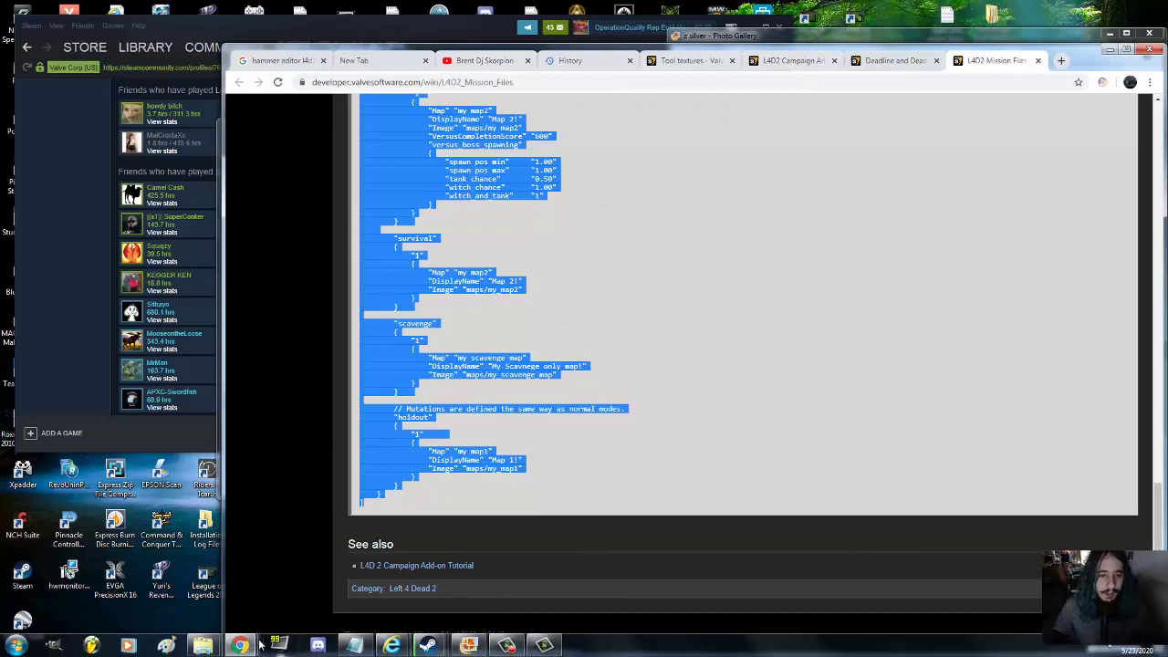
mouse_move(317, 645)
left_click(239, 646)
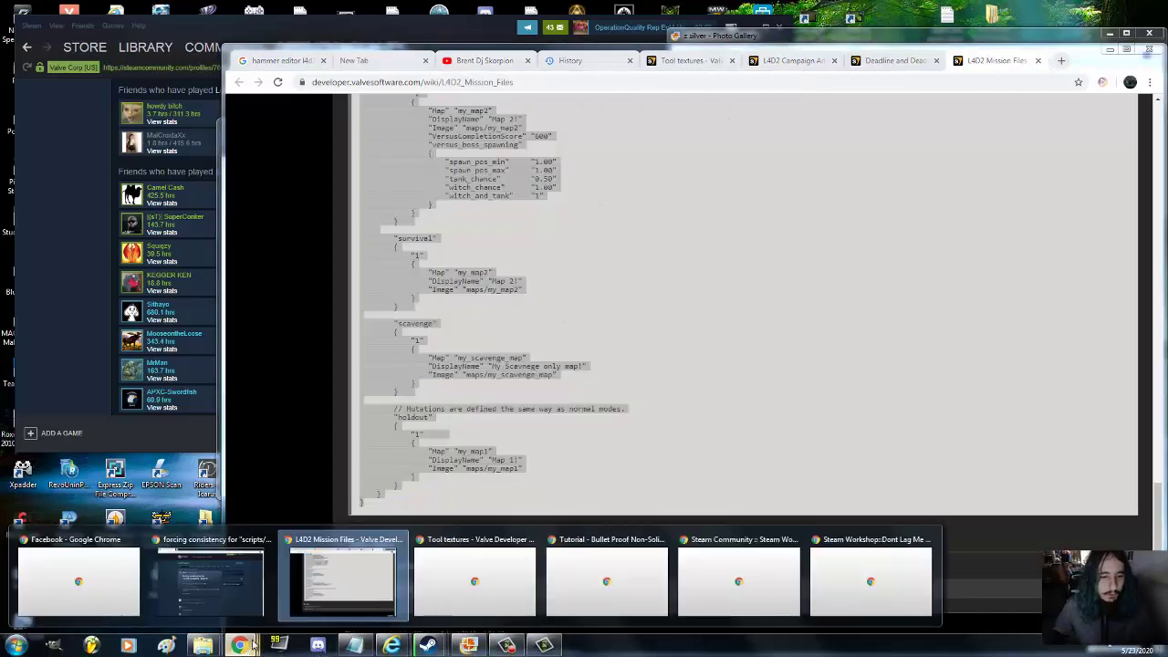
Check the Mission File instructions on the campaign add-on tutorial page for the required file location and name
left_click(792, 60)
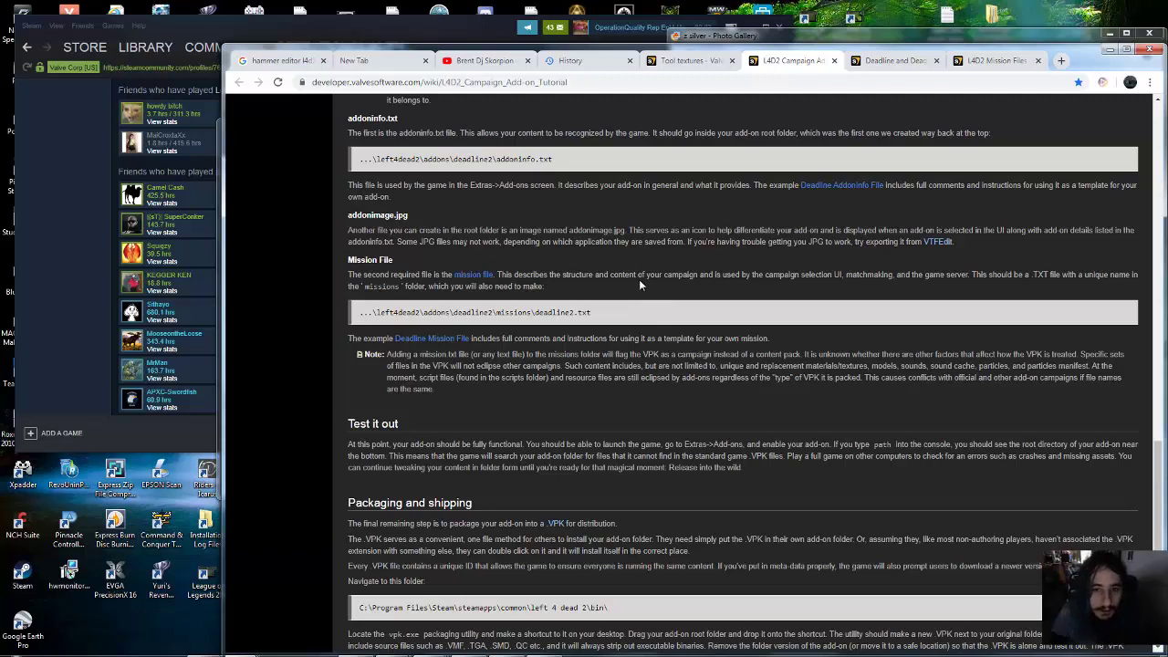
scroll(642, 285, "up", 2)
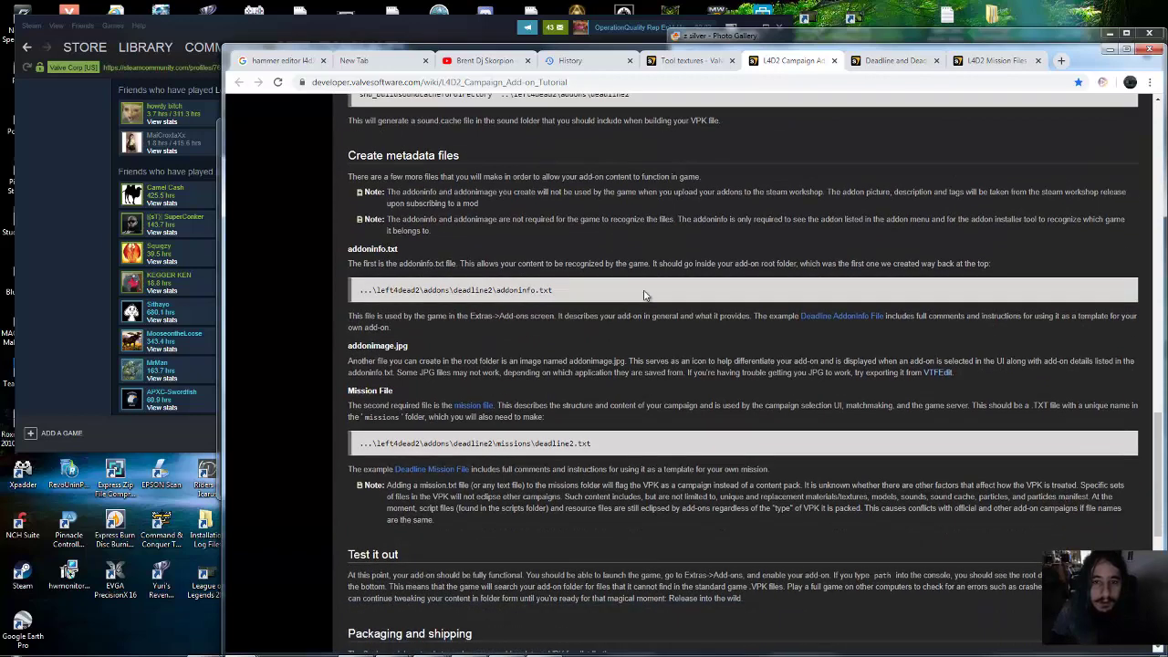
scroll(621, 298, "down", 2)
Switch to Windows Explorer and look through the left4dead2 maps folder, including the "dont lag me bro map 2" subfolder
key("alt+Tab")
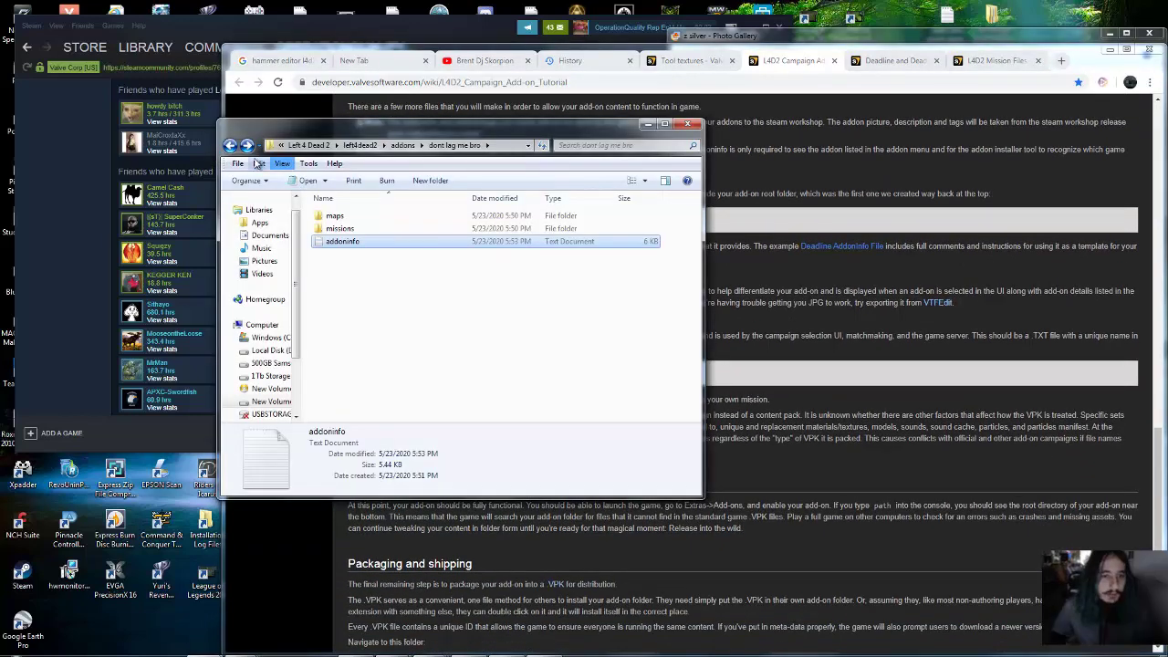
left_click(231, 145)
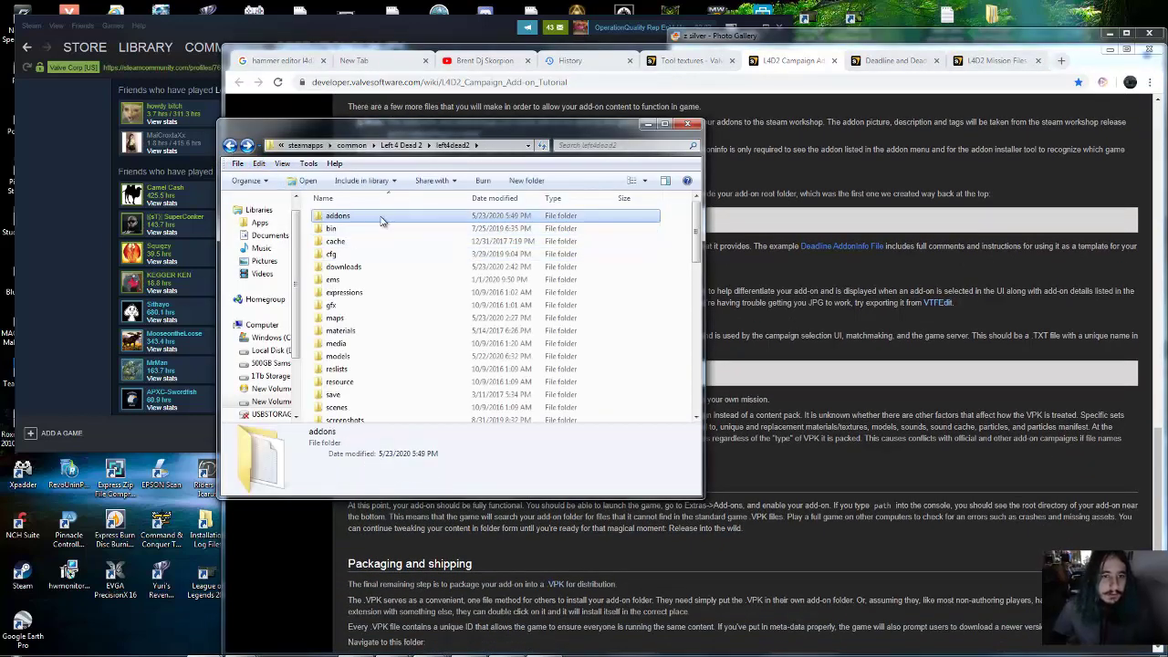
key("alt+Right")
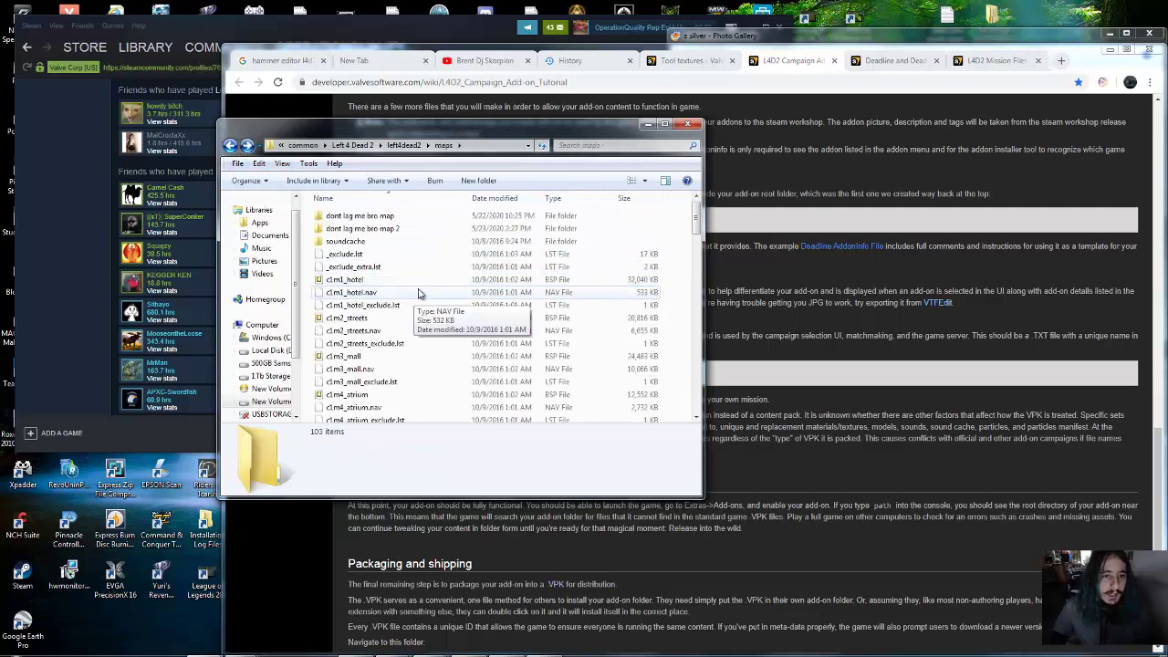
left_click(372, 230)
double_click(372, 230)
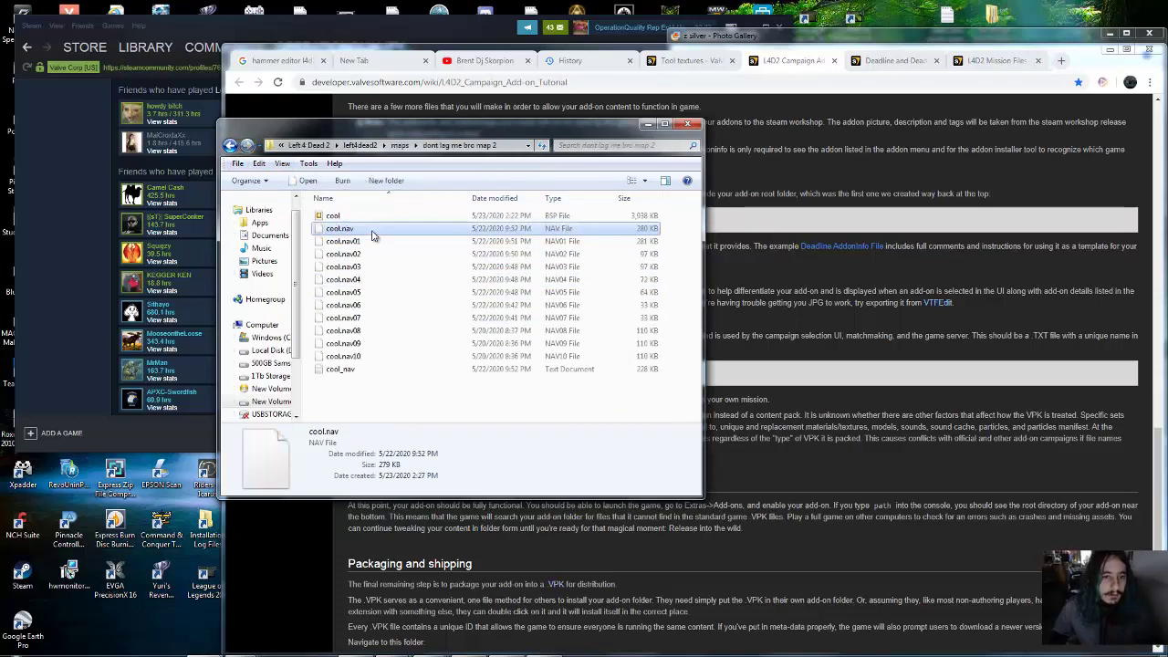
key("alt+Left")
key("alt+Left")
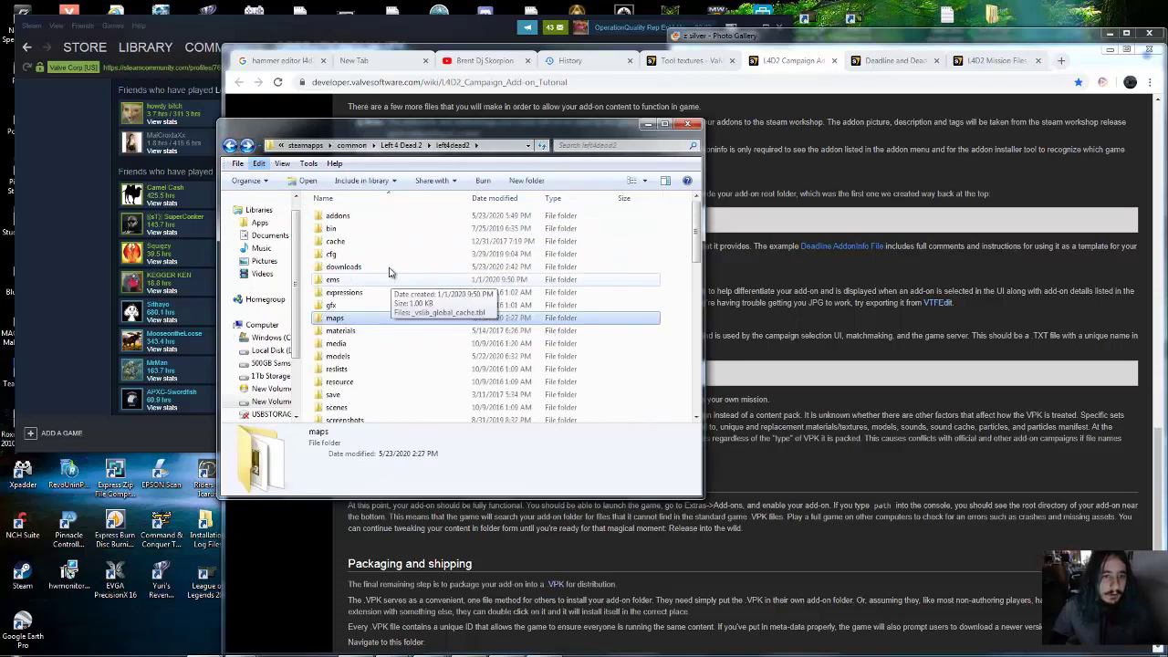
Look inside "Dont Lag Me Bro Map 12" and "Dont Lag Me Bro Map 1234" in the downloads folder, including the latter's missions folder
double_click(369, 268)
double_click(378, 229)
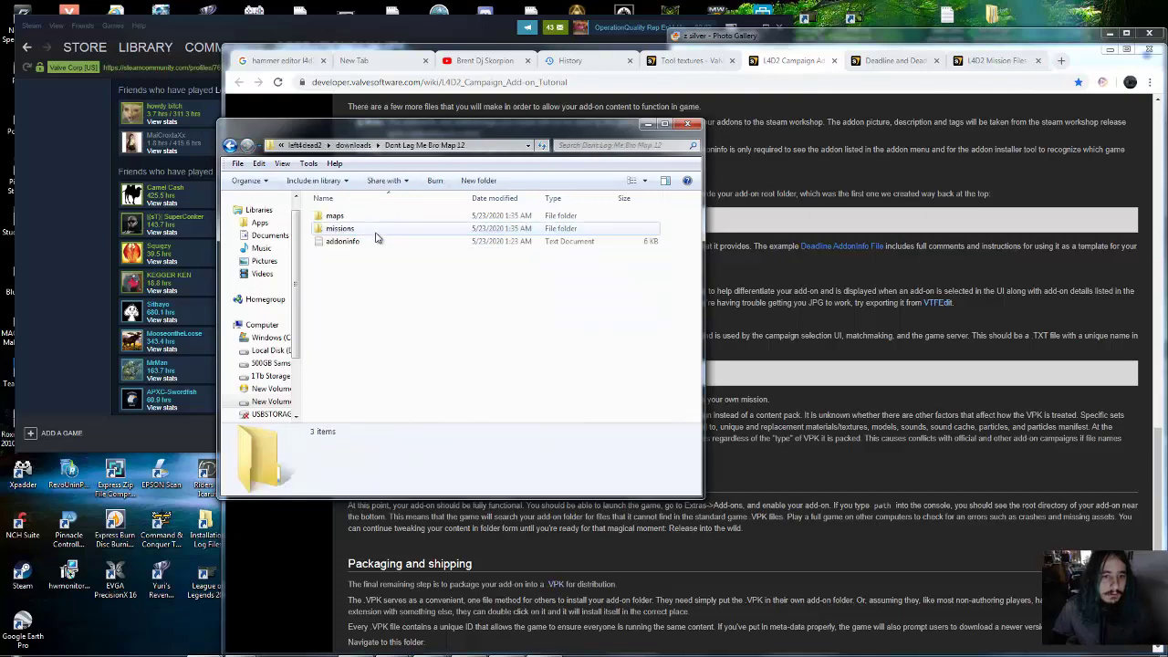
left_click(235, 146)
double_click(383, 240)
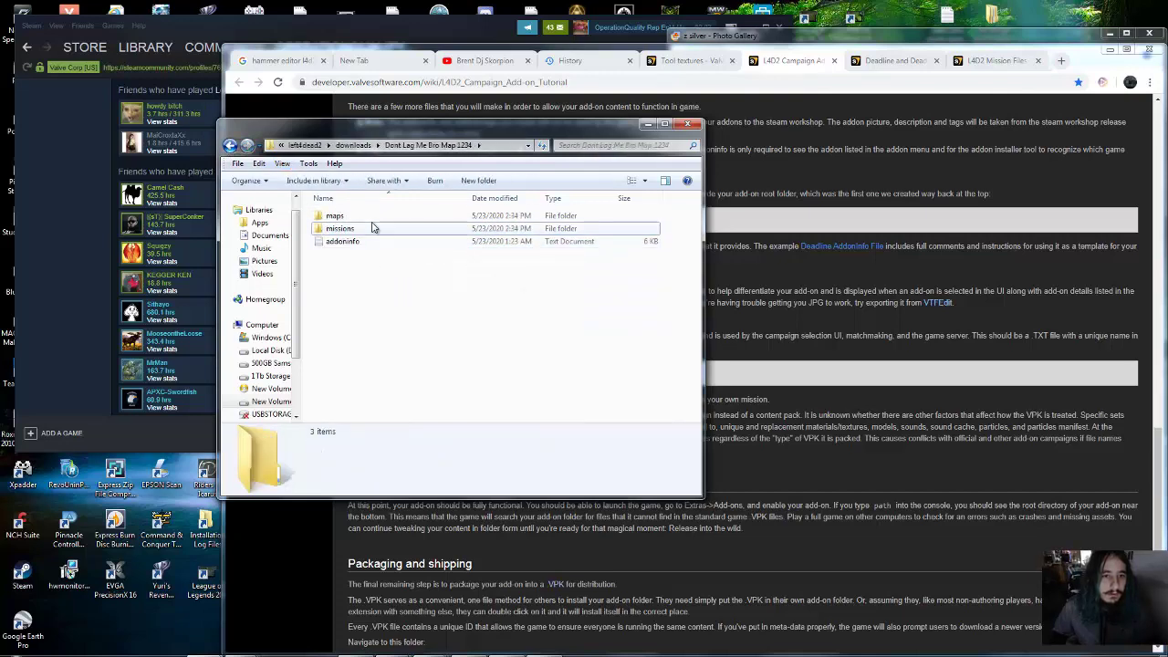
double_click(370, 228)
key("alt+Left")
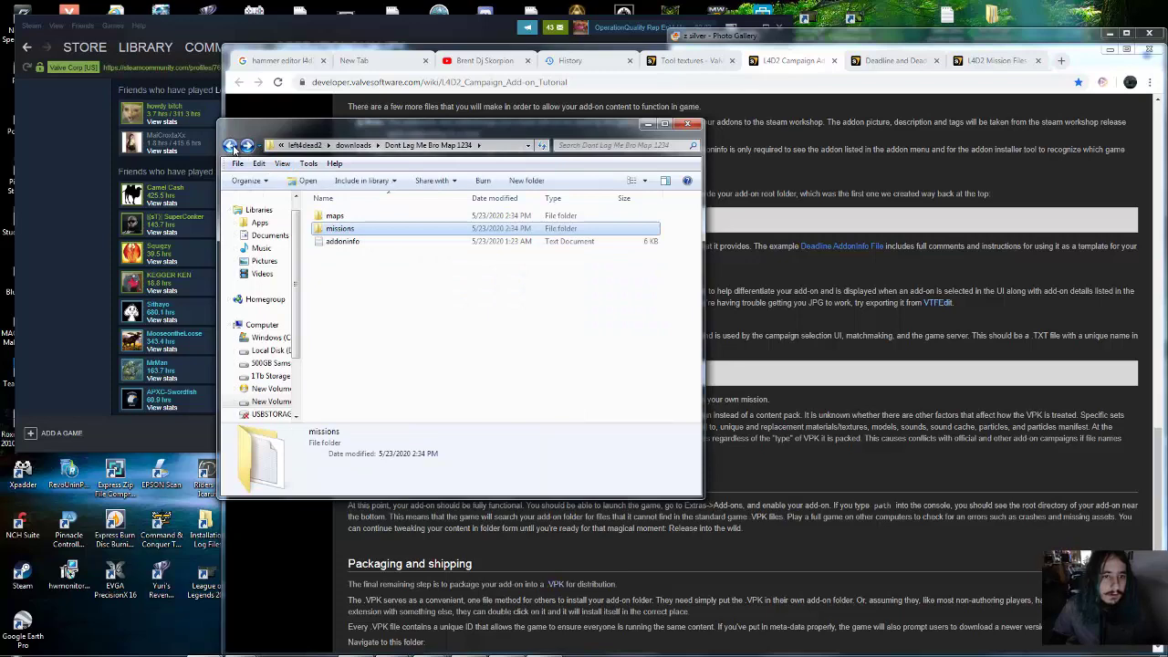
left_click(234, 147)
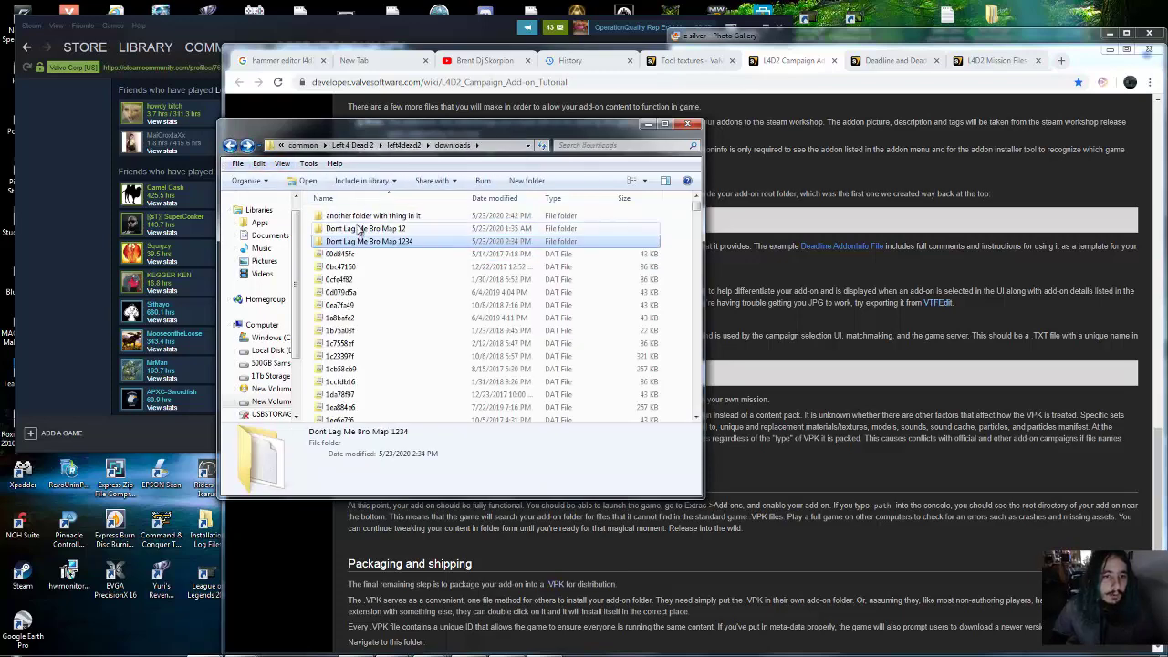
Open the missions folder inside the "dont lag me bro" add-on folder under addons
left_click(403, 145)
double_click(365, 216)
double_click(365, 216)
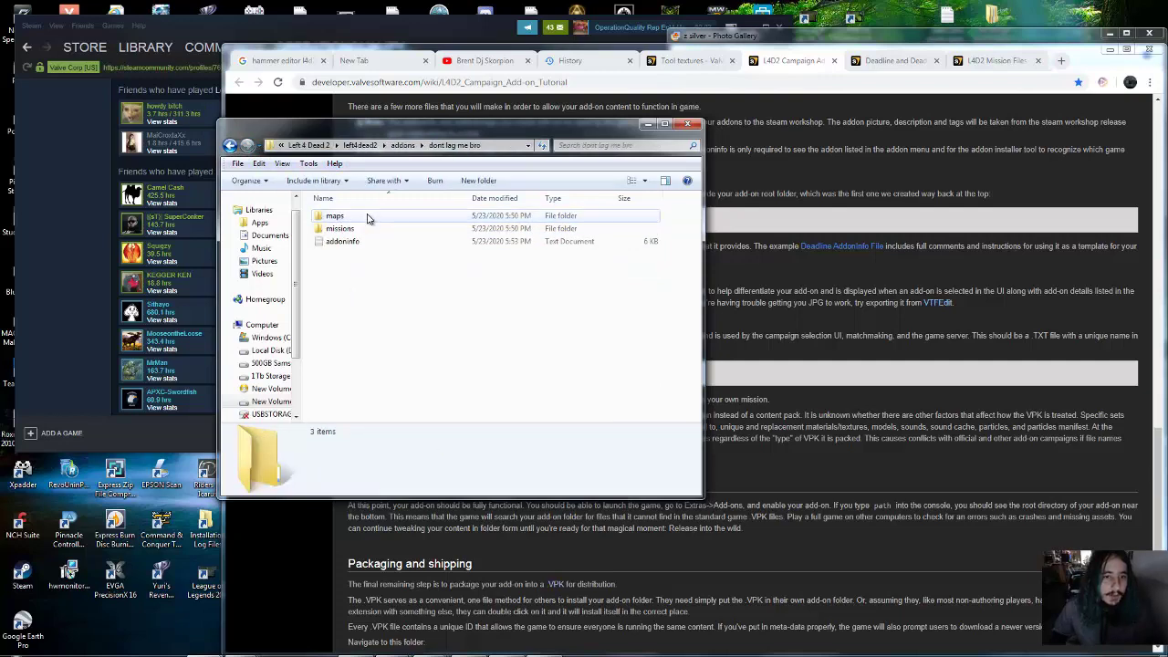
left_click(370, 230)
double_click(371, 230)
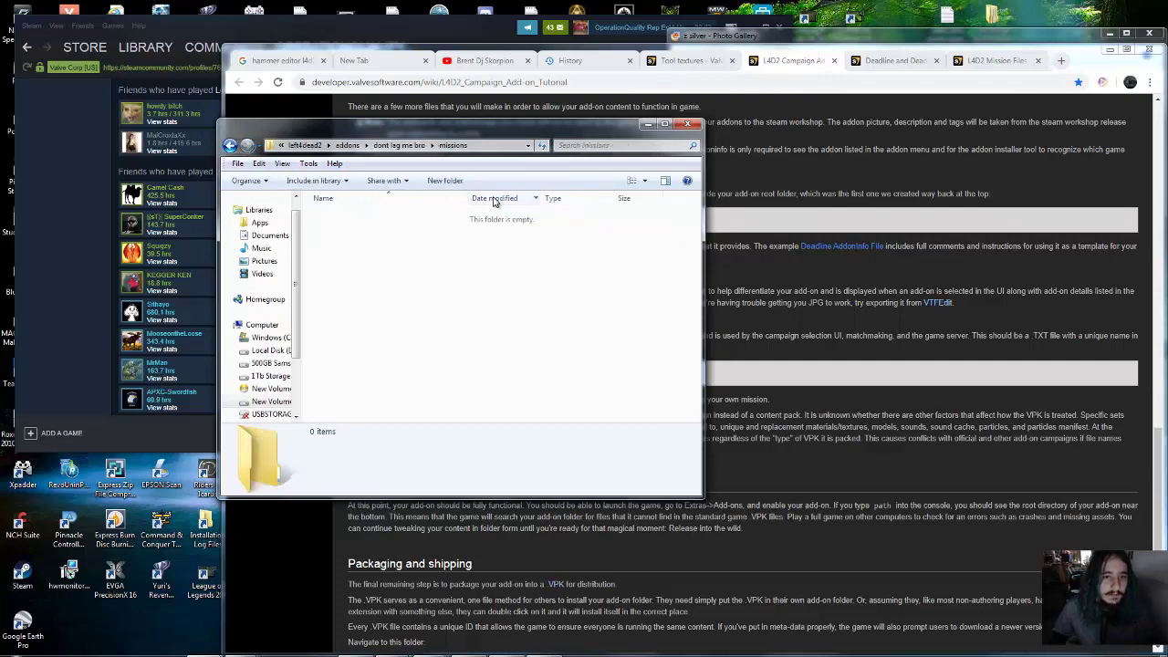
Create a new text document named "Dont Lag Me Bro mission" in the missions folder
left_click(797, 329)
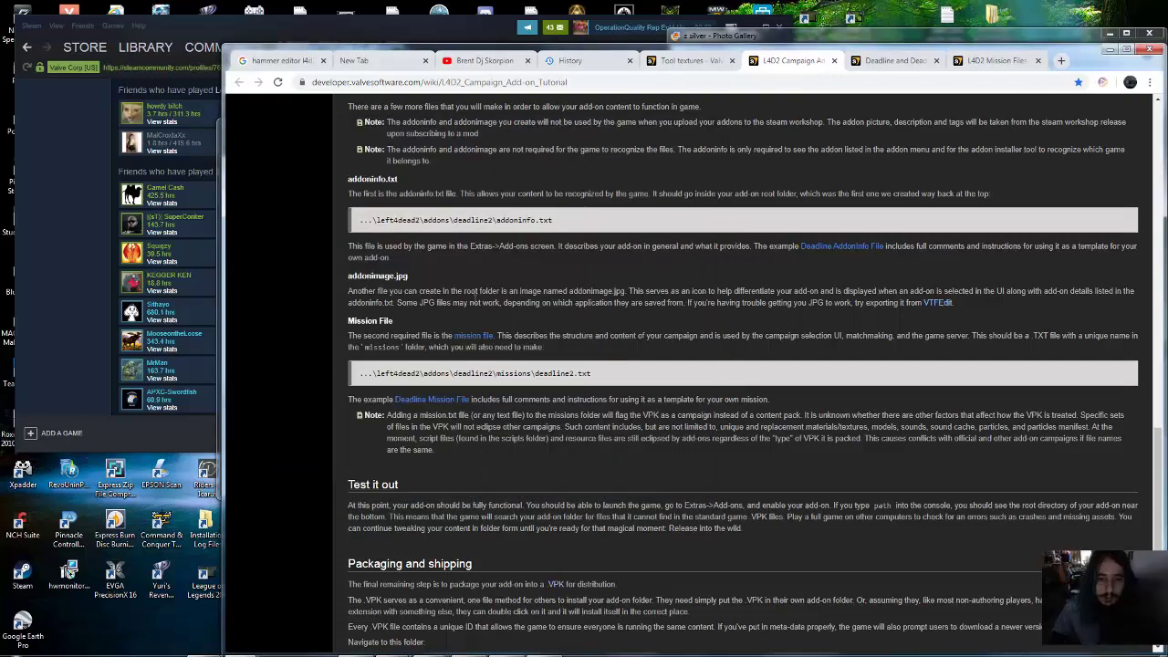
left_click(215, 233)
right_click(446, 250)
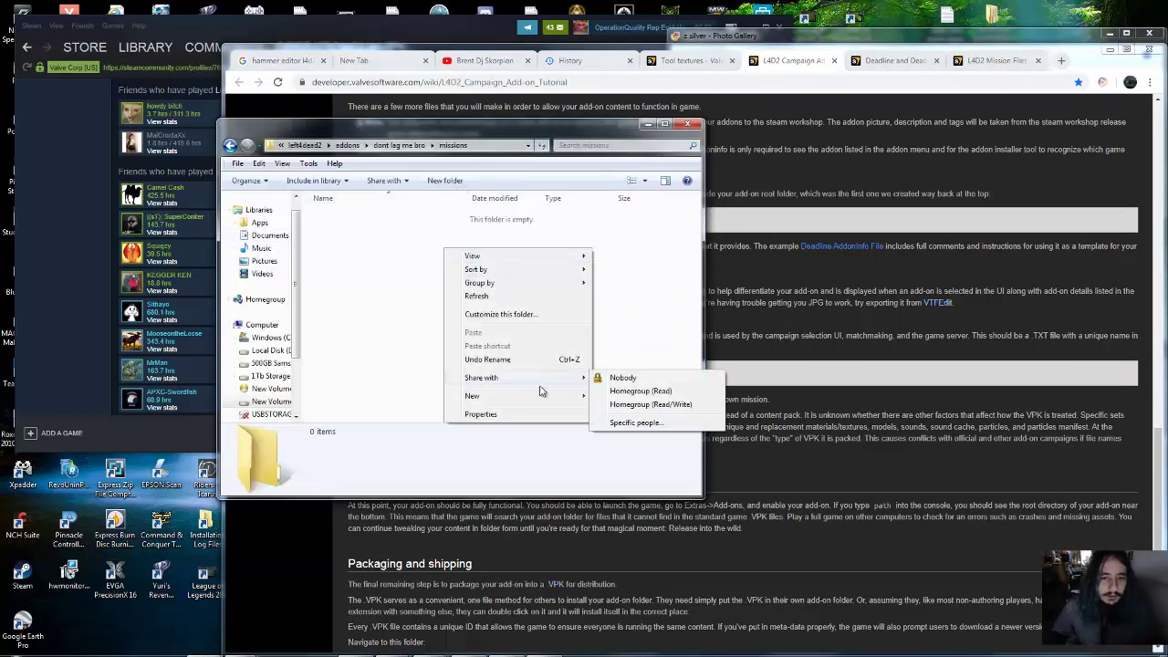
mouse_move(548, 395)
left_click(655, 558)
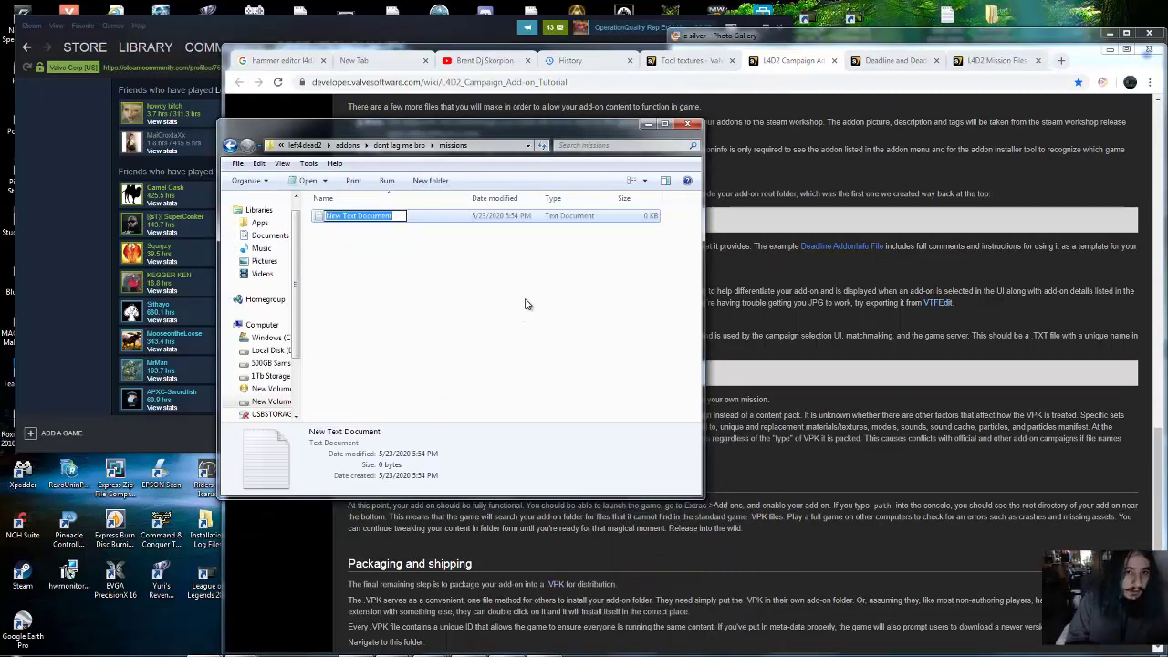
type("Dont")
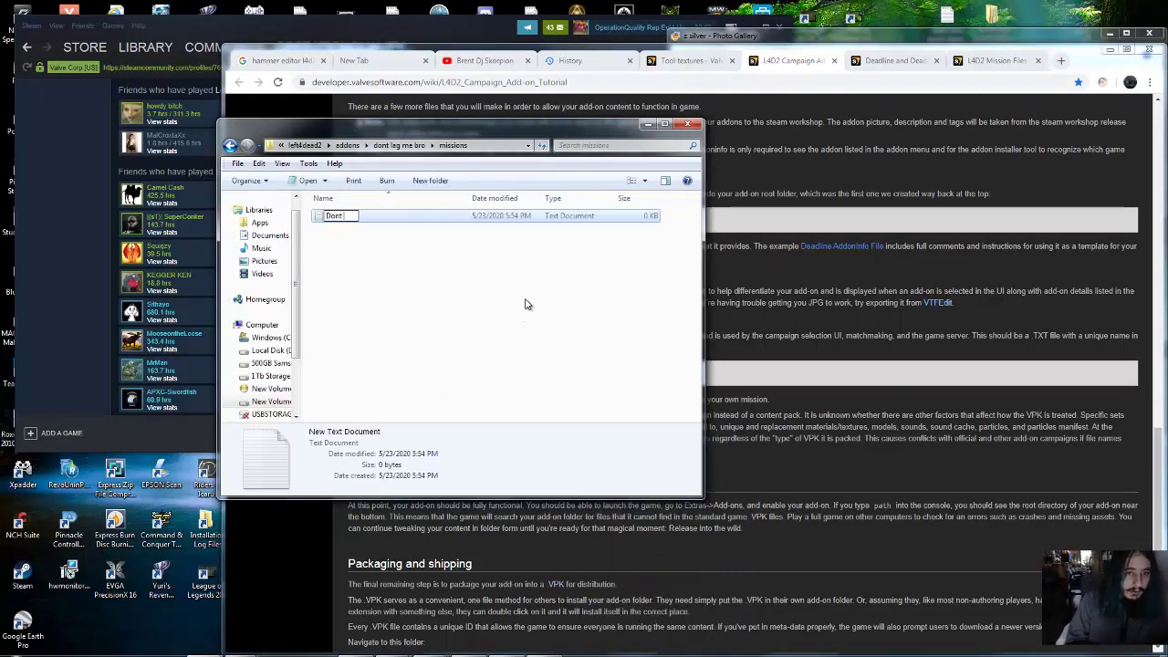
type(" Lag Me B")
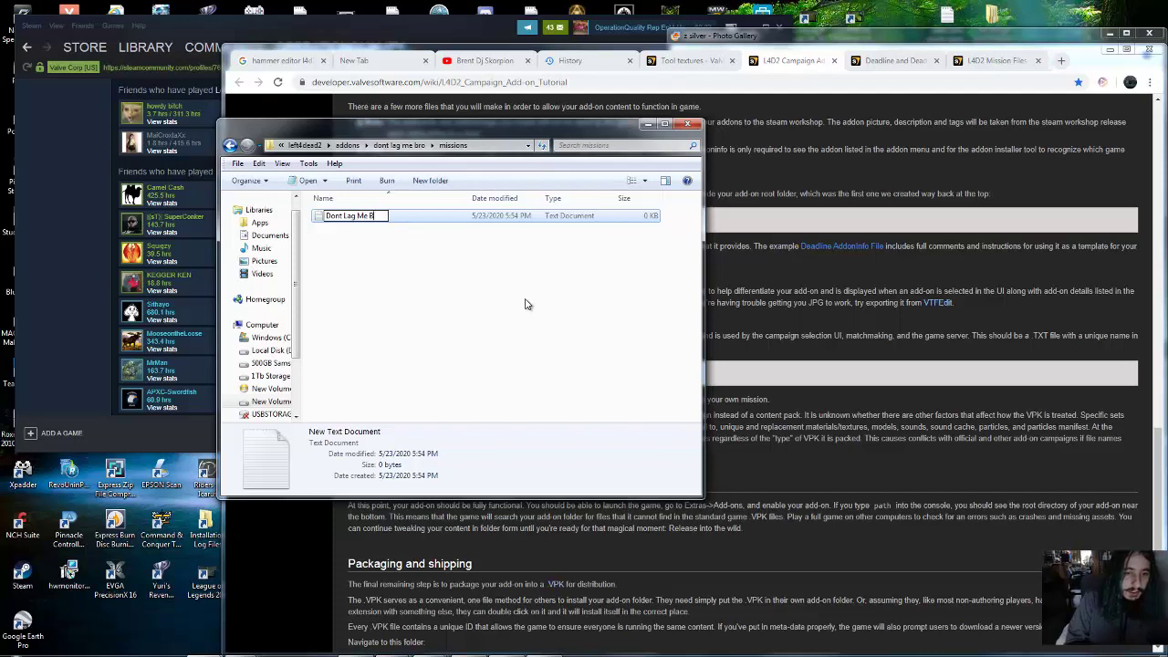
type("ro missio")
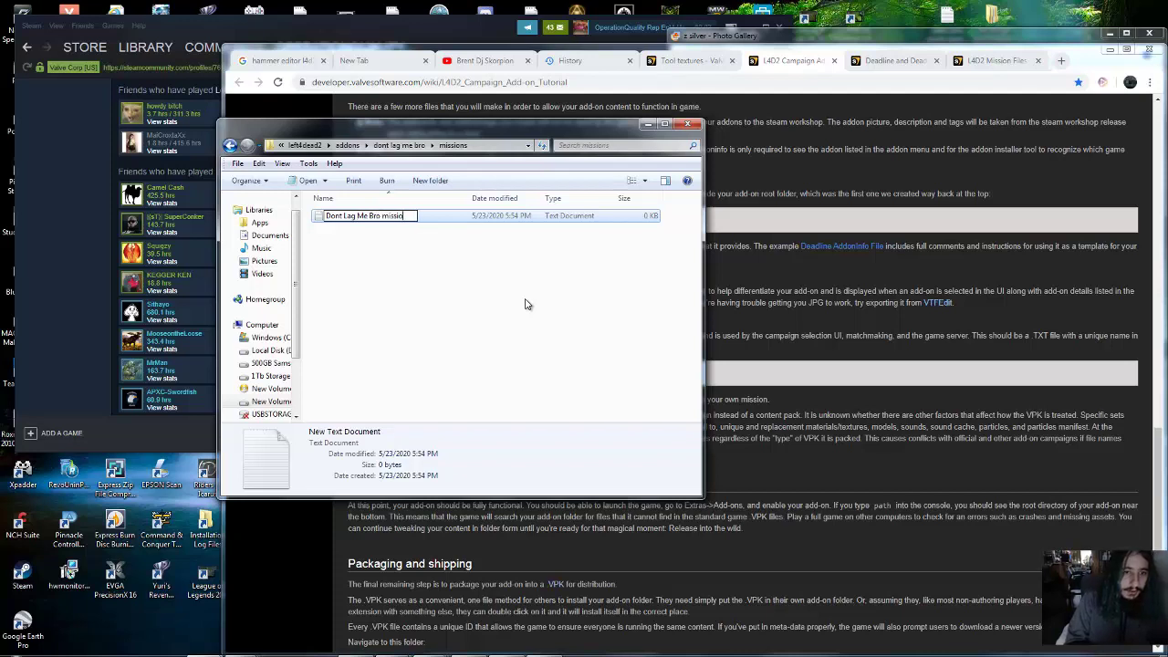
type("n")
key("Return")
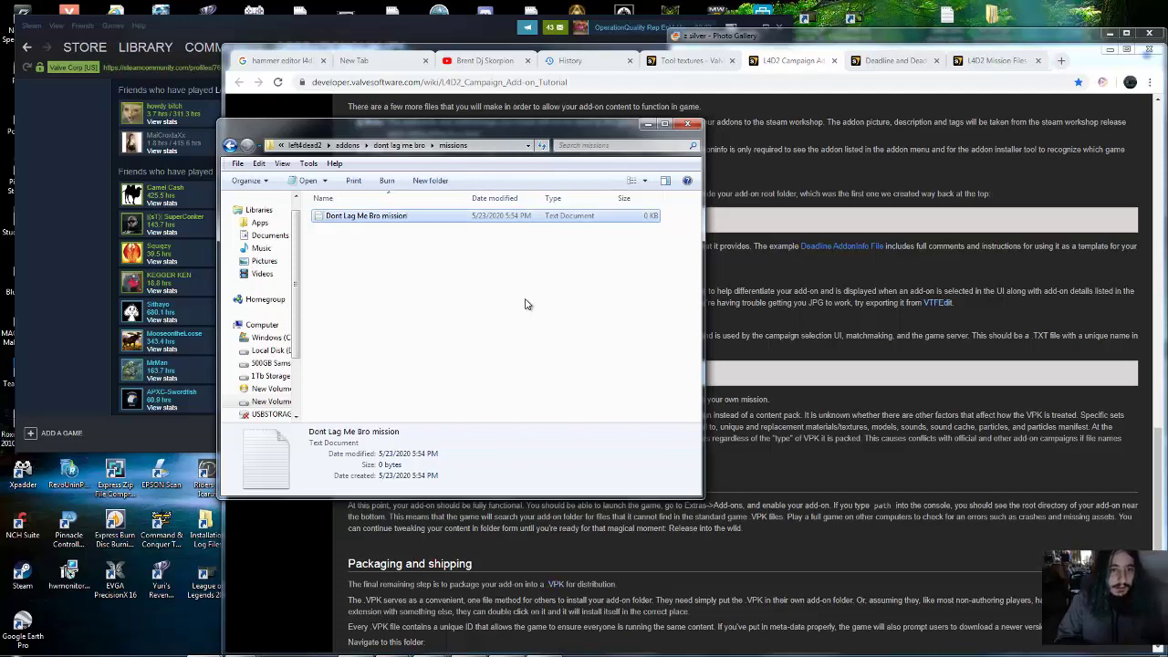
Paste the copied example mission script into the "Dont Lag Me Bro mission" text file and save it
double_click(410, 219)
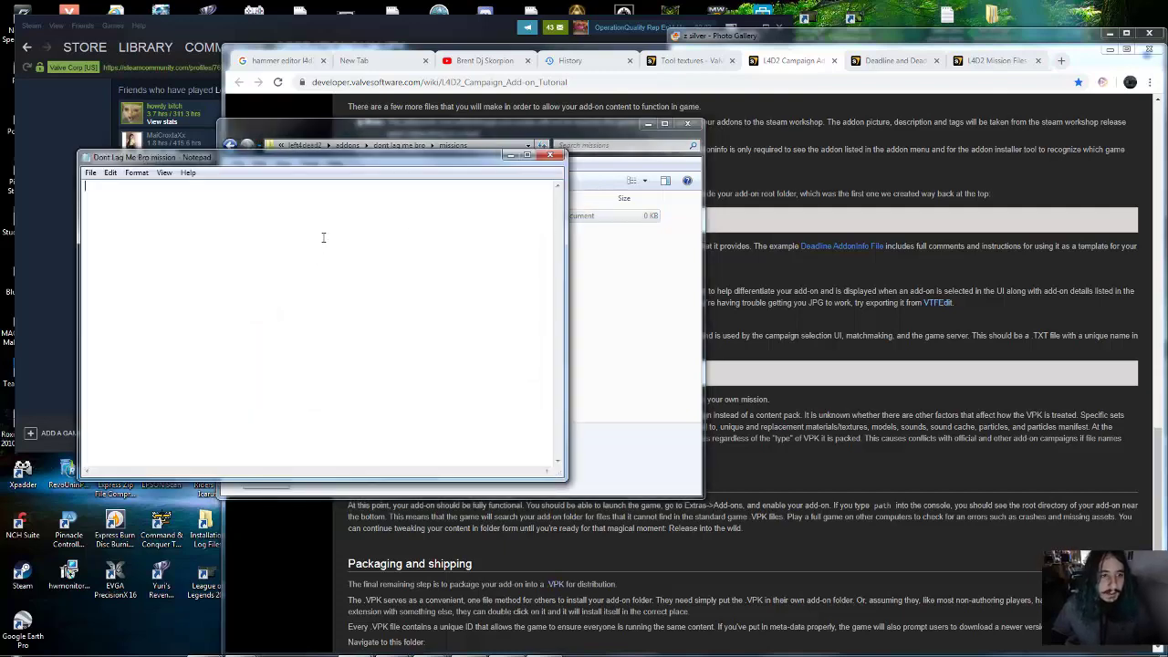
key("ctrl+v")
scroll(466, 303, "up", 10)
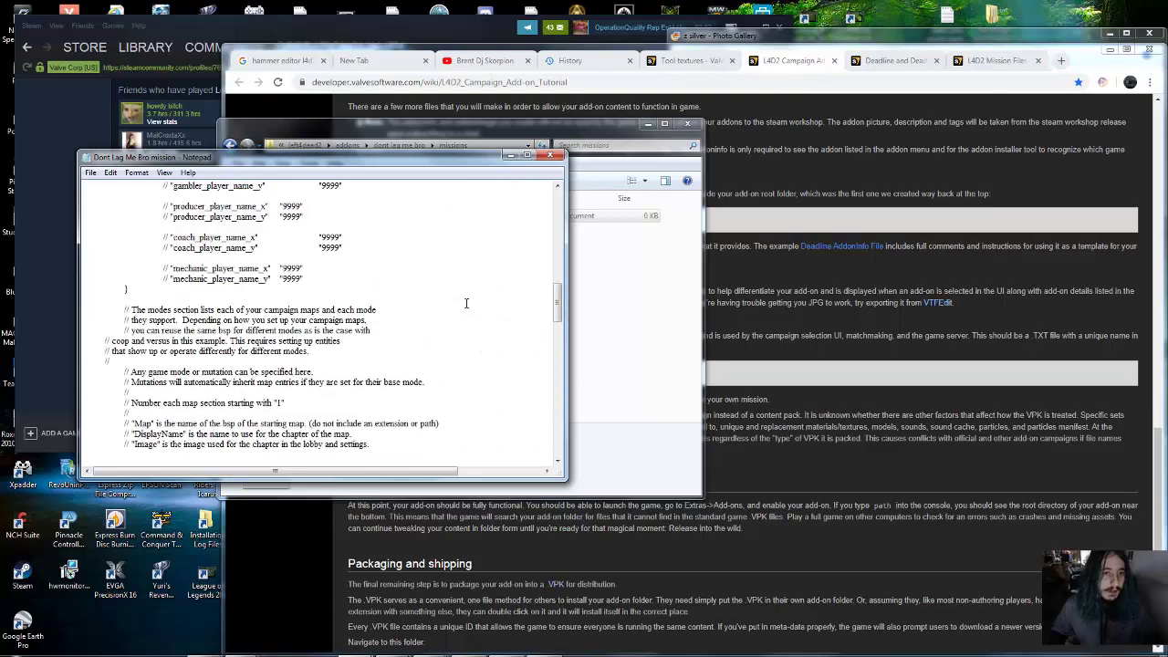
scroll(466, 303, "up", 15)
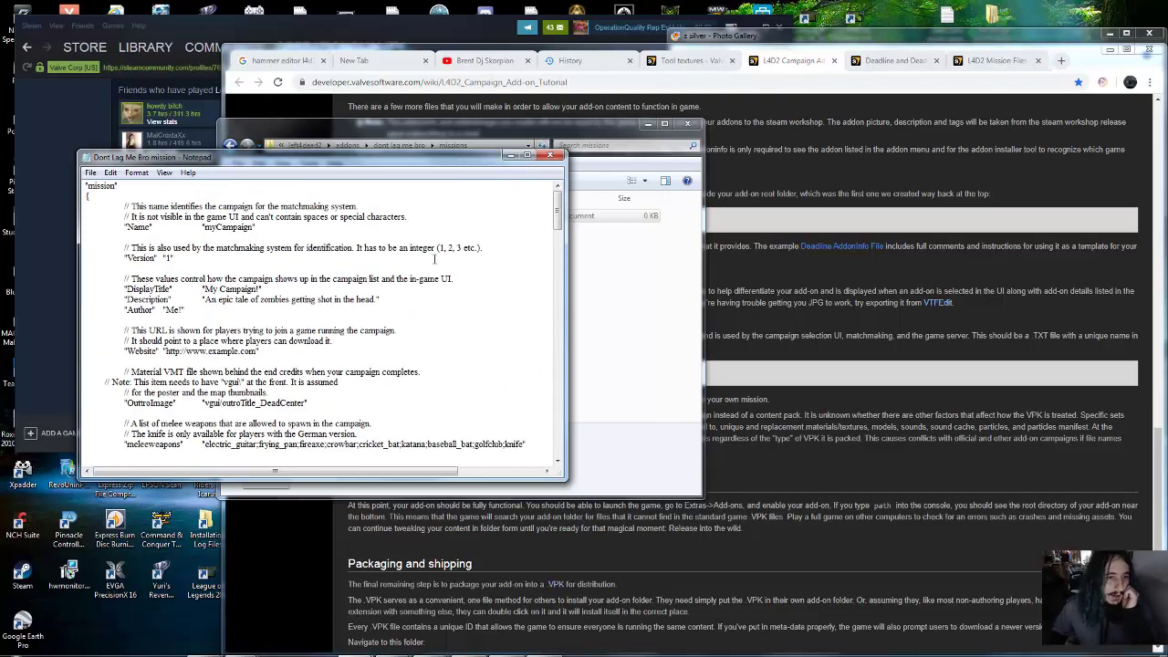
key("ctrl+s")
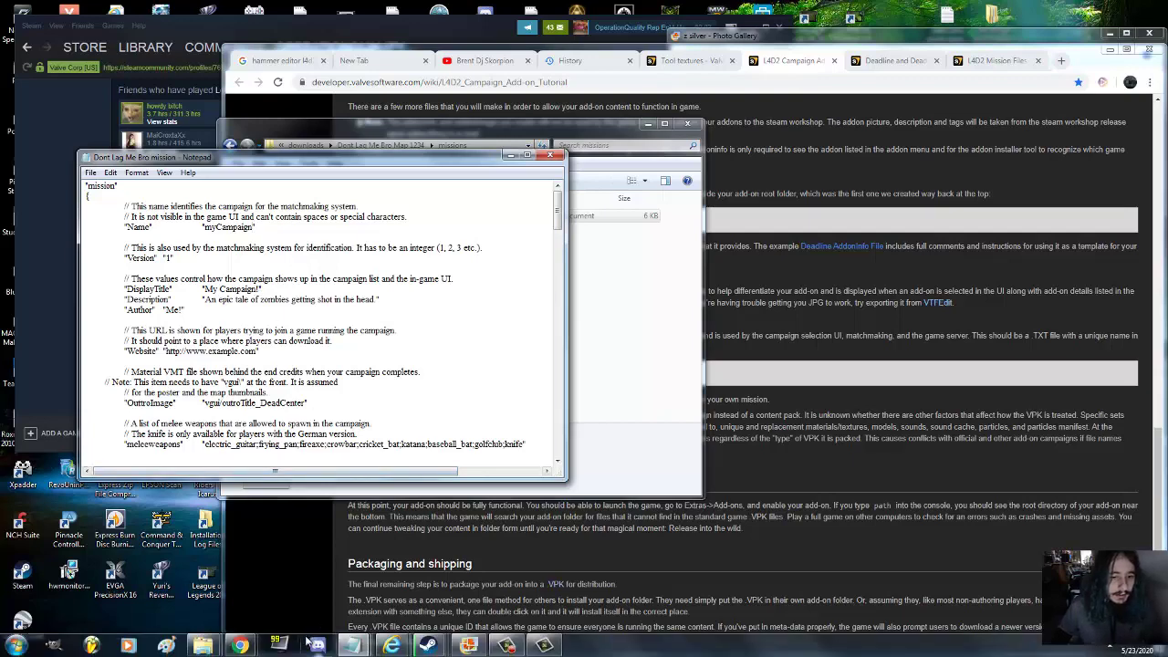
Bring up the existing "Dont Lag Me Bro Map" mission file and place it beside the new mission file for comparison
mouse_move(351, 645)
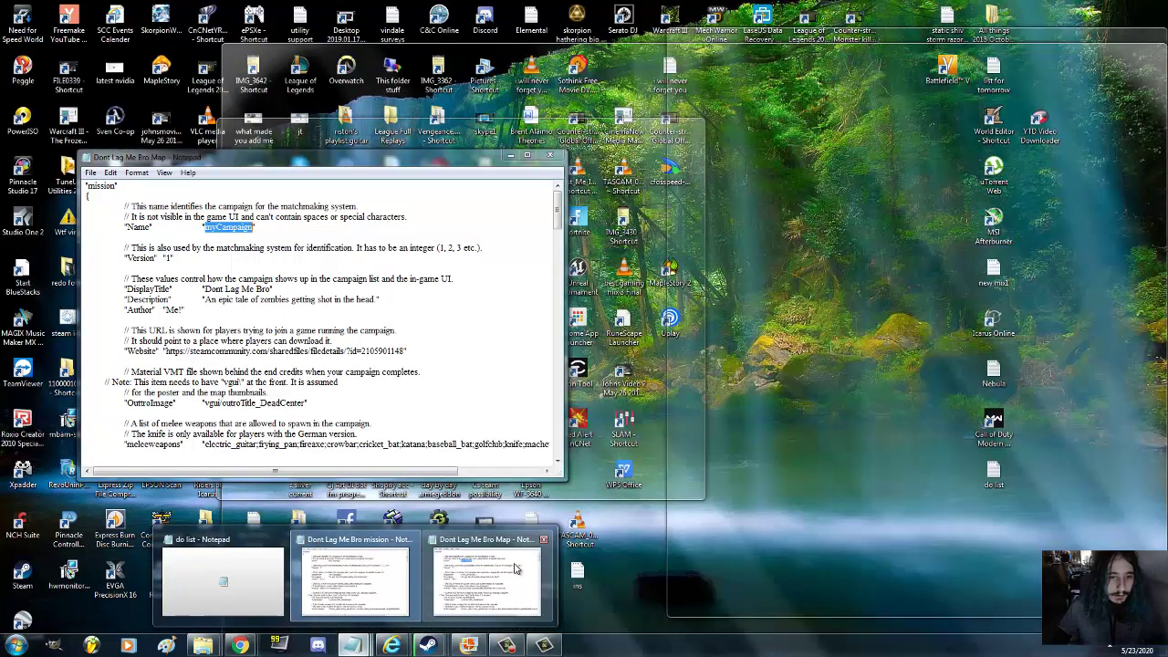
left_click(514, 568)
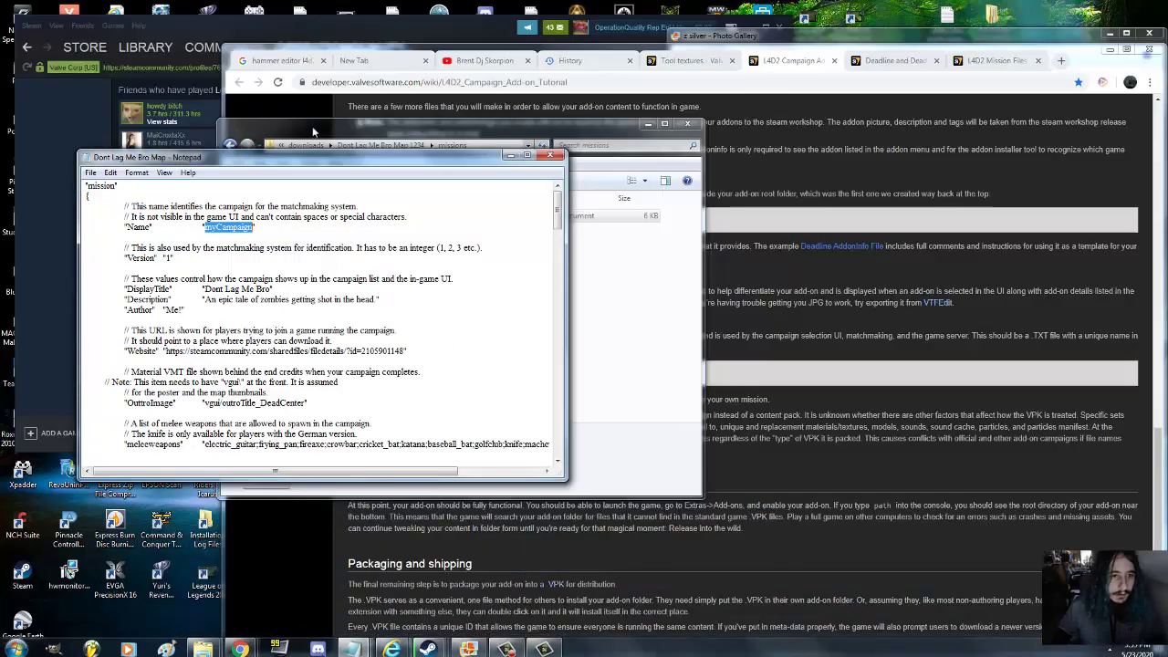
left_click_drag(304, 164, 825, 178)
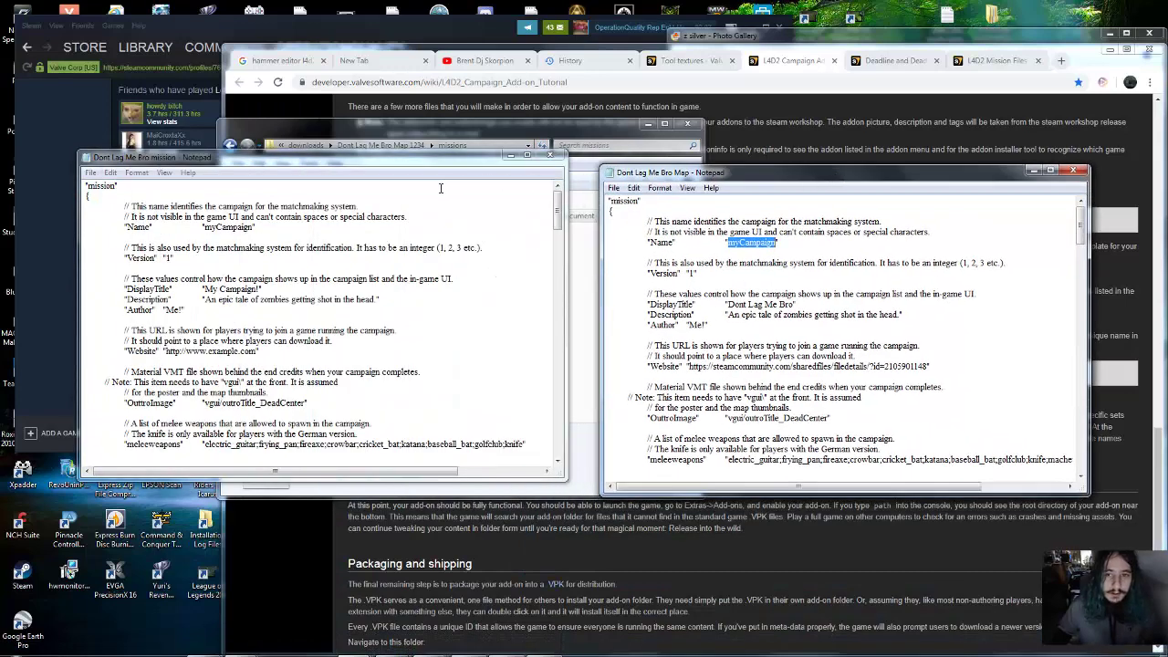
Replace the DisplayTitle value in the new mission file with "Dont Lag Me Bro"
left_click(270, 308)
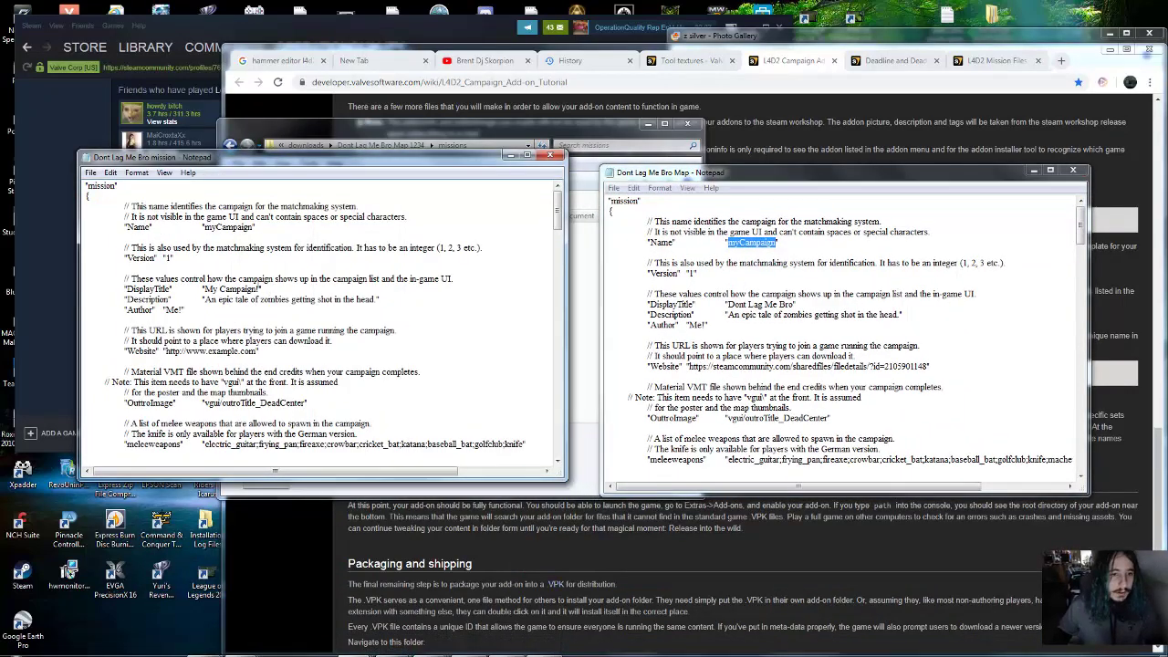
left_click_drag(270, 278, 202, 290)
left_click(259, 288)
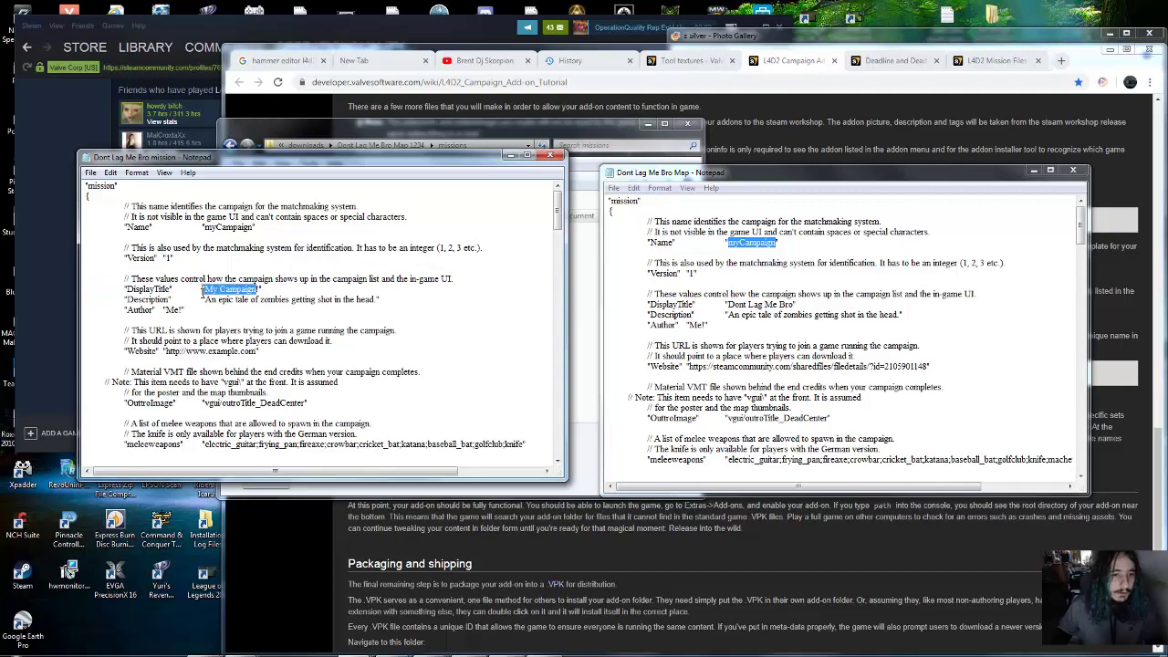
type("VB")
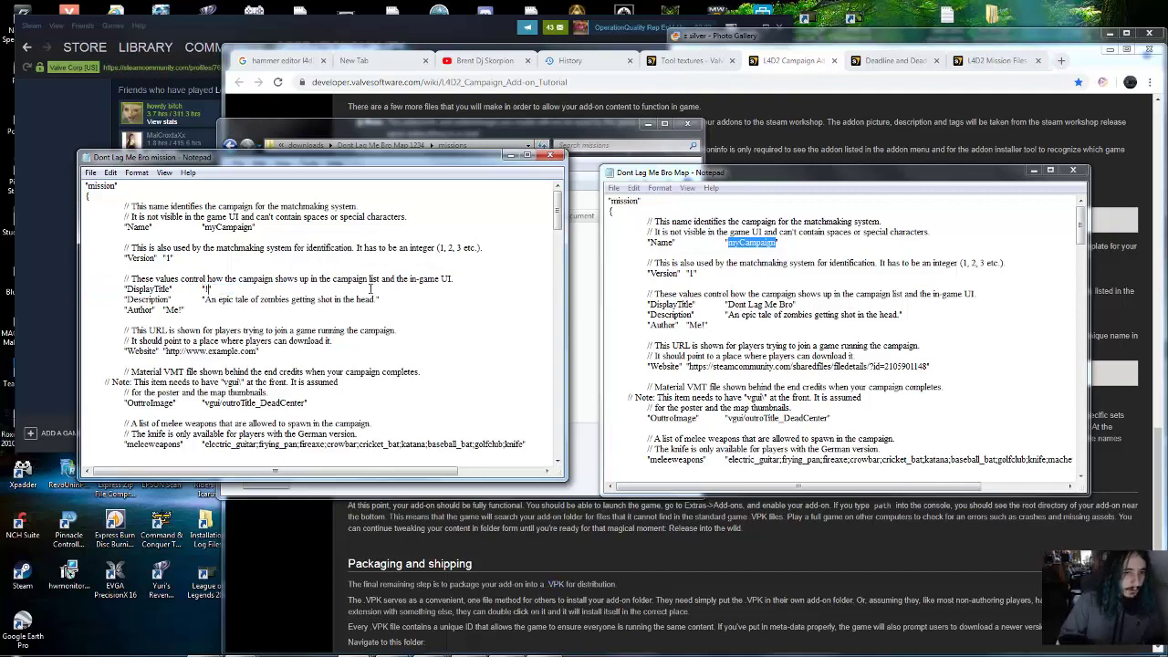
key("BackSpace")
key("BackSpace")
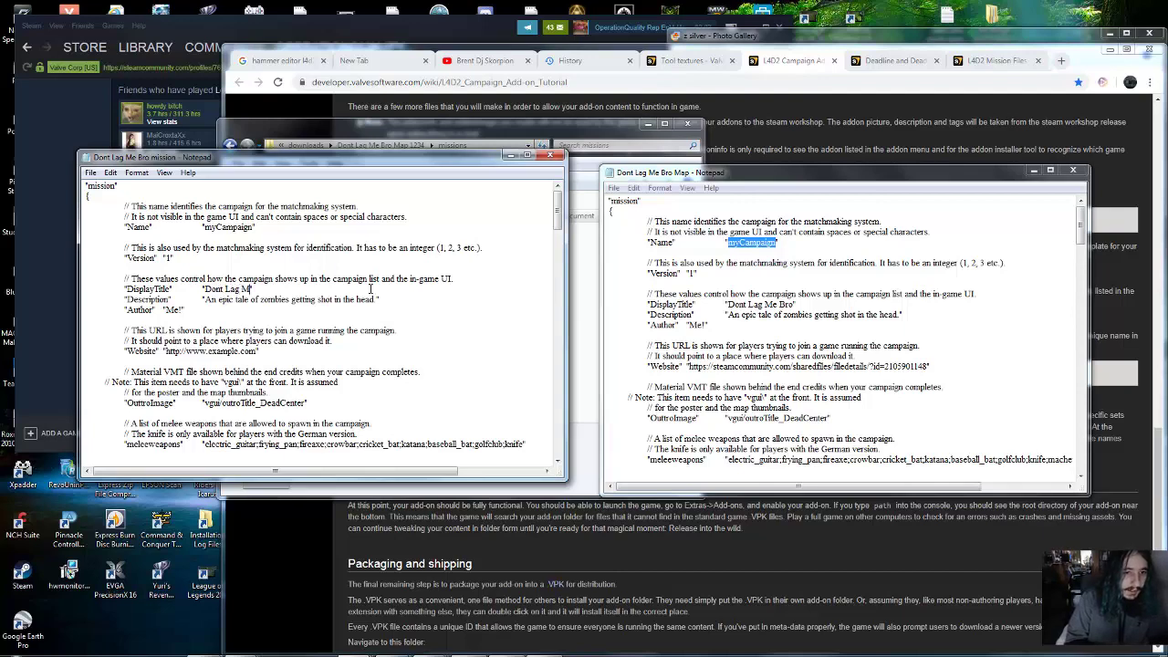
type("Dont Lag Me br")
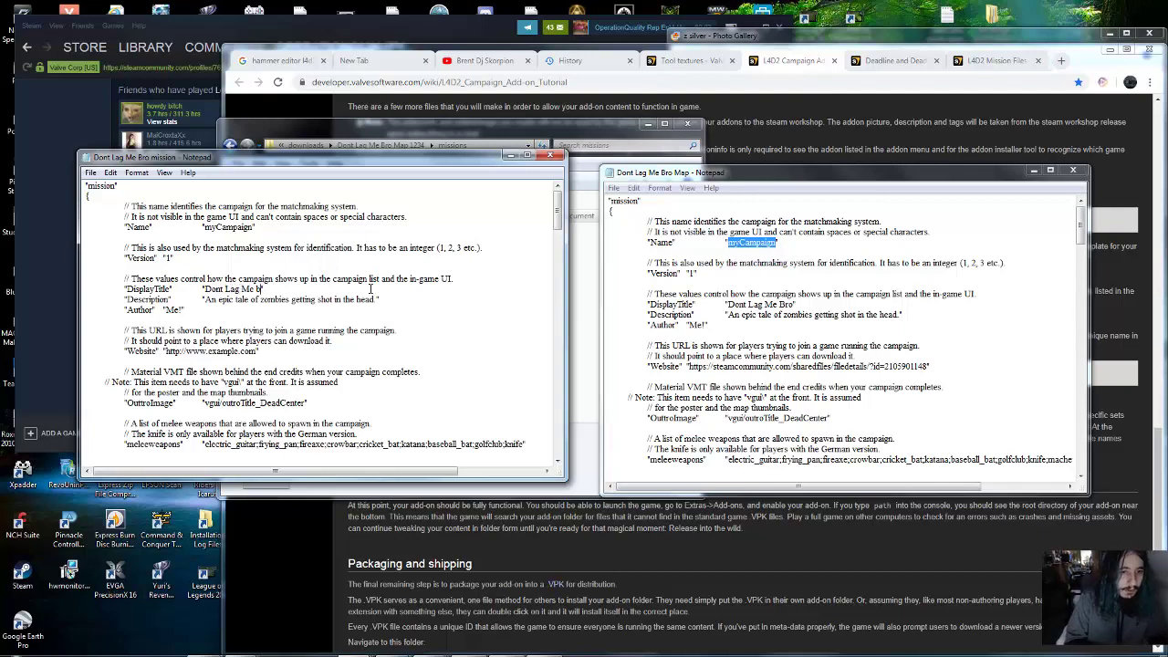
key("BackSpace")
type("Bro")
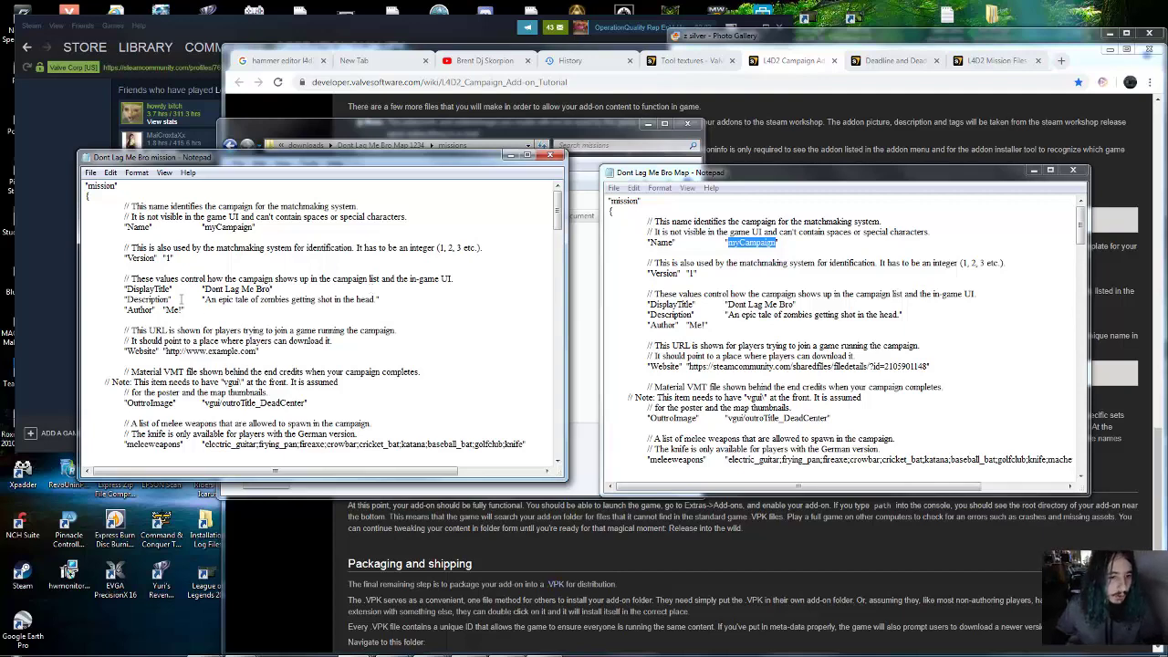
Add "machete" after "knife;" in the new mission file's meleeweapons list and return to the start of the script
scroll(317, 361, "down", 4)
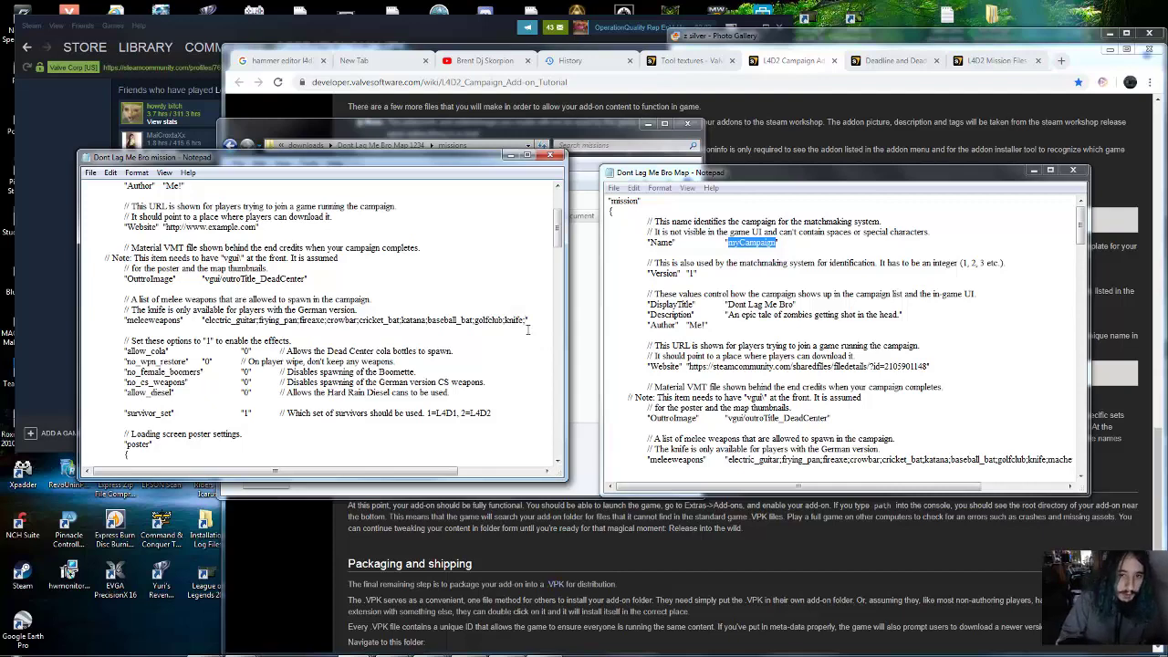
type("ete")
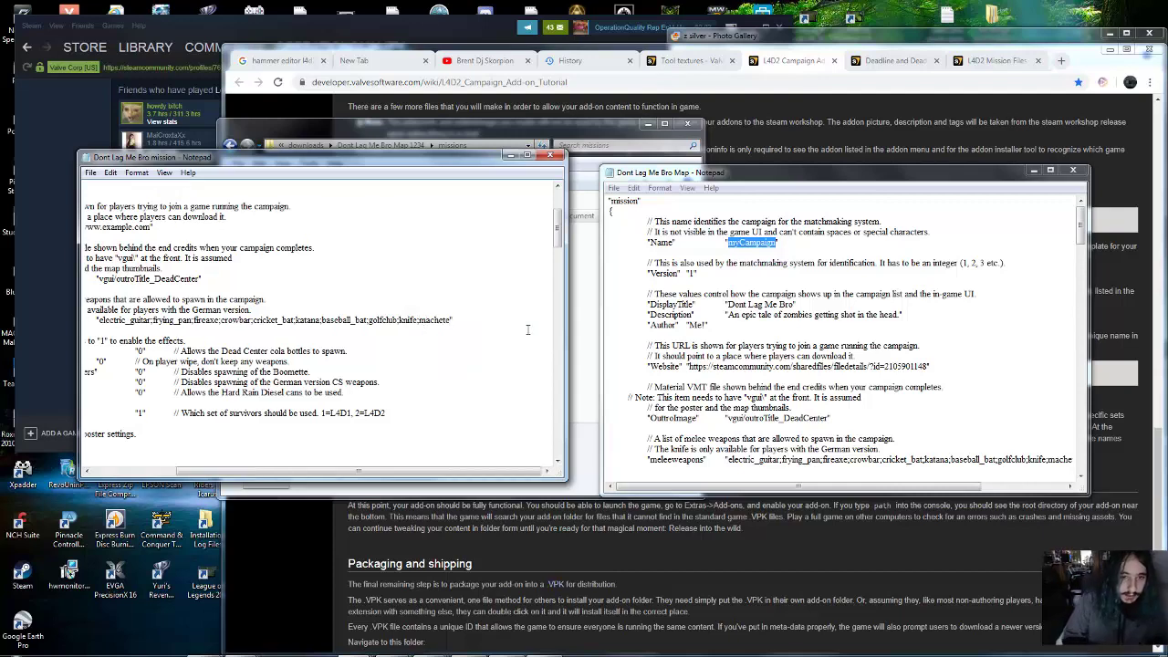
key("Up")
key("Up")
key("Up")
key("Up")
key("Up")
key("Up")
key("Up")
key("Up")
key("Up")
key("Up")
key("Up")
key("Up")
key("Up")
key("Up")
key("Up")
key("Up")
key("Up")
key("Up")
key("Up")
key("Up")
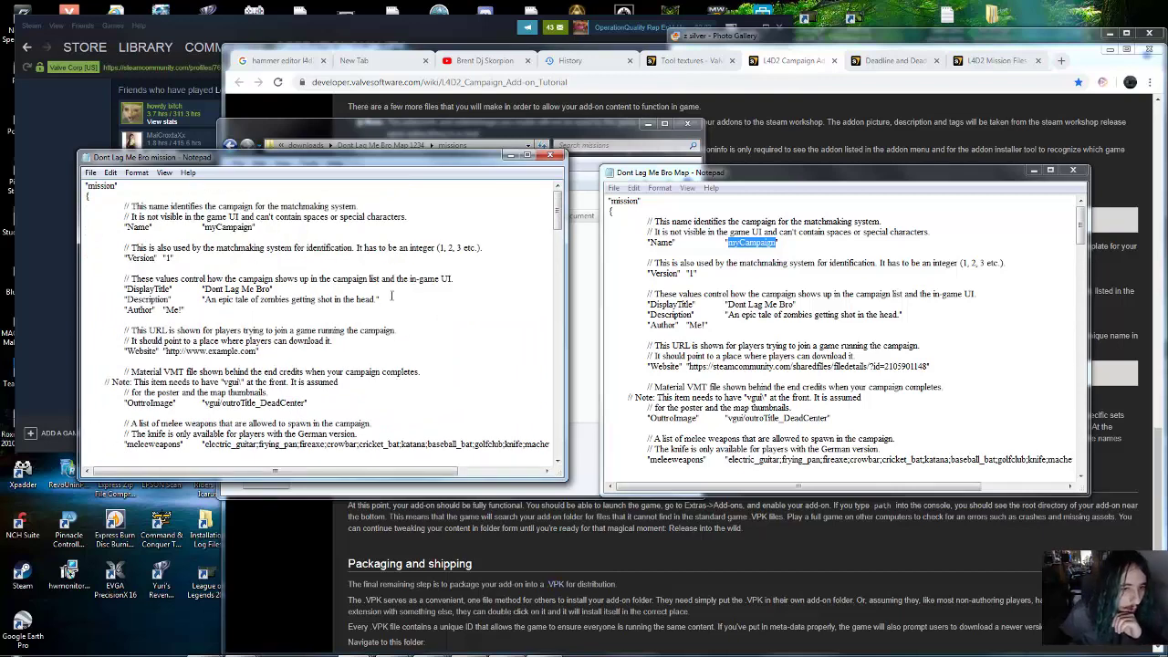
Minimize the new mission file and close the "Dont Lag Me Bro Map" reference file
scroll(310, 319, "down", 1)
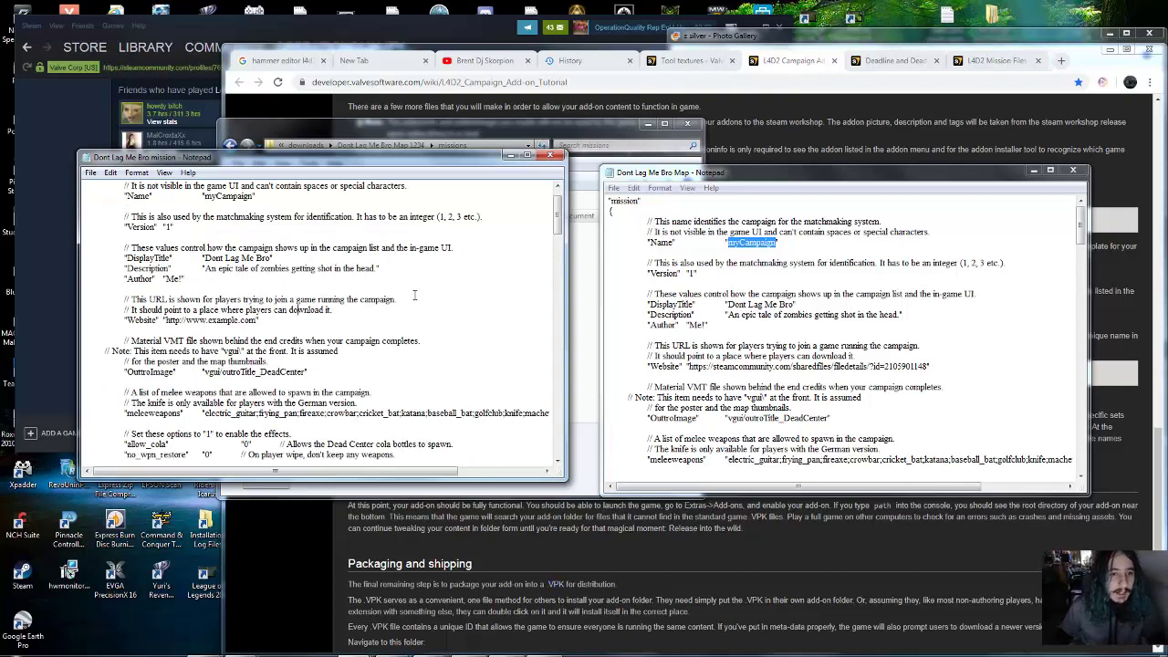
left_click(512, 156)
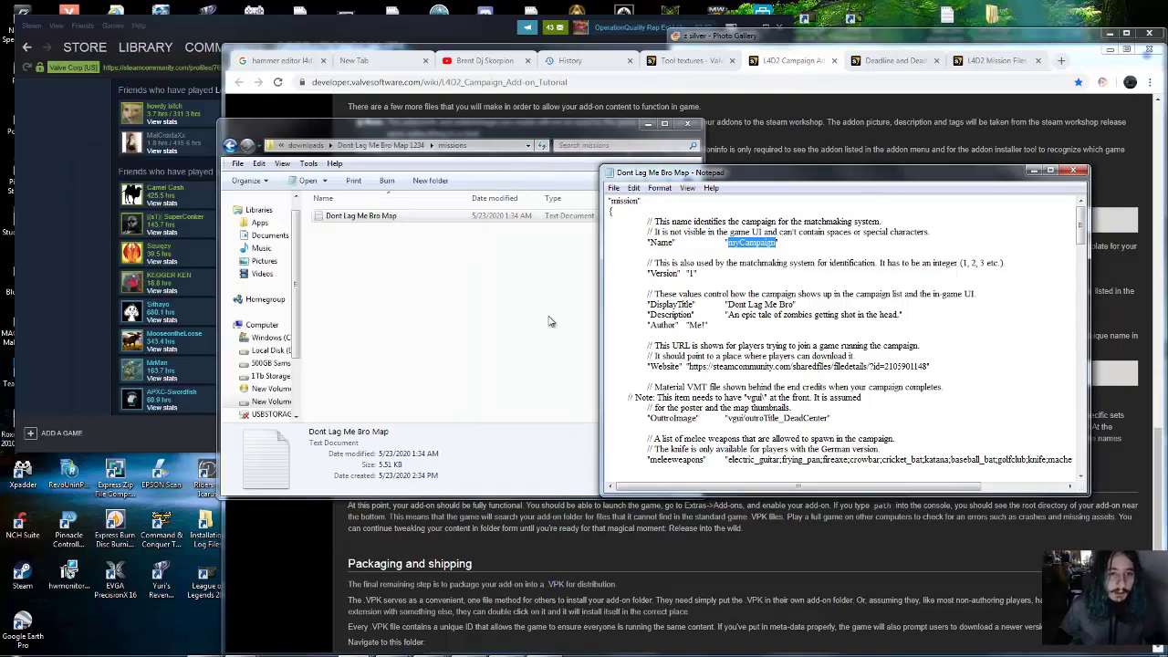
left_click(1077, 170)
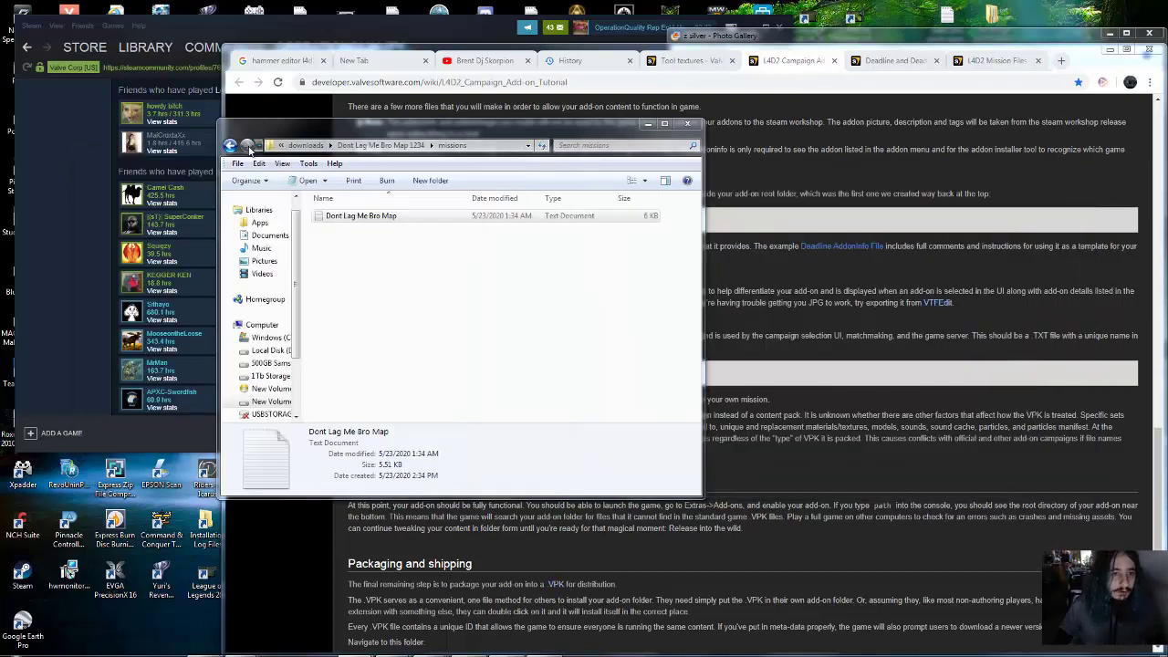
Review the finished addoninfo file and the maps folder in "Dont Lag Me Bro Map 1234", and return to the downloads folder
left_click(231, 146)
double_click(368, 244)
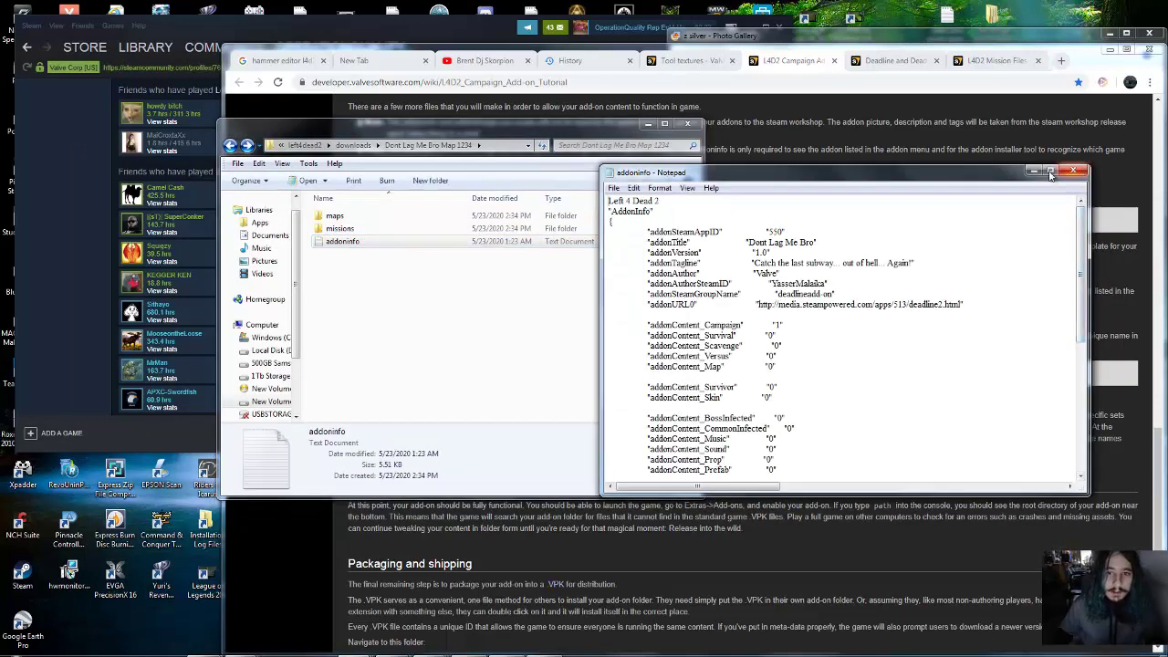
left_click_drag(654, 212, 609, 199)
left_click(694, 215)
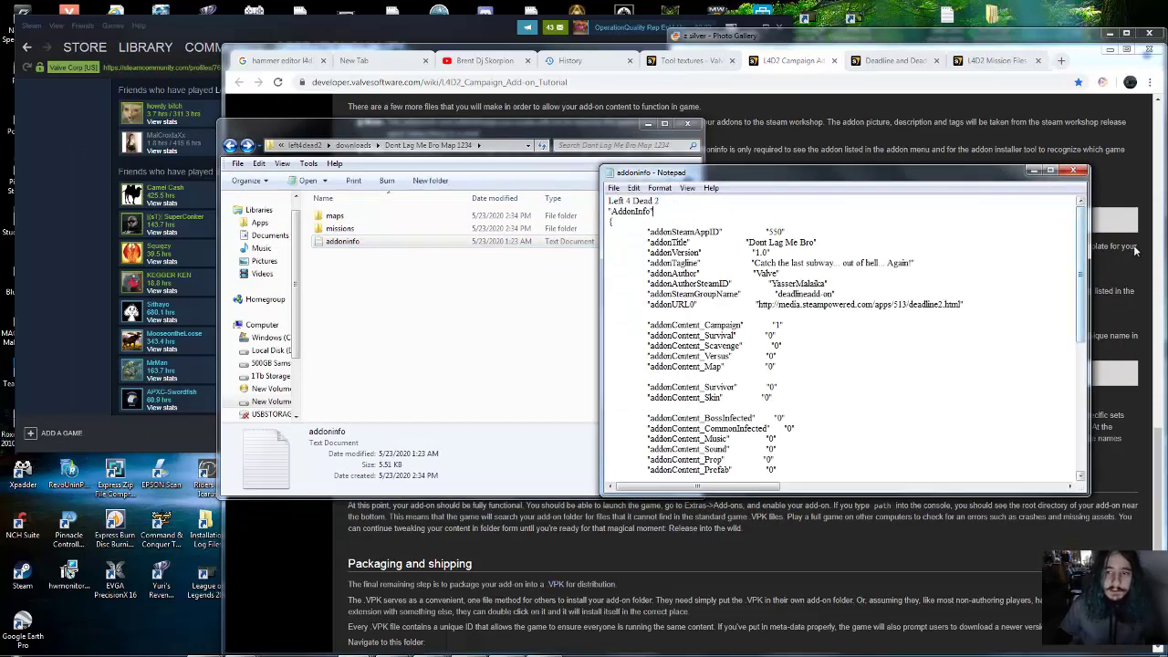
left_click_drag(1081, 241, 1095, 198)
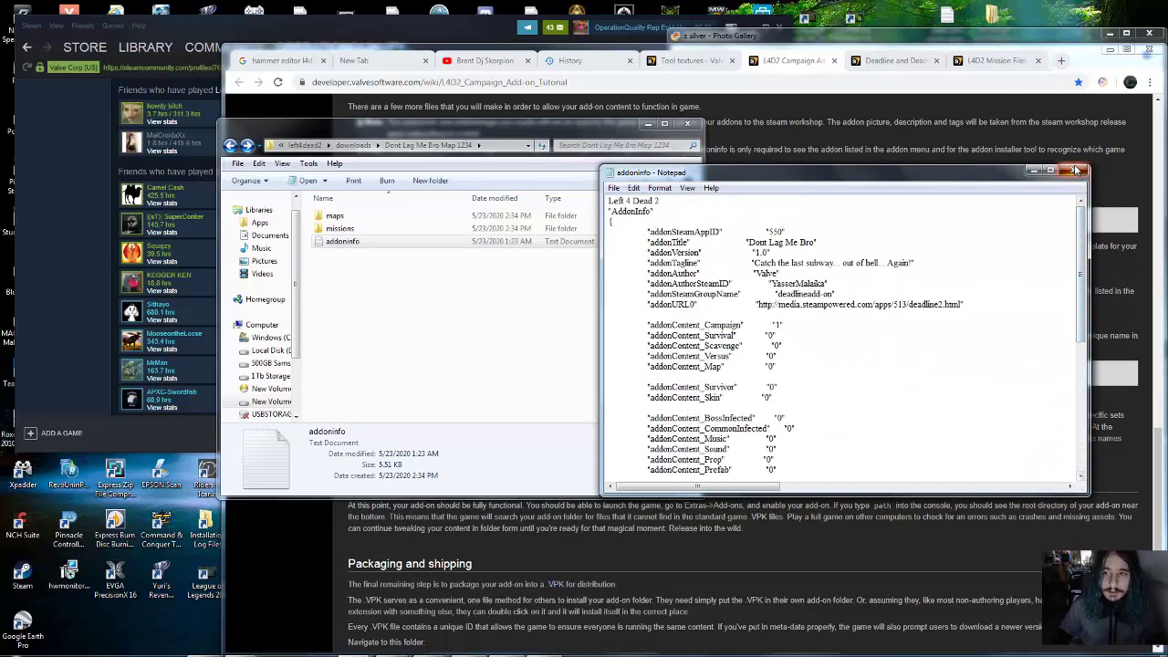
left_click(1077, 171)
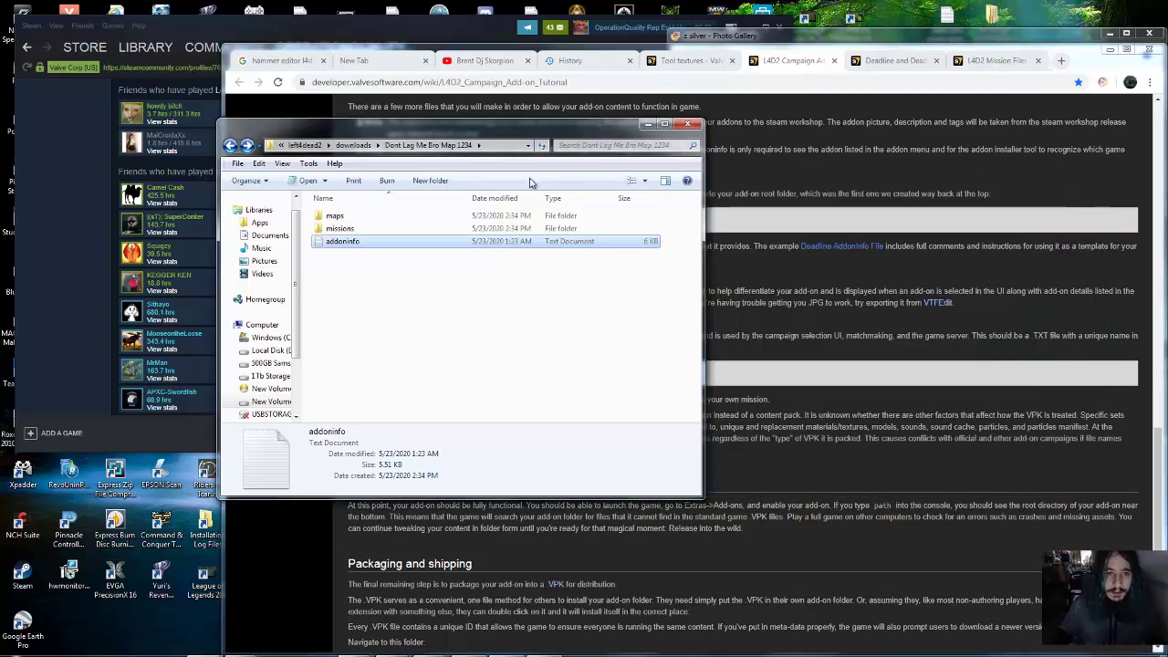
double_click(335, 216)
left_click(230, 146)
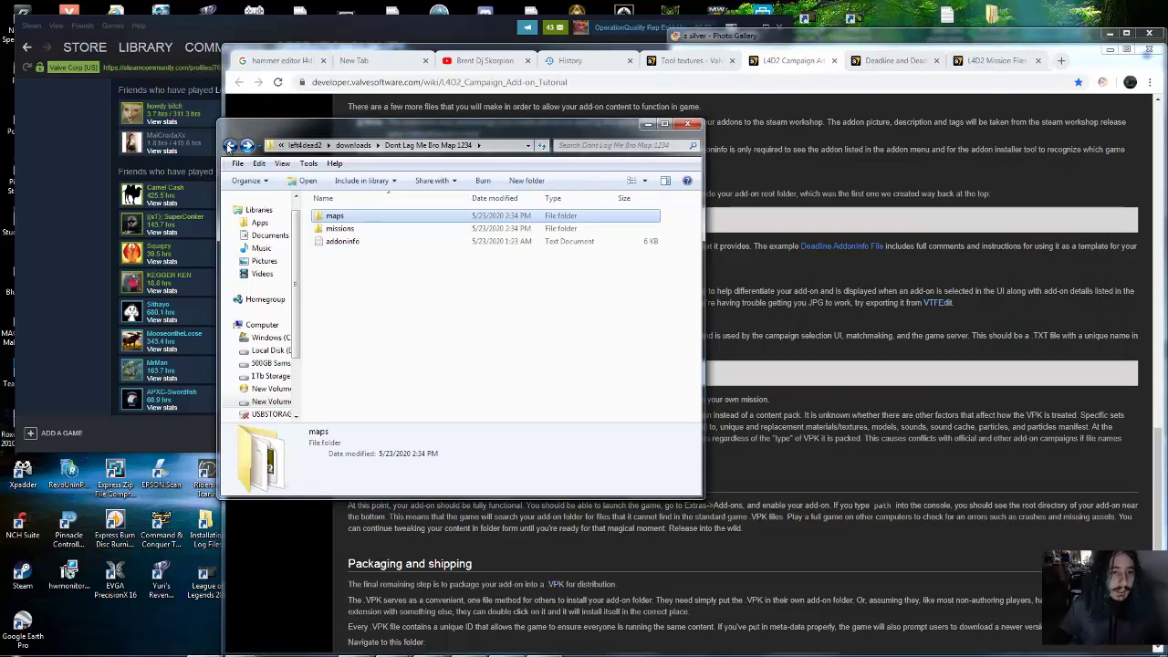
left_click(230, 146)
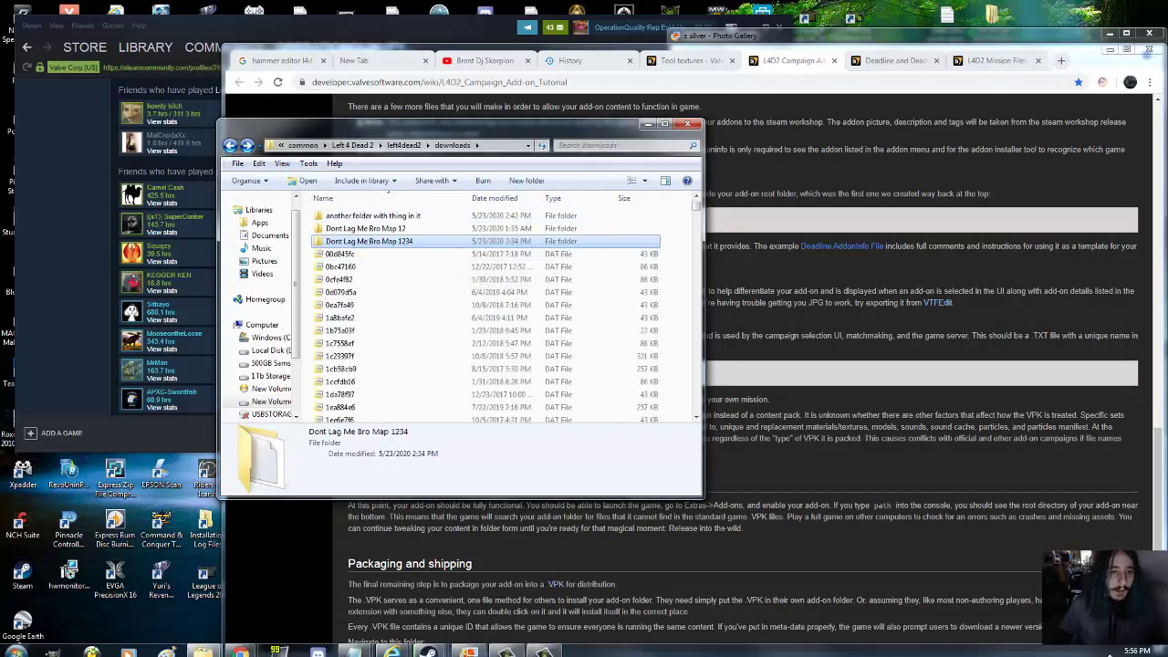
Bring up the second Explorer window showing the Left 4 Dead 2 bin folder beside the downloads folder
mouse_move(204, 644)
left_click(269, 579)
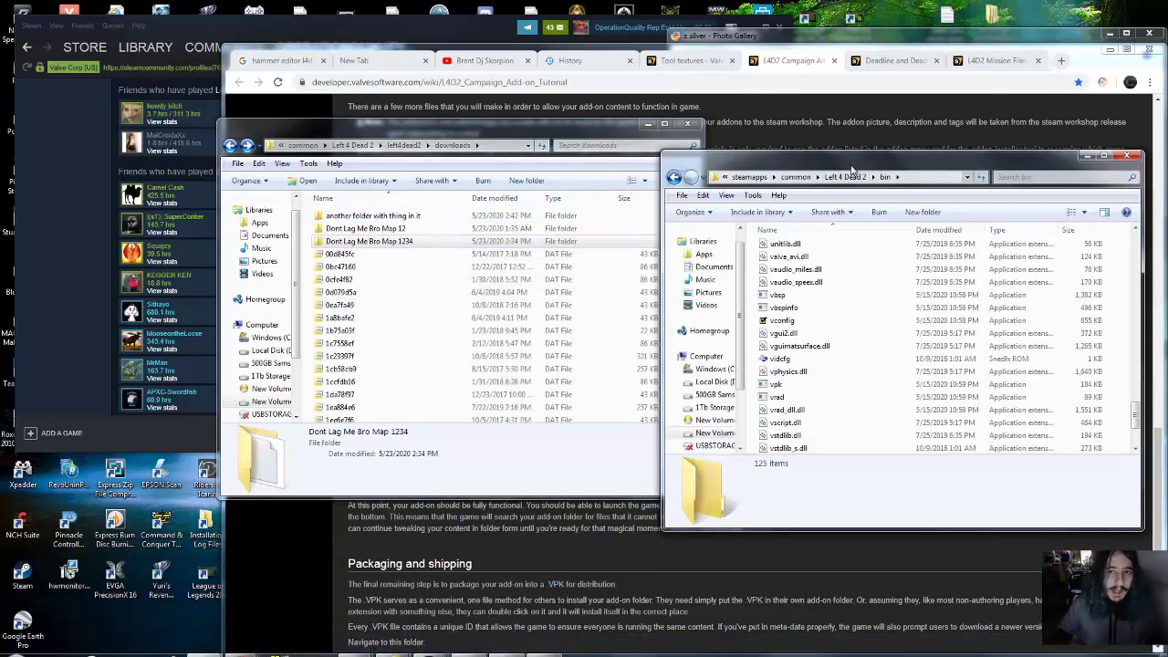
Locate and select the vpk application in the Left 4 Dead 2 bin folder
left_click(868, 164)
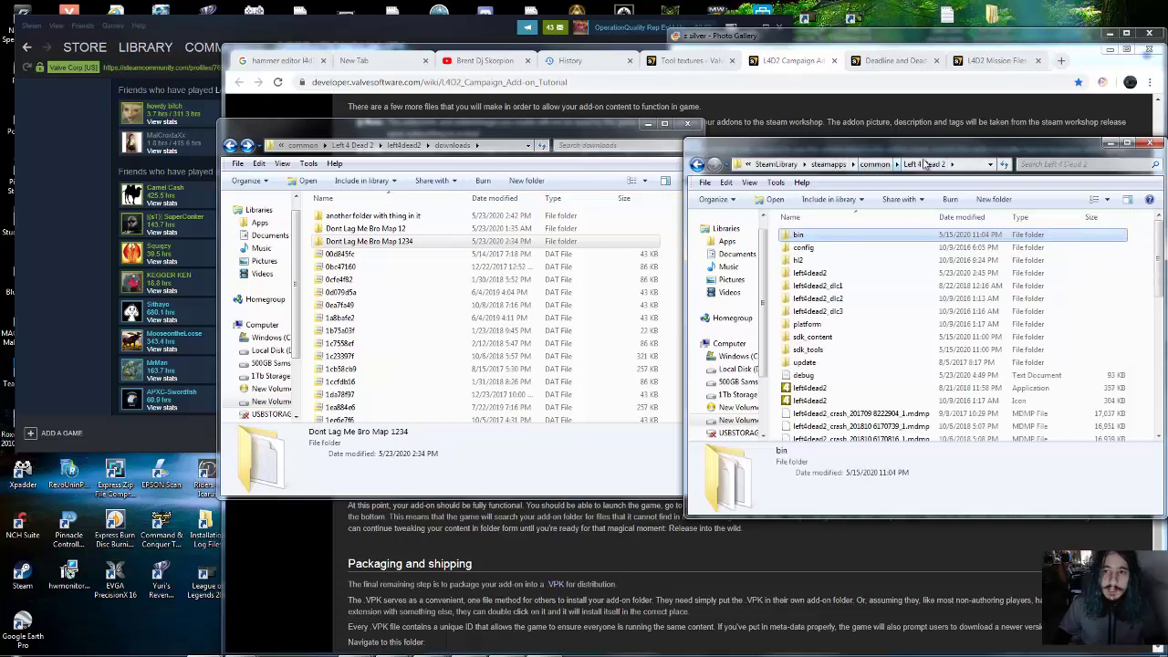
double_click(819, 238)
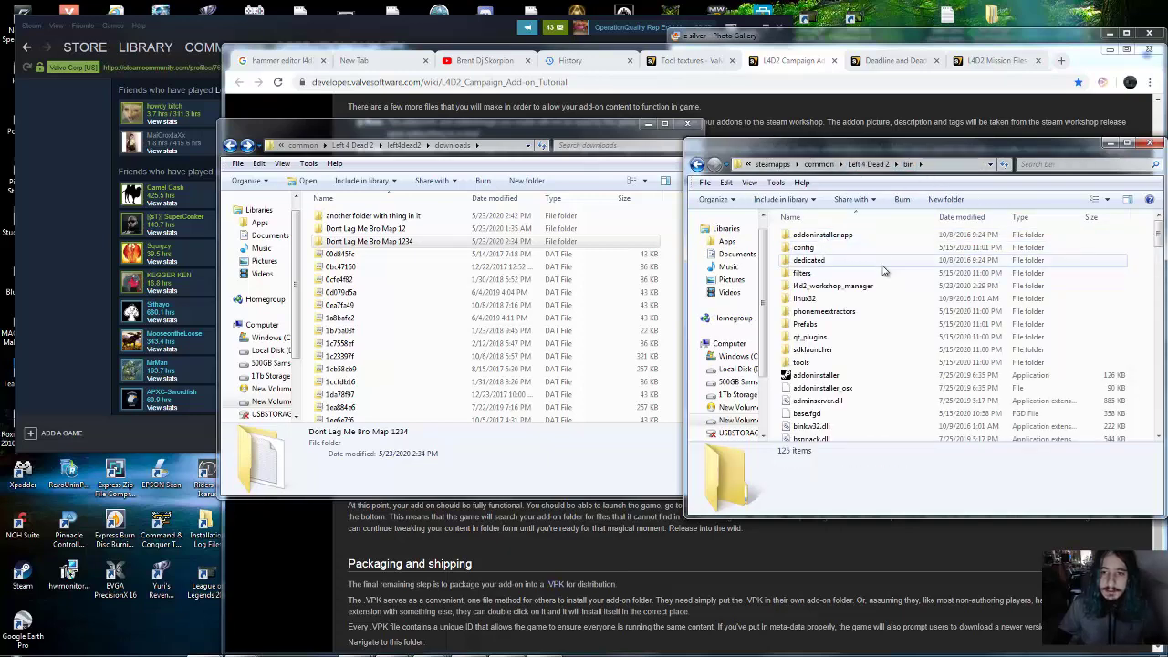
scroll(876, 264, "down", 3)
scroll(857, 264, "down", 10)
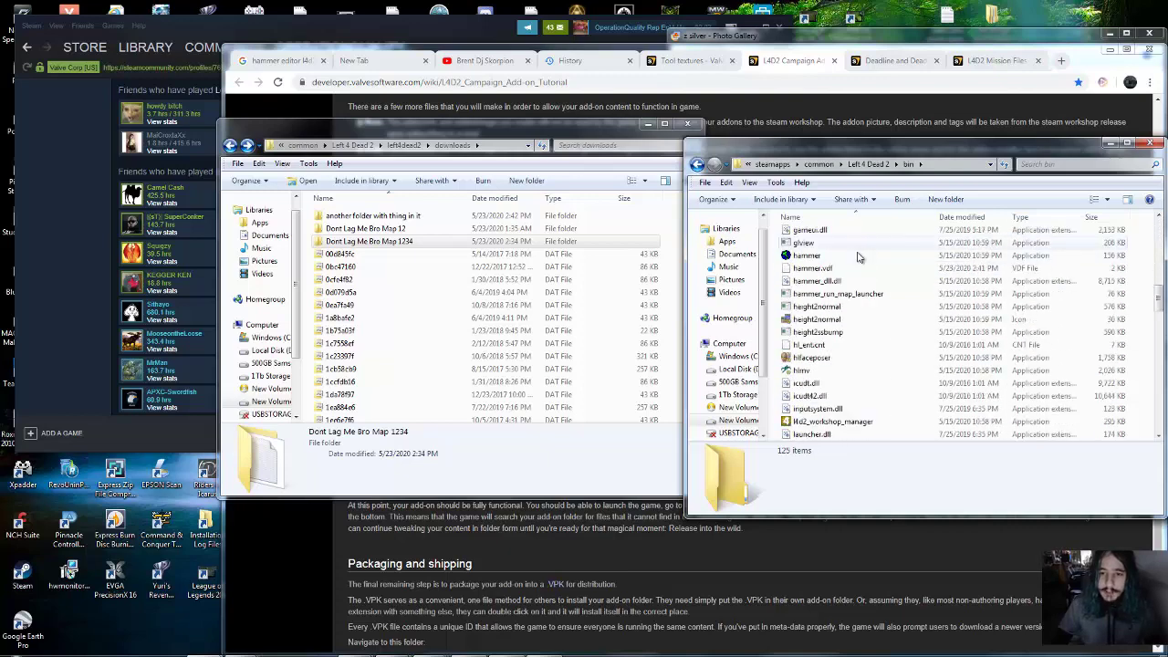
scroll(848, 268, "down", 10)
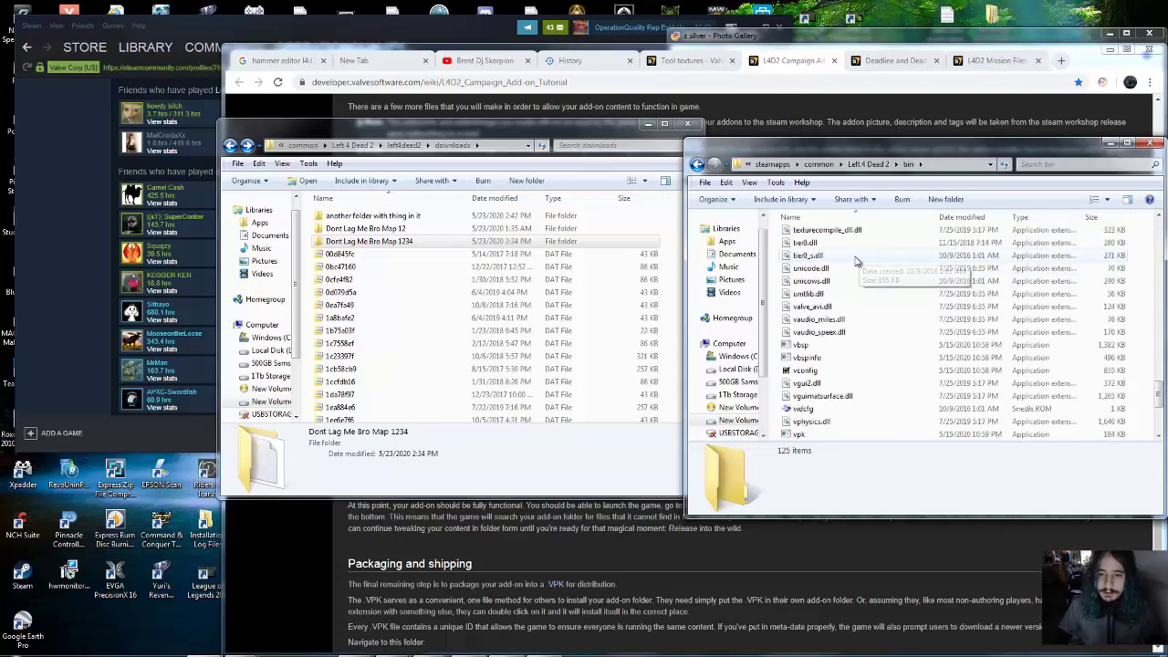
scroll(839, 278, "up", 1)
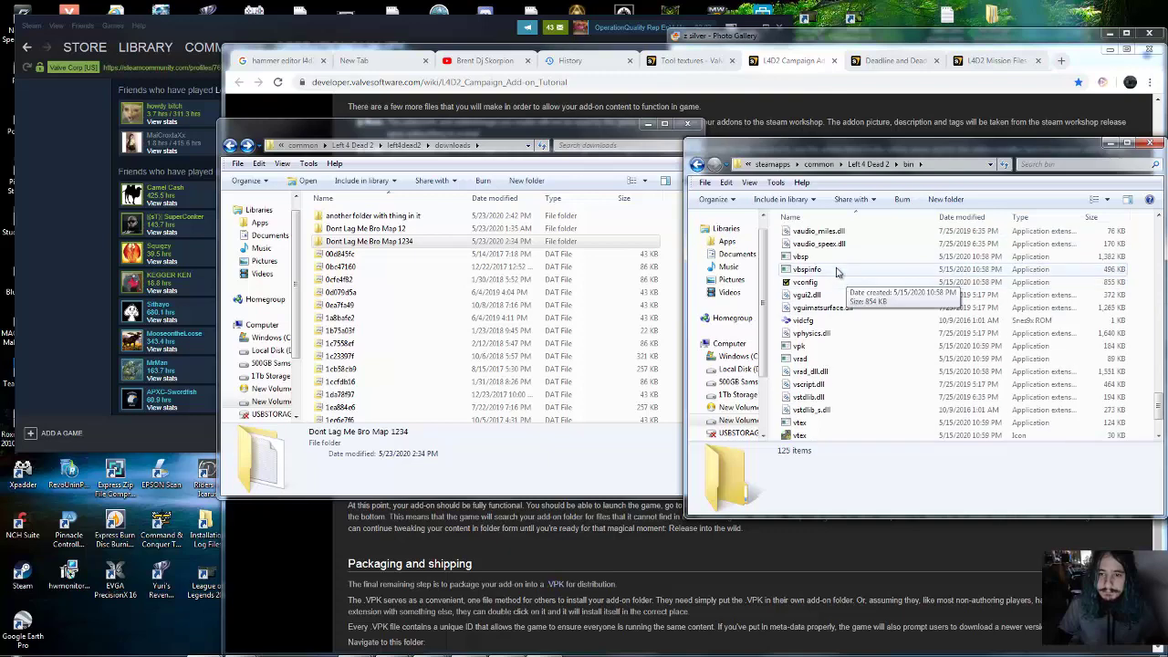
scroll(841, 274, "up", 1)
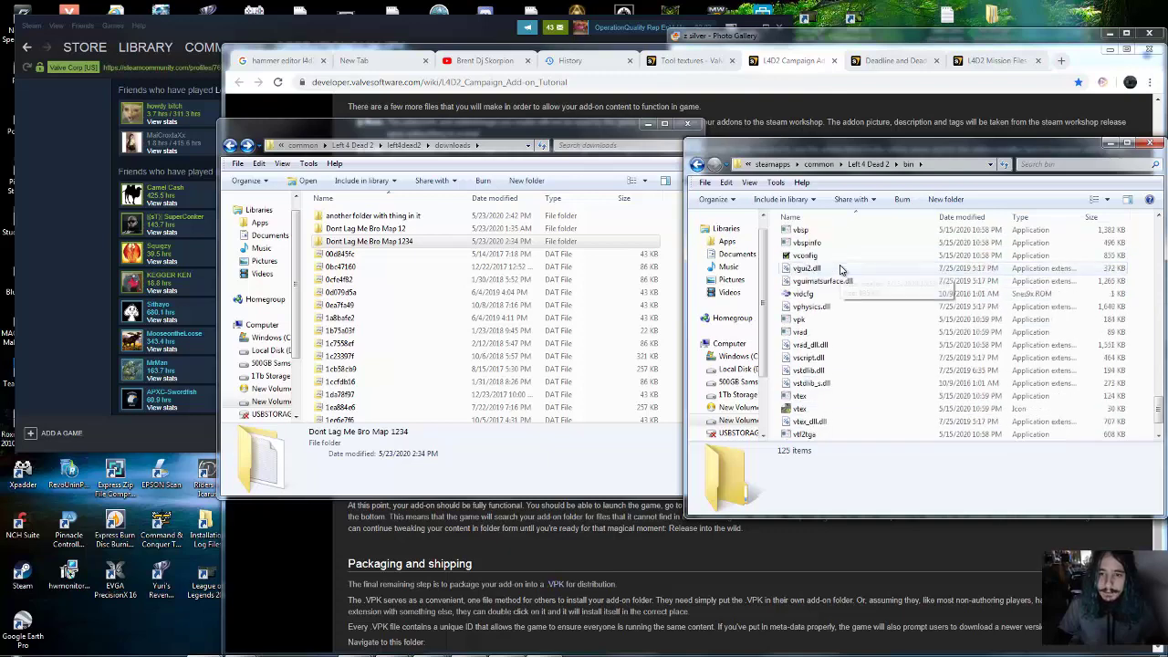
scroll(844, 281, "down", 1)
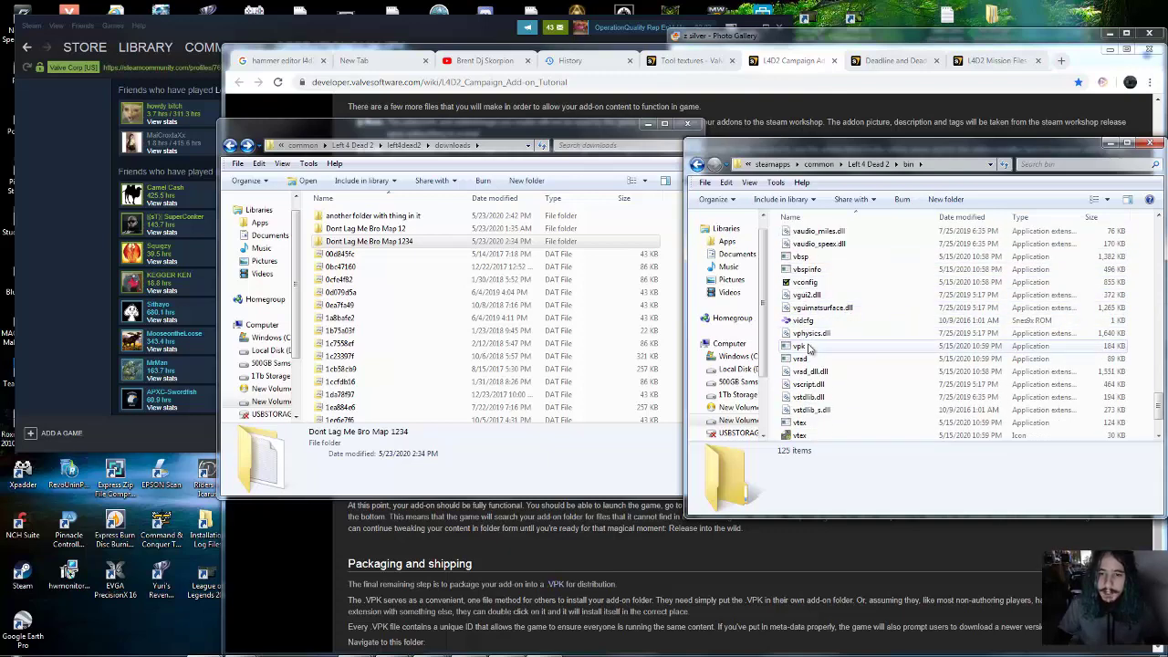
left_click(859, 345)
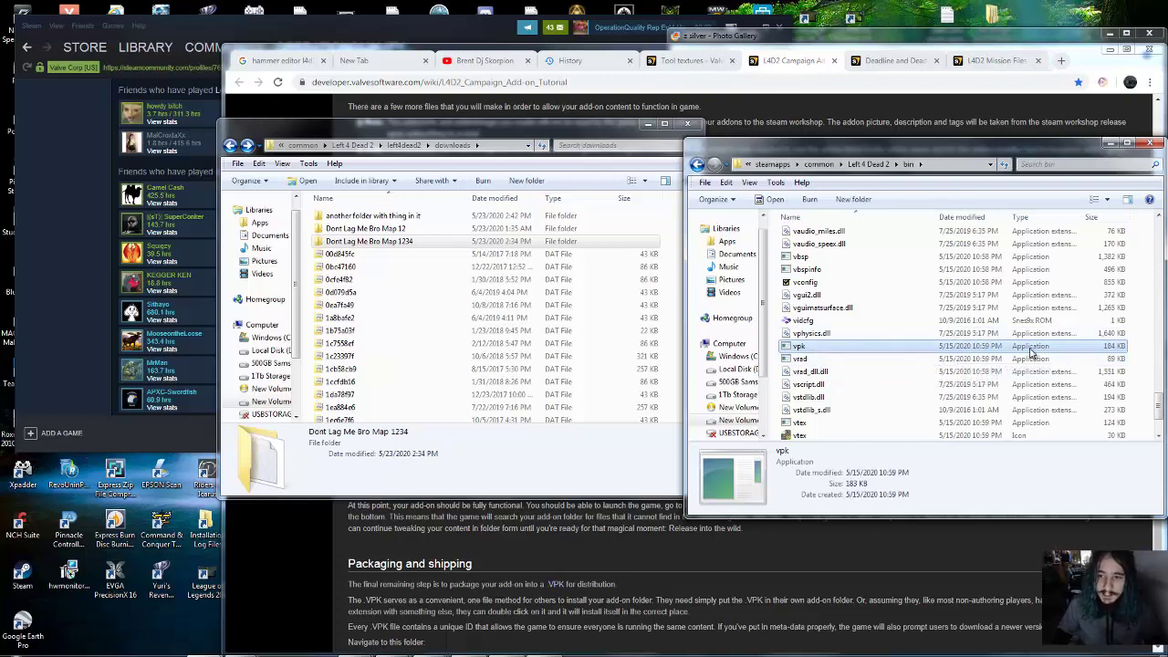
Open the left4dead2 addons folder in the other Explorer window and select the "dont lag me bro" folder
left_click(543, 147)
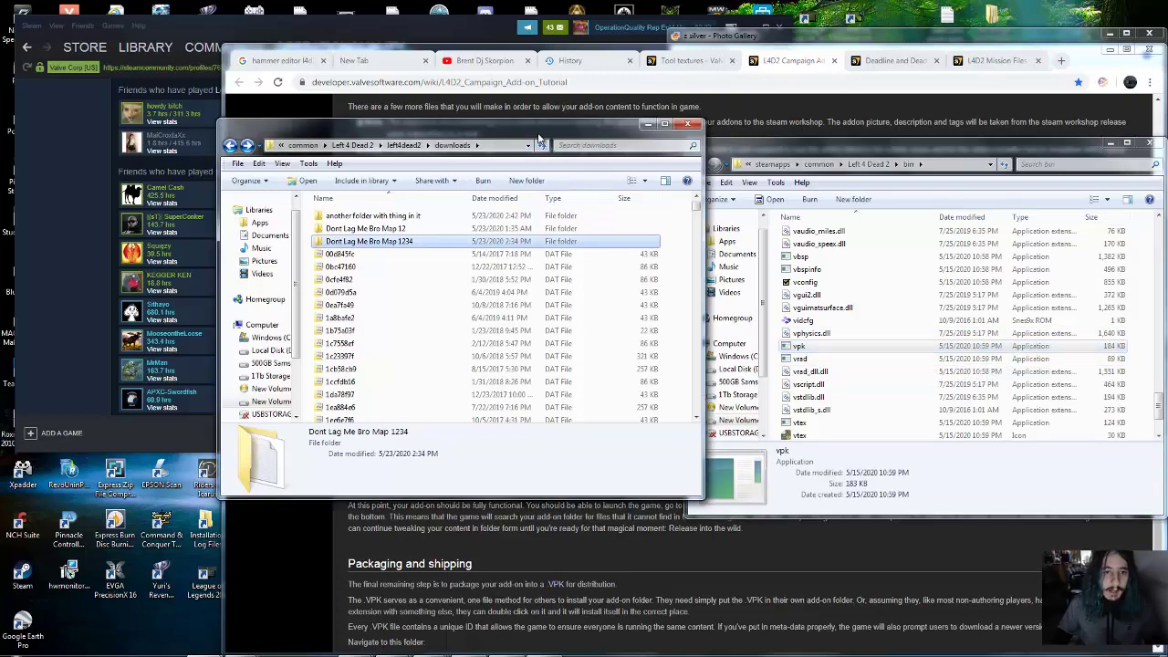
left_click(405, 145)
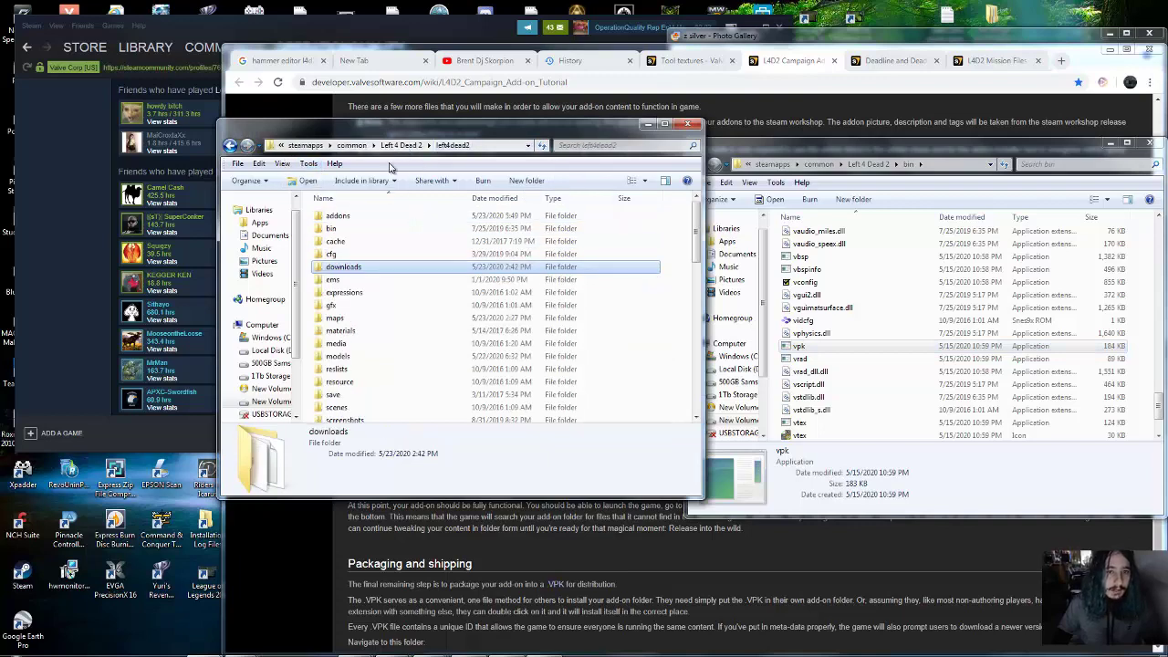
double_click(355, 216)
left_click(390, 223)
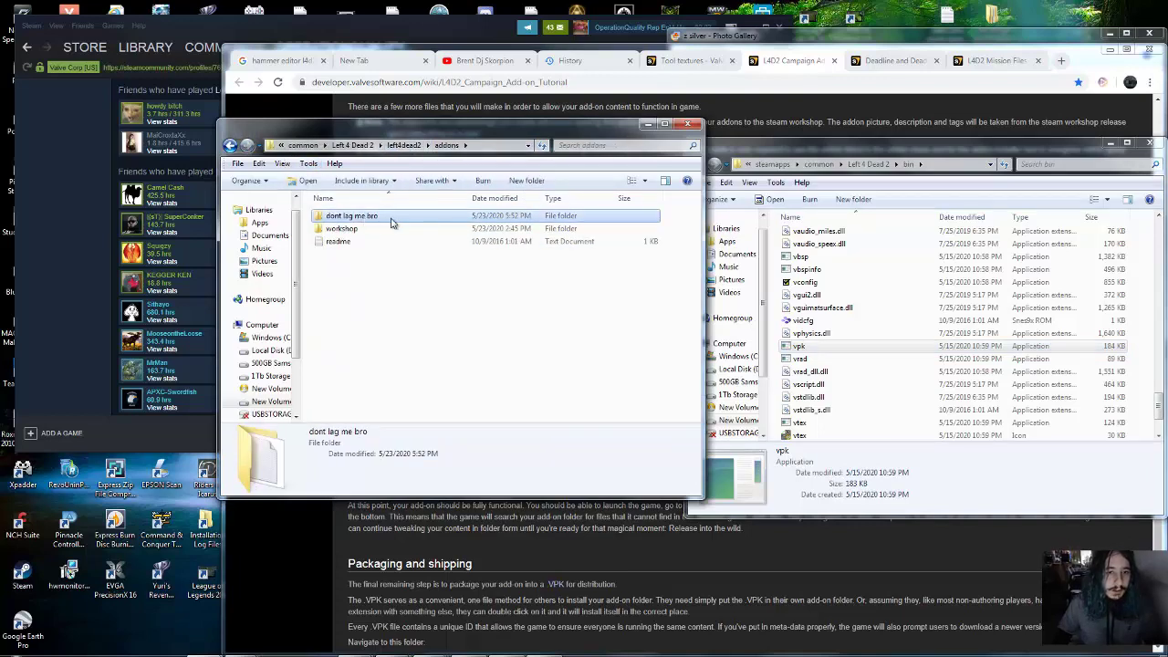
Try to rename the "dont lag me bro" folder as "dont lag me bro24"
left_click(365, 217)
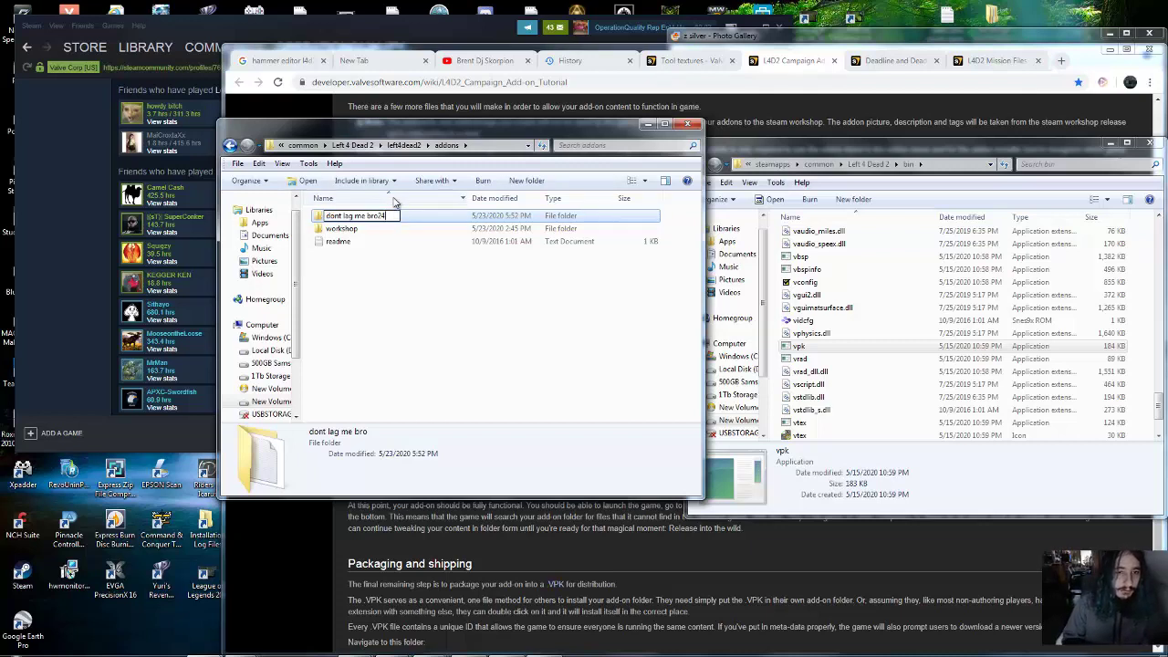
type("24")
key("Return")
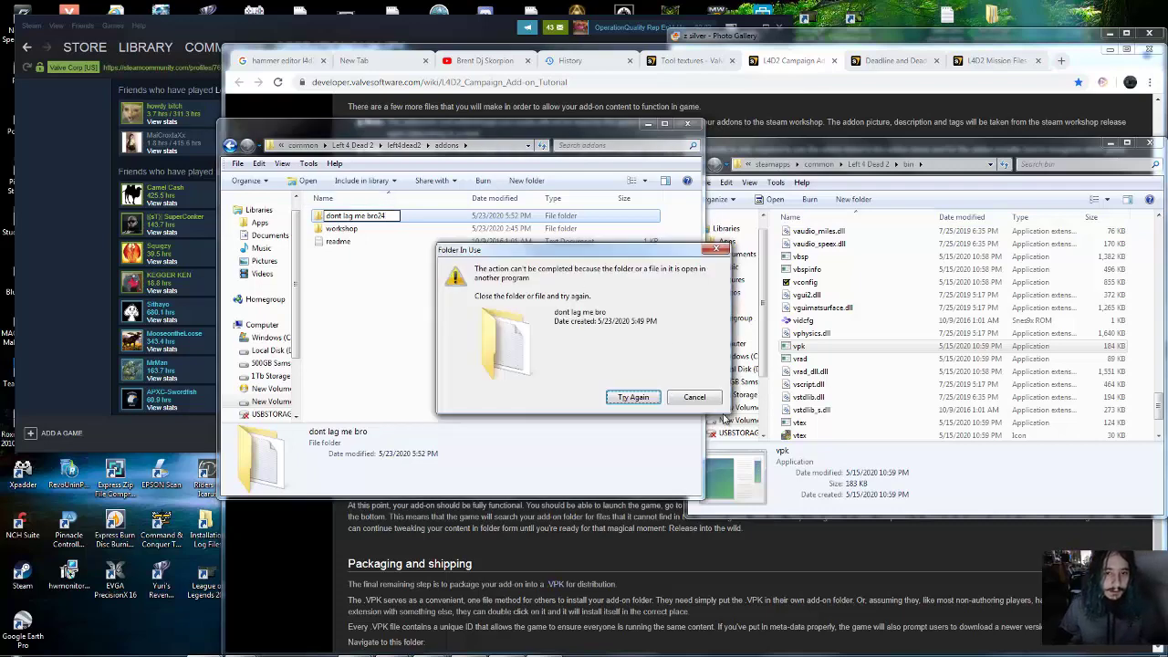
left_click(691, 397)
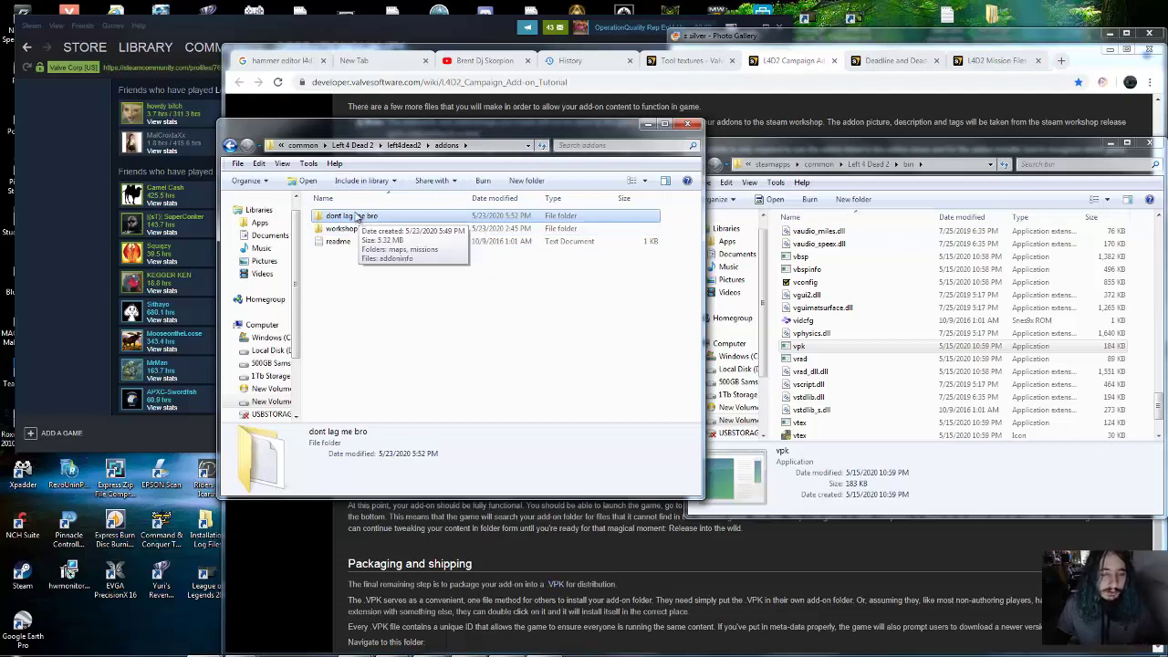
Package the "dont lag me bro" folder into a VPK with the vpk application and select the packaged file
left_click_drag(359, 220, 835, 353)
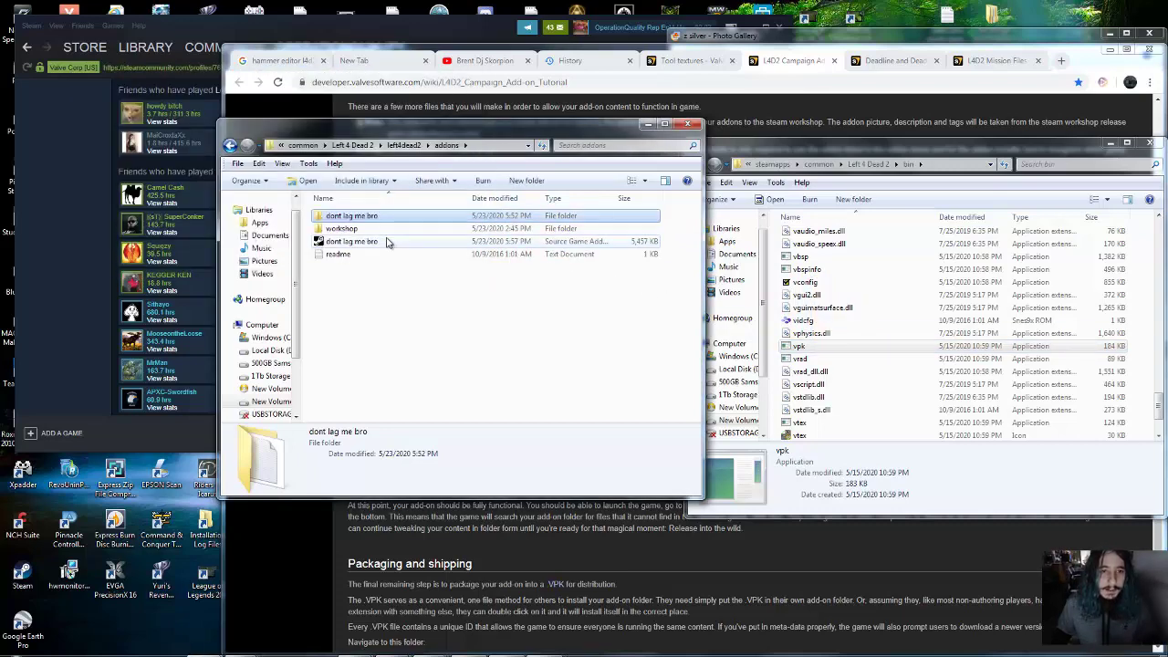
left_click(385, 242)
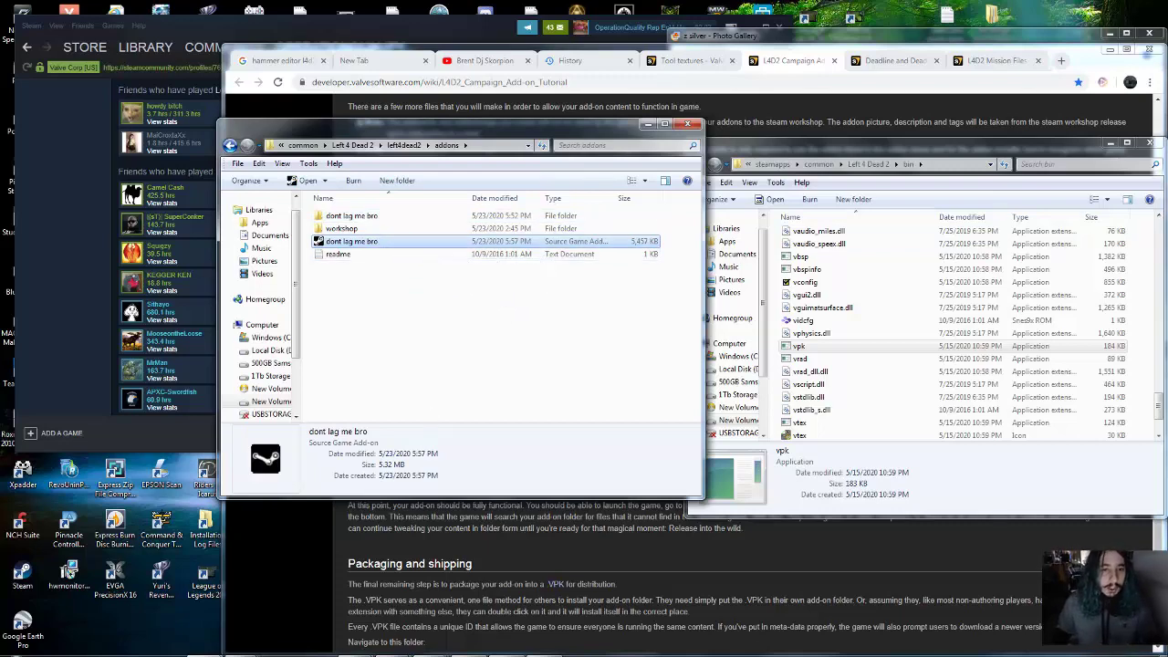
Launch the Left 4 Dead 2 Authoring Tools from Steam and open the Workshop Manager
mouse_move(526, 646)
left_click(447, 646)
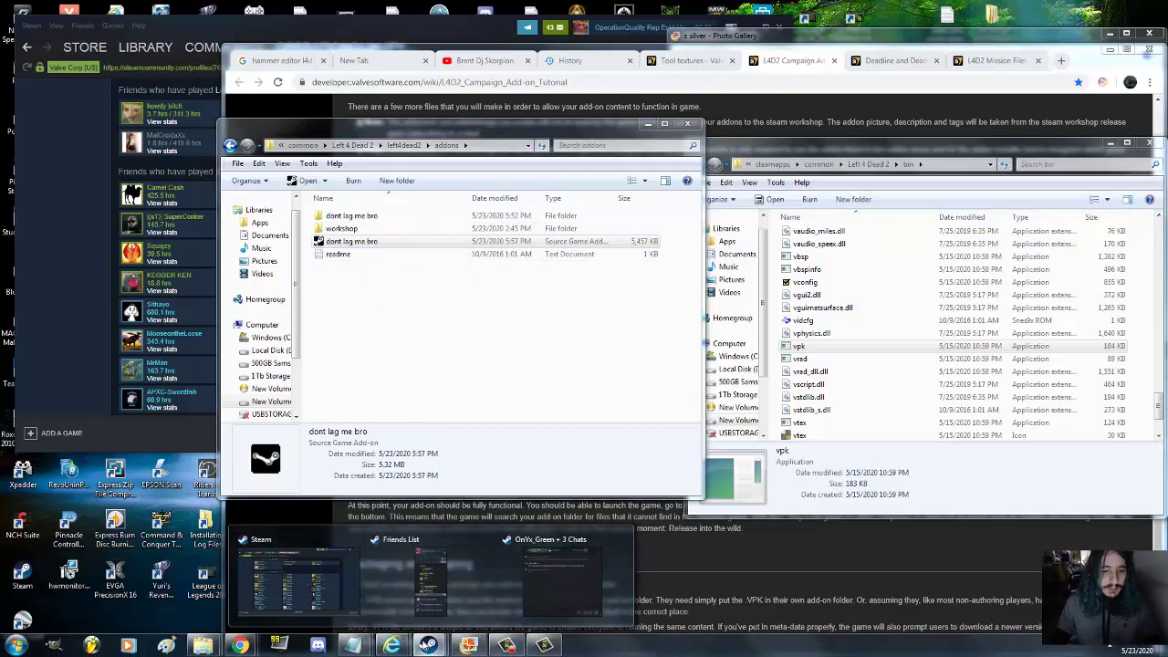
right_click(438, 644)
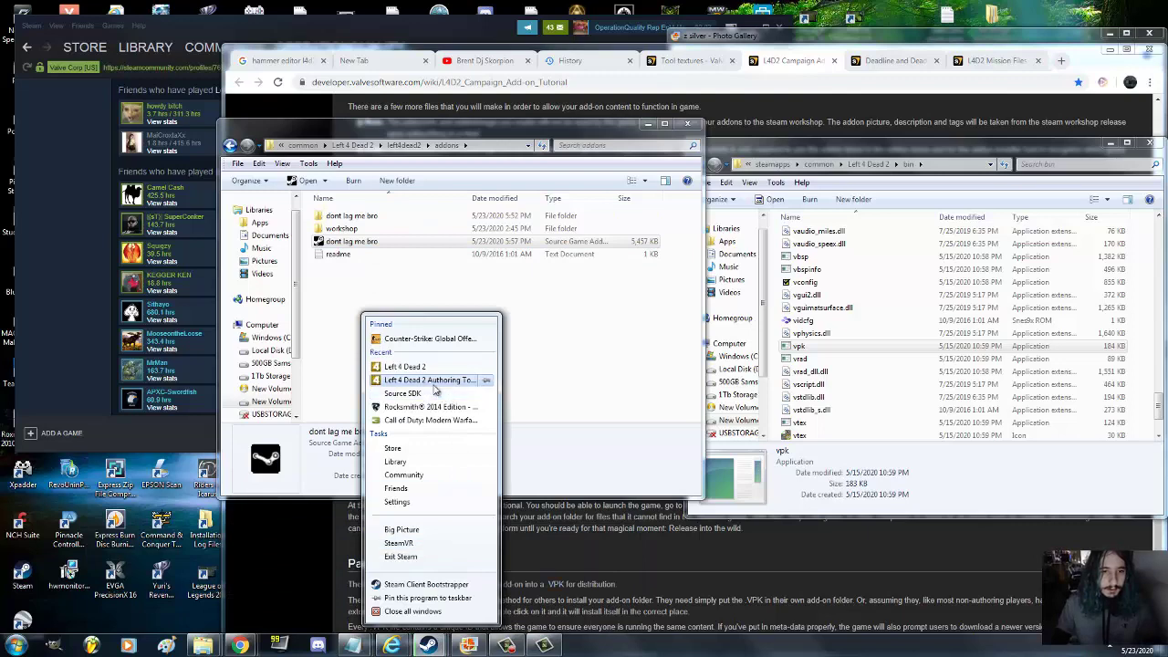
left_click(428, 383)
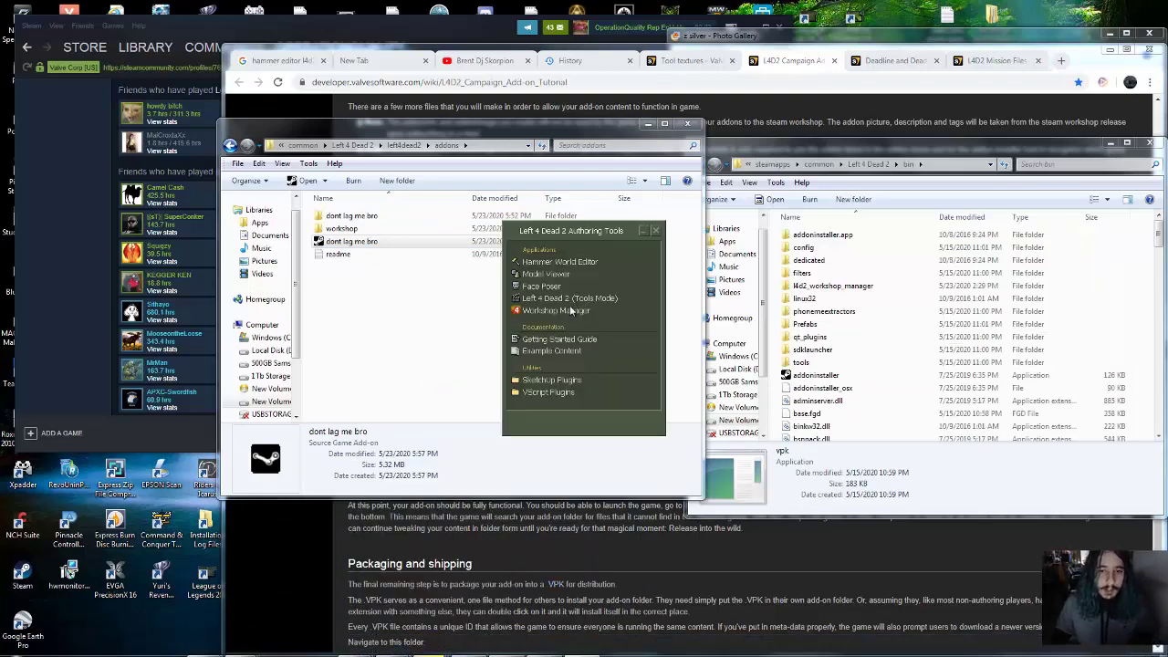
double_click(570, 310)
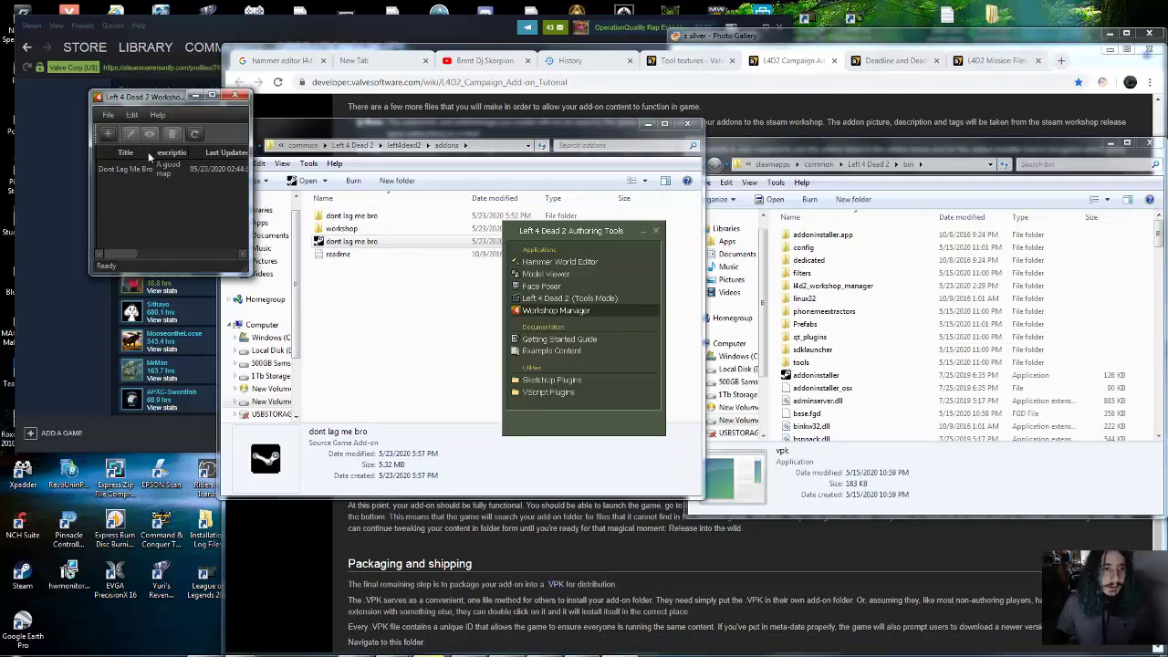
Start a new Workshop add-on titled "Test Map 23" with the description "Cool Map" and the 9414 magic headphones picture as preview image
left_click(107, 134)
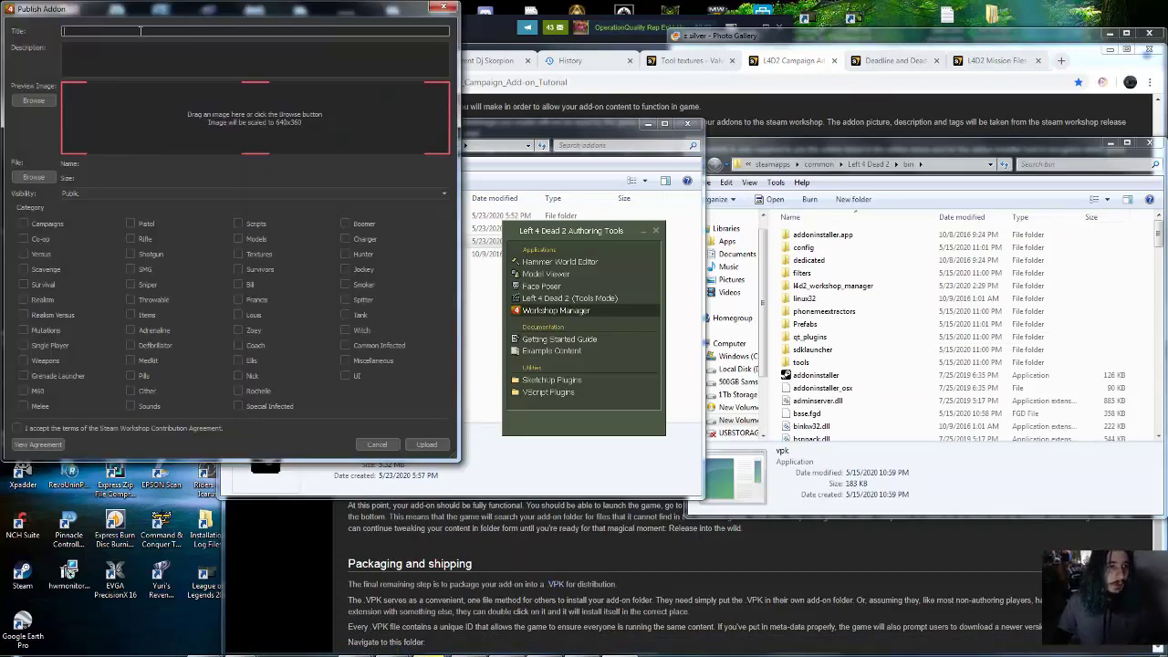
type("Test Ma")
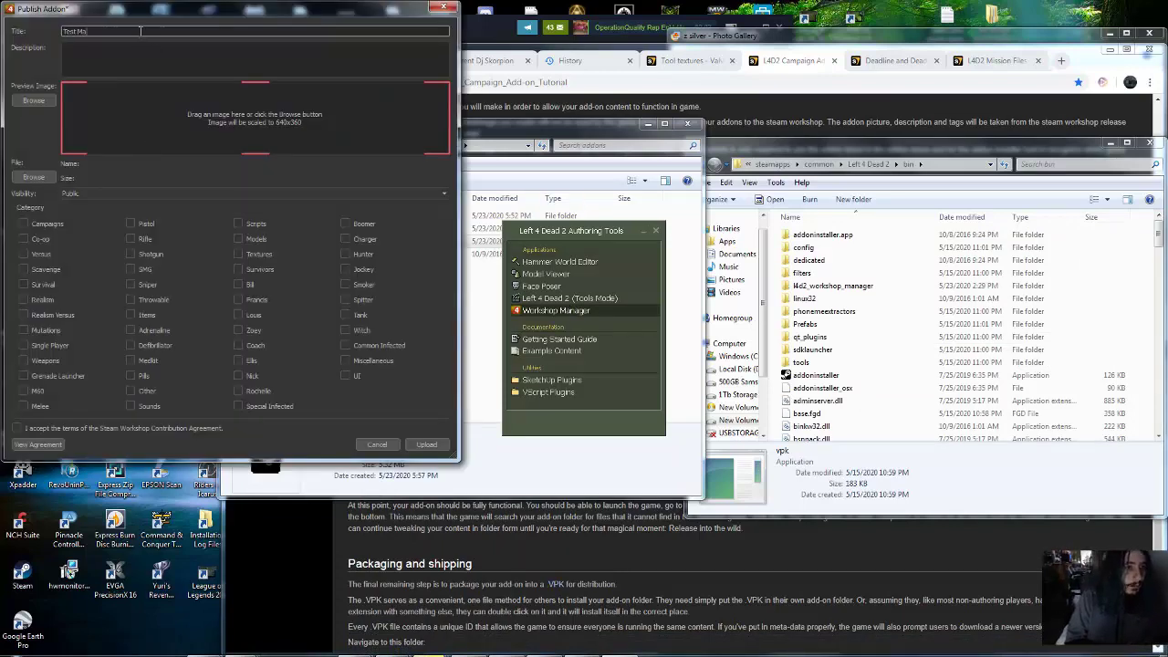
type("p 23")
key("Tab")
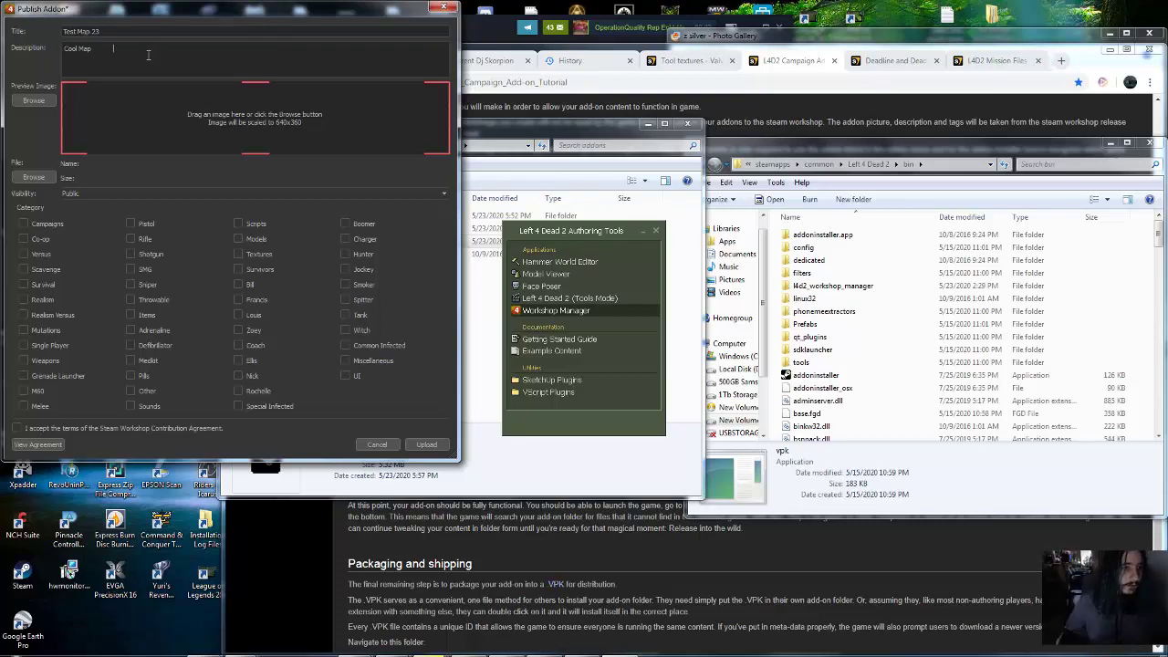
left_click(41, 101)
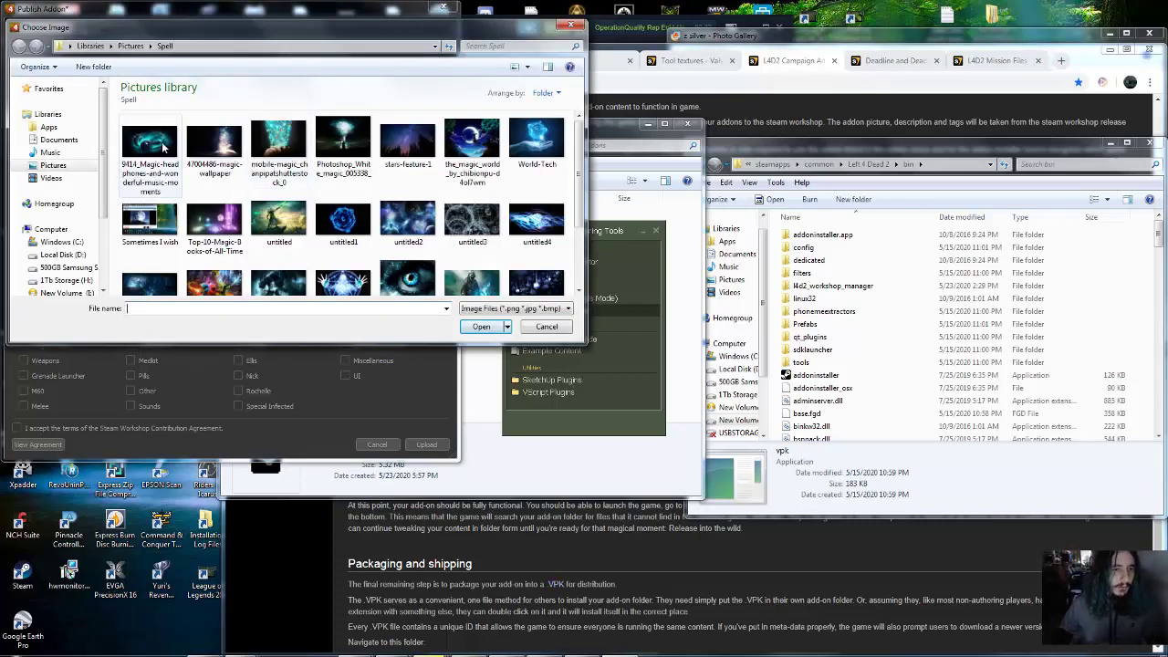
double_click(164, 146)
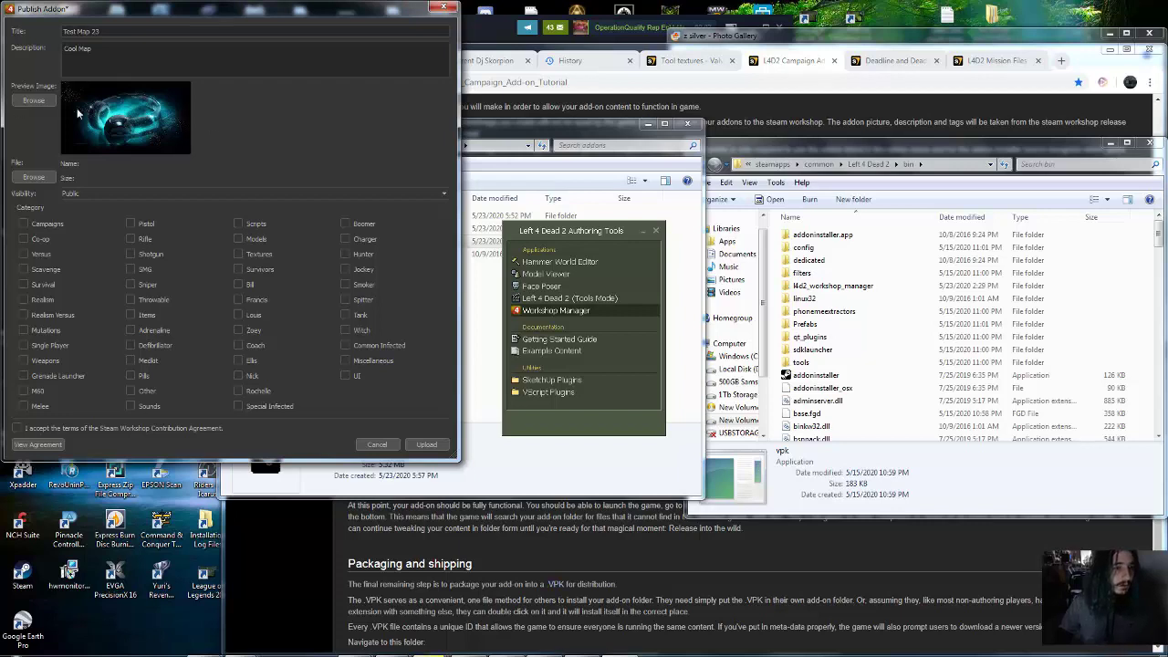
Choose the "dont lag me bro" VPK from the left4dead2 addons folder as the add-on's file, reusing the folder path from Explorer
left_click(45, 176)
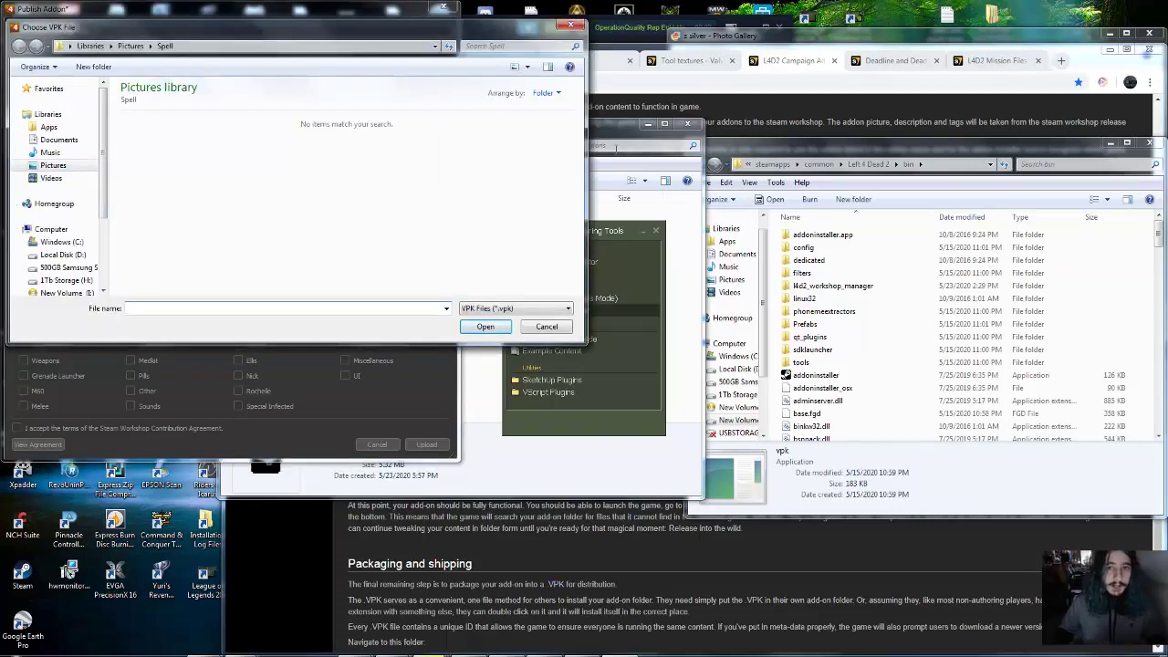
left_click(617, 146)
left_click(518, 148)
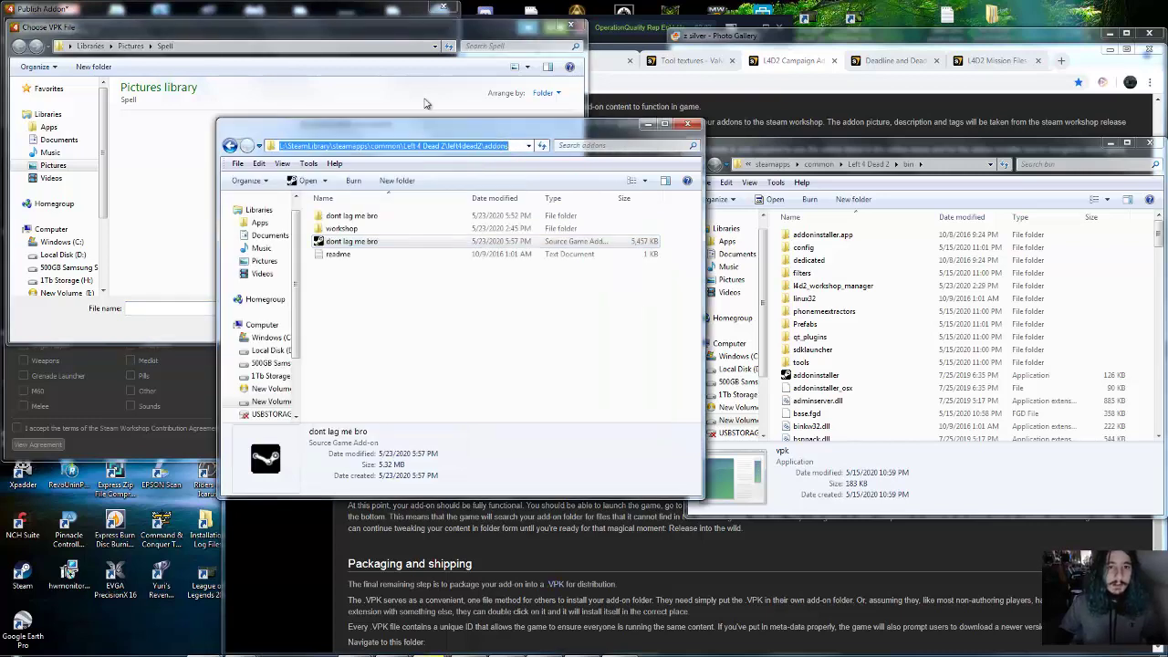
key("ctrl+c")
left_click(236, 47)
key("ctrl+v")
key("Return")
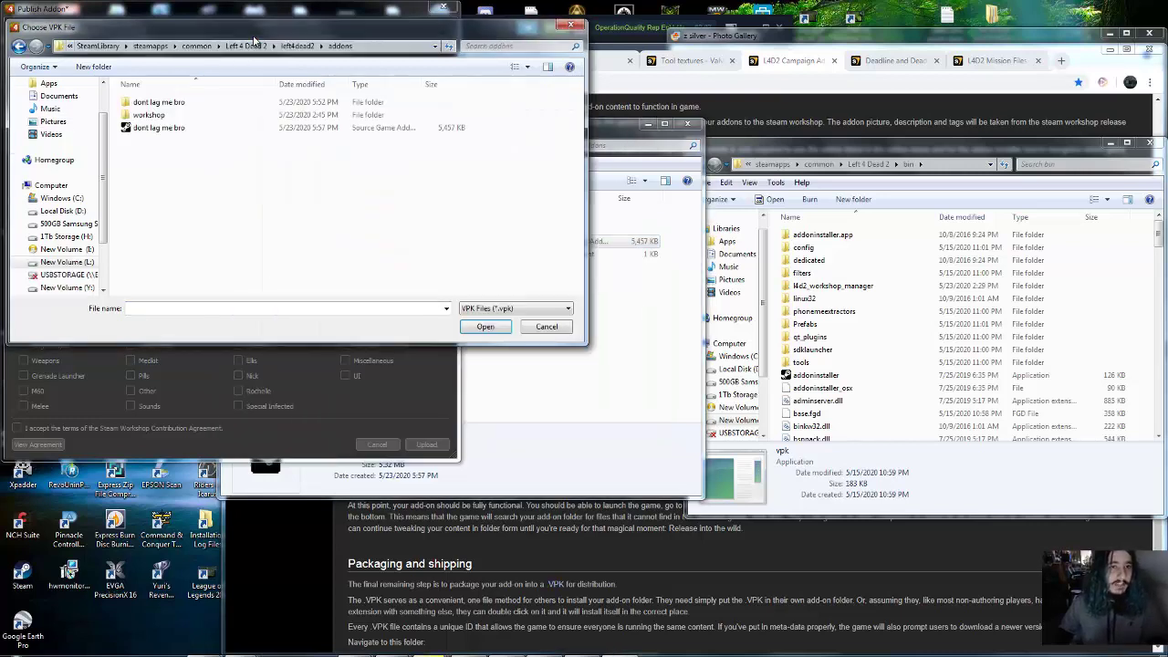
double_click(182, 127)
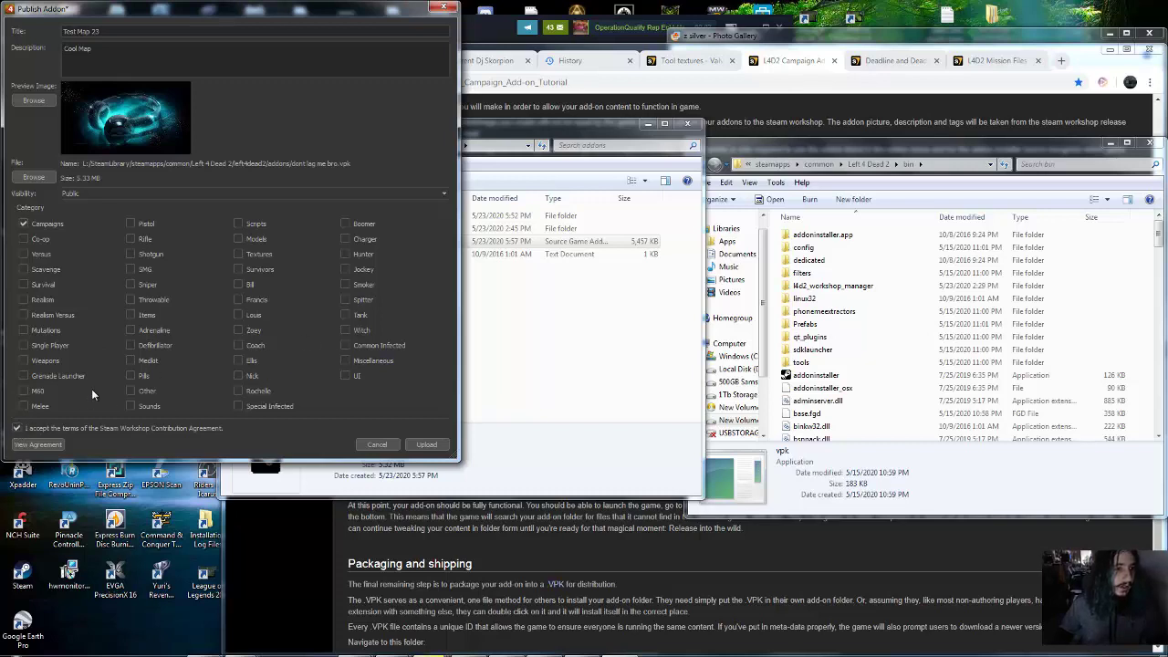
Categorise the add-on as Campaigns, accept the Steam Workshop Contribution Agreement, and upload it
left_click(444, 445)
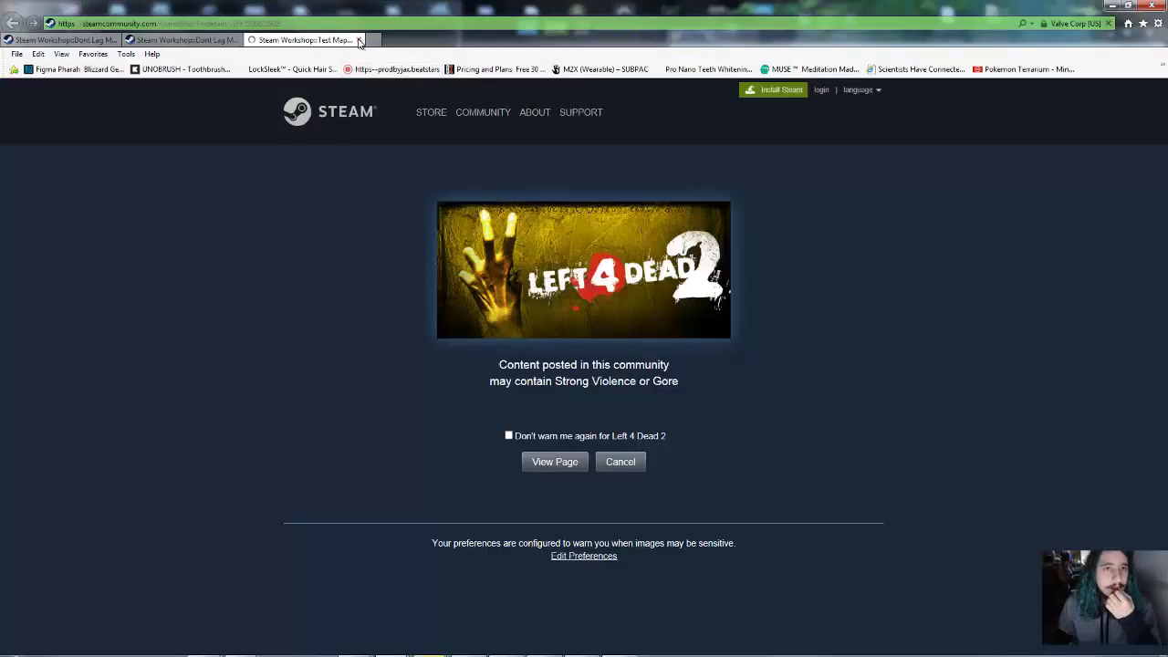
View the Test Map 23 Workshop page and select its address, then dismiss the upload dialog and return to the addons folder
left_click(569, 461)
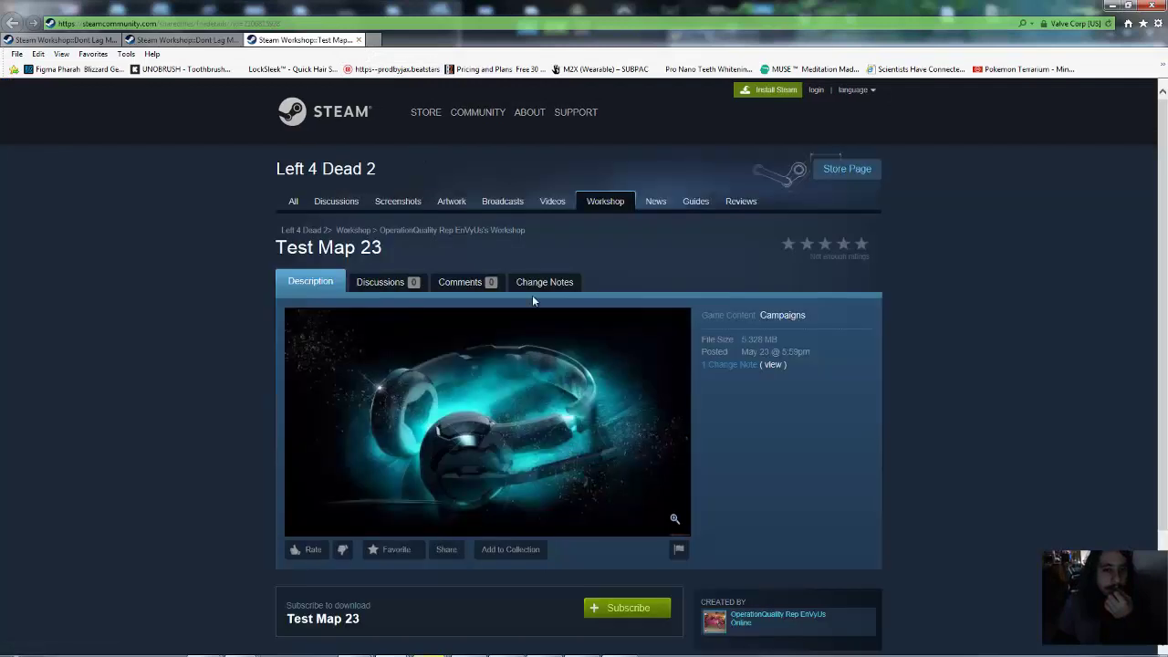
left_click(235, 23)
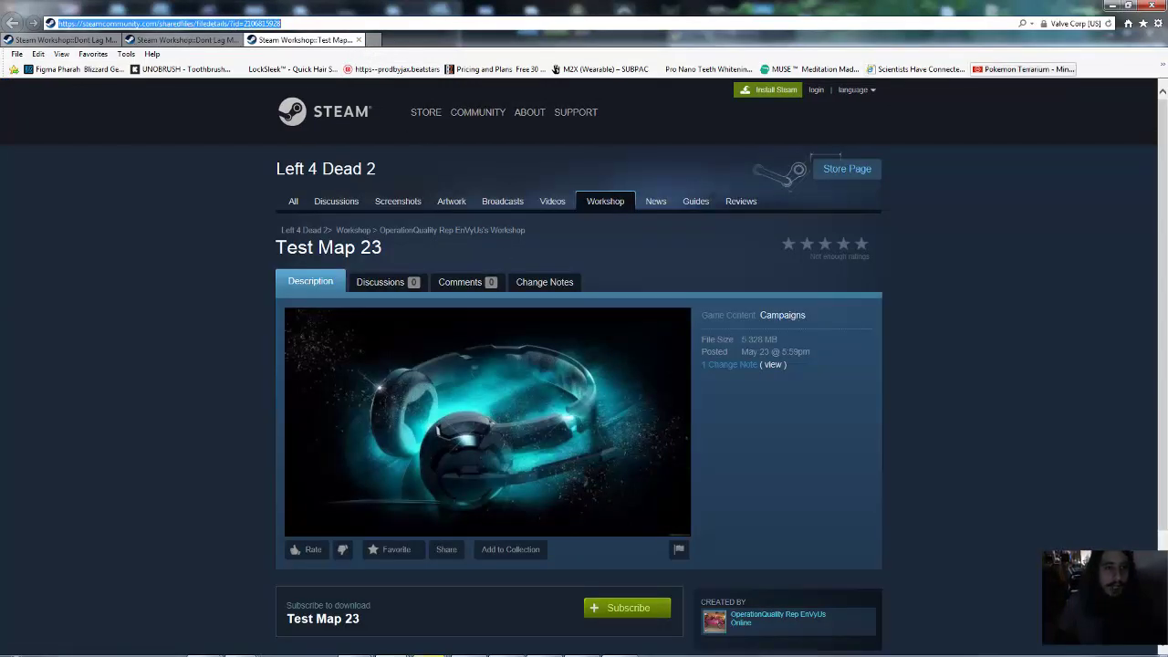
left_click(1112, 5)
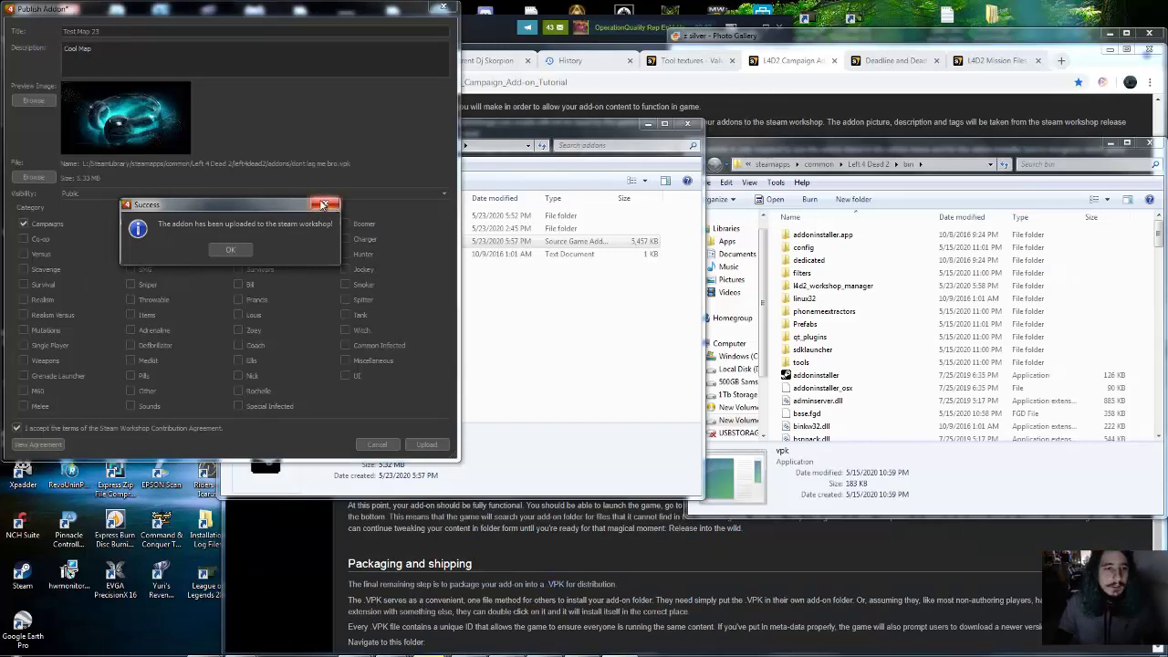
left_click(242, 256)
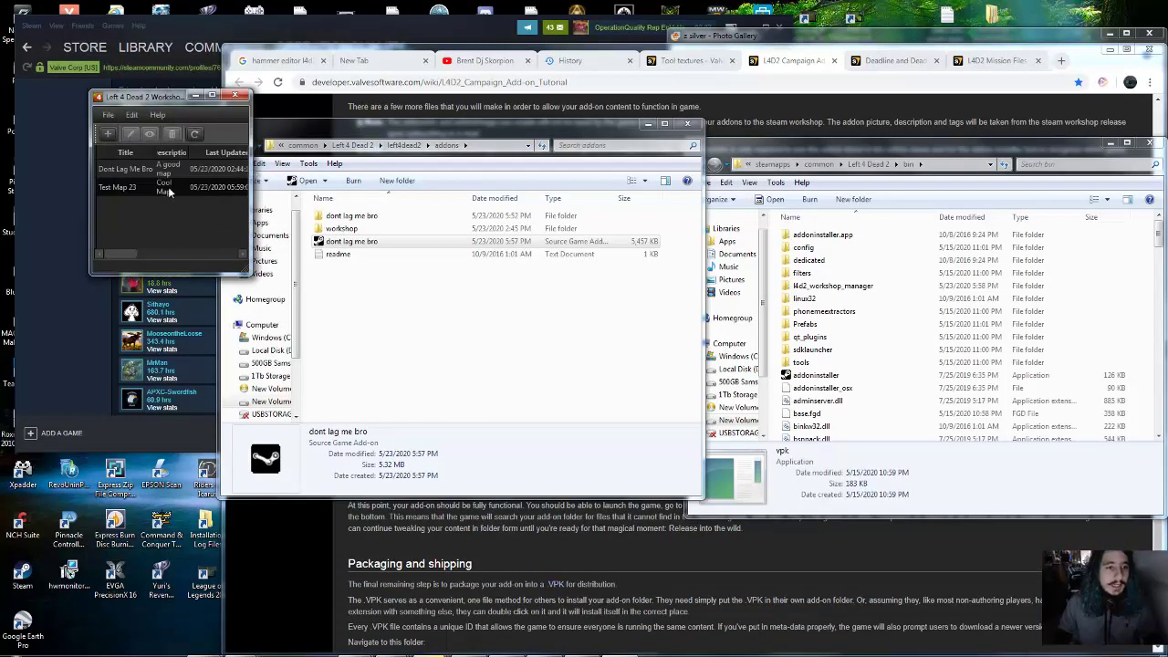
left_click(467, 307)
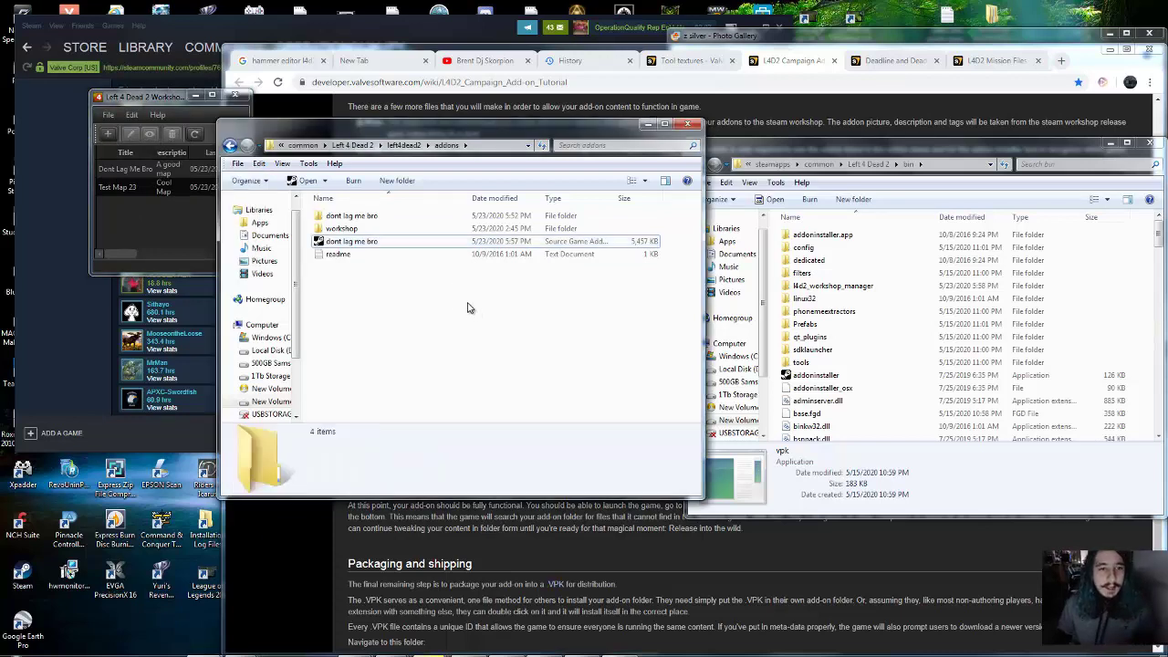
double_click(370, 217)
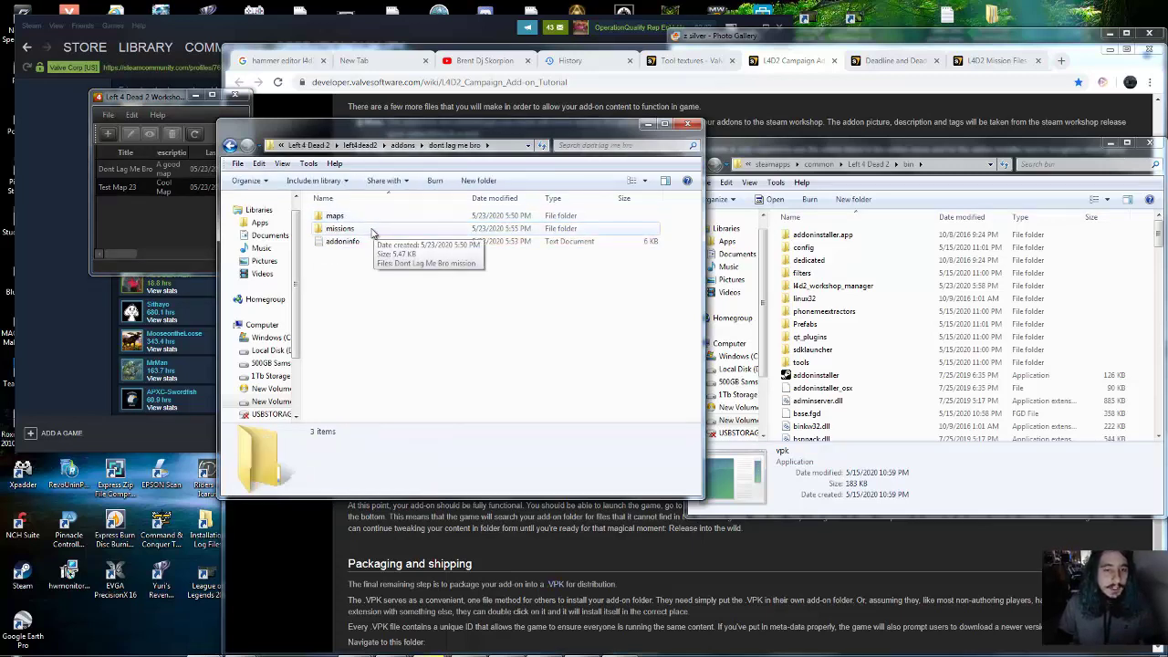
double_click(367, 229)
double_click(364, 216)
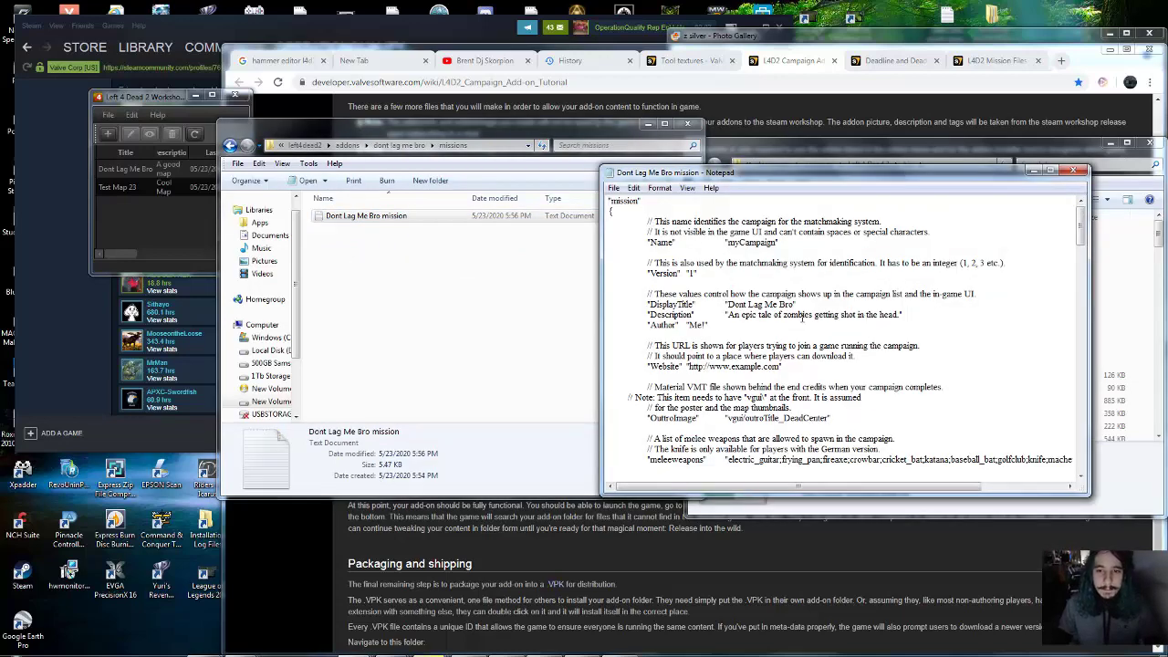
scroll(790, 320, "down", 2)
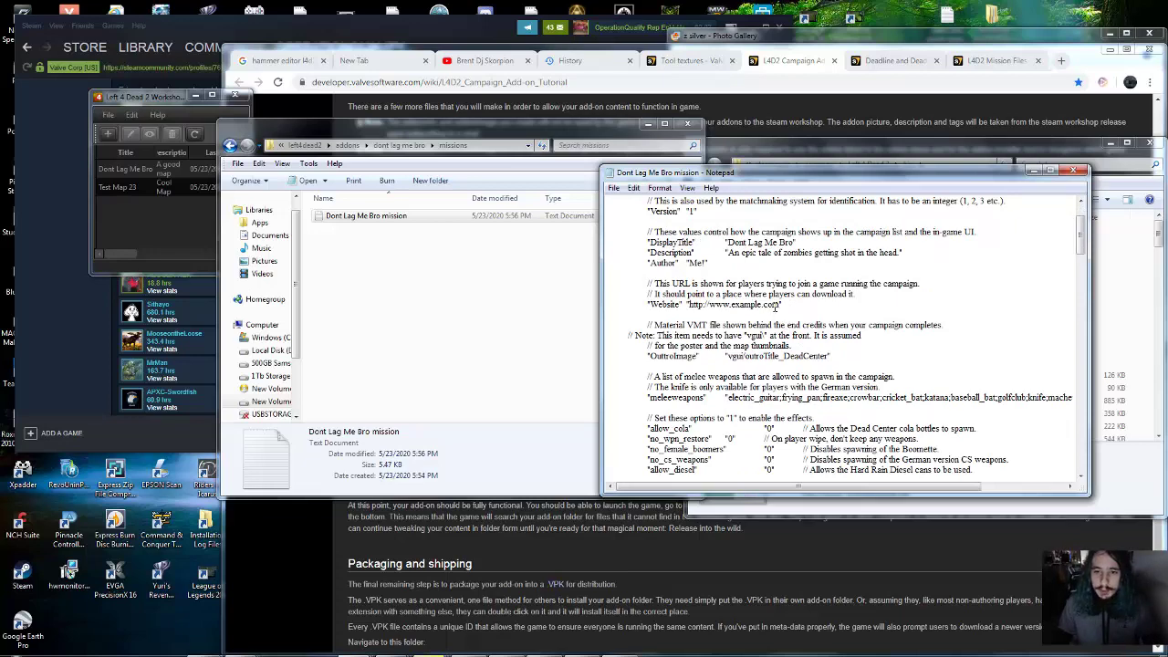
left_click_drag(778, 305, 688, 308)
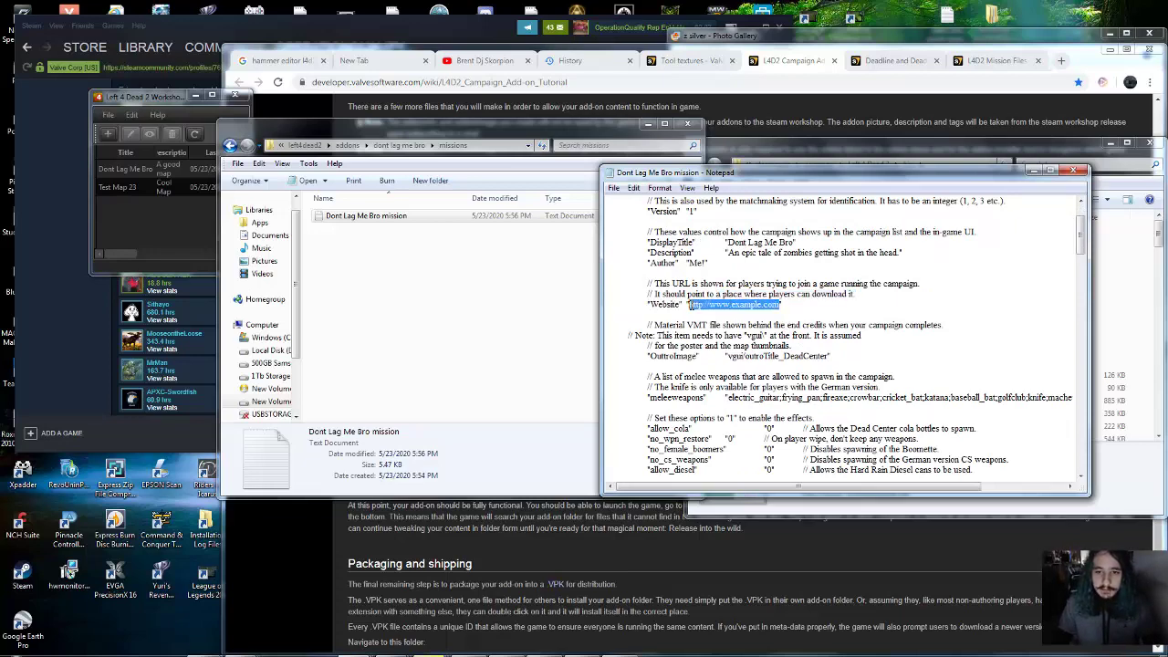
key("ctrl+v")
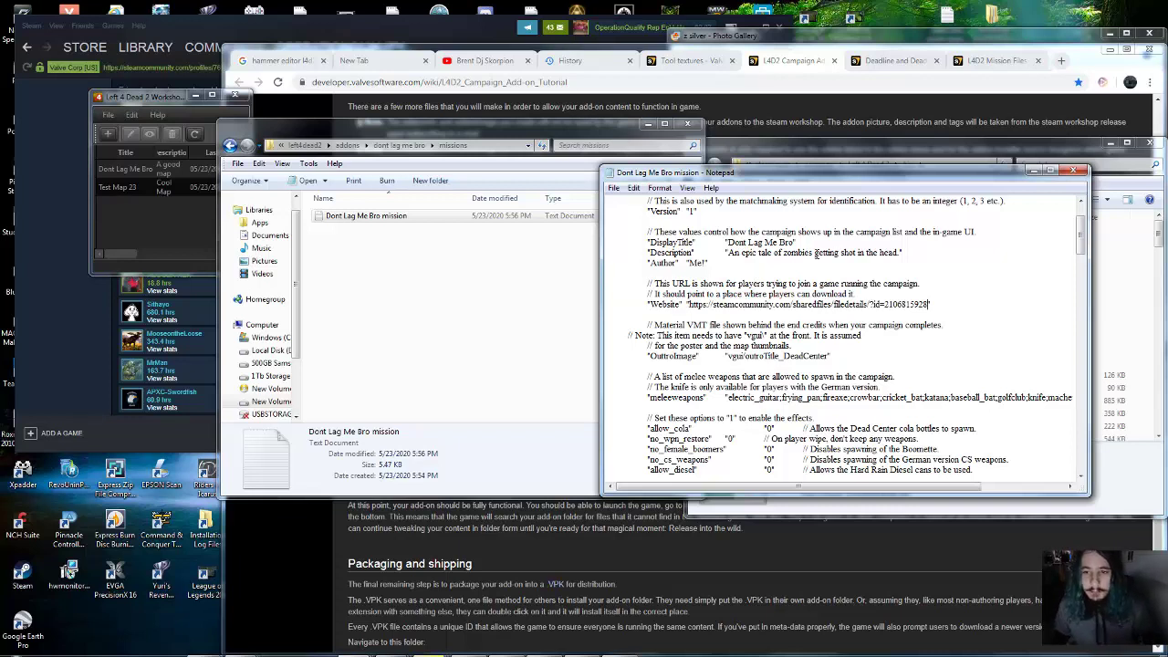
left_click(1031, 171)
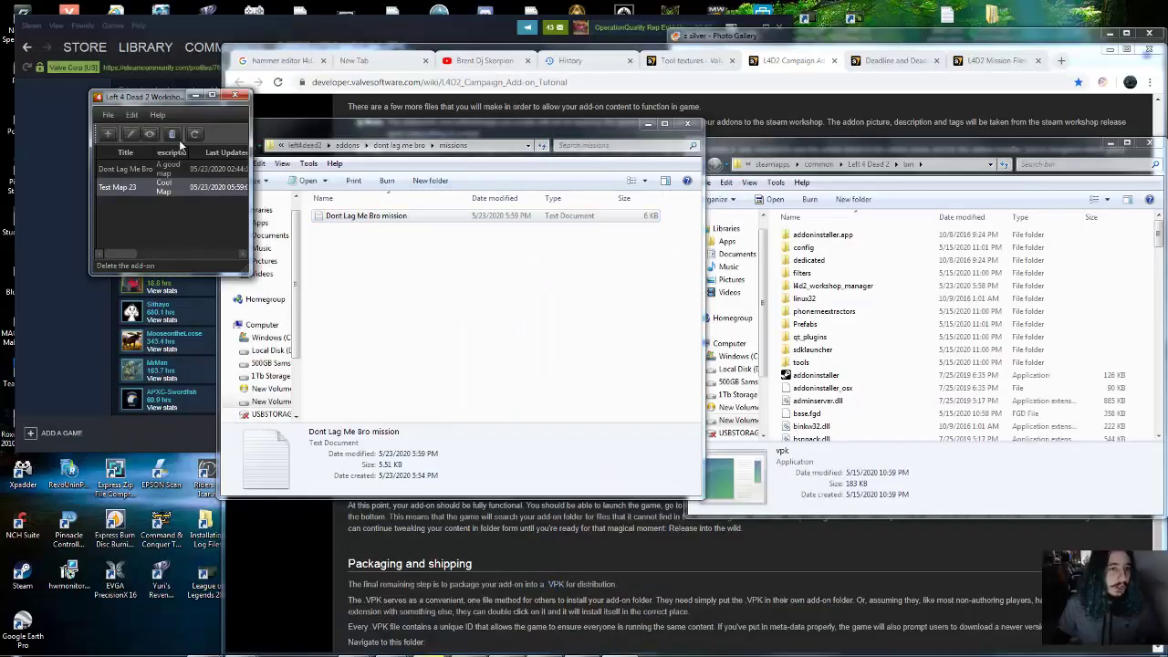
Delete the Test Map 23 add-on from the Workshop Manager's list
right_click(175, 186)
left_click(210, 223)
left_click(168, 203)
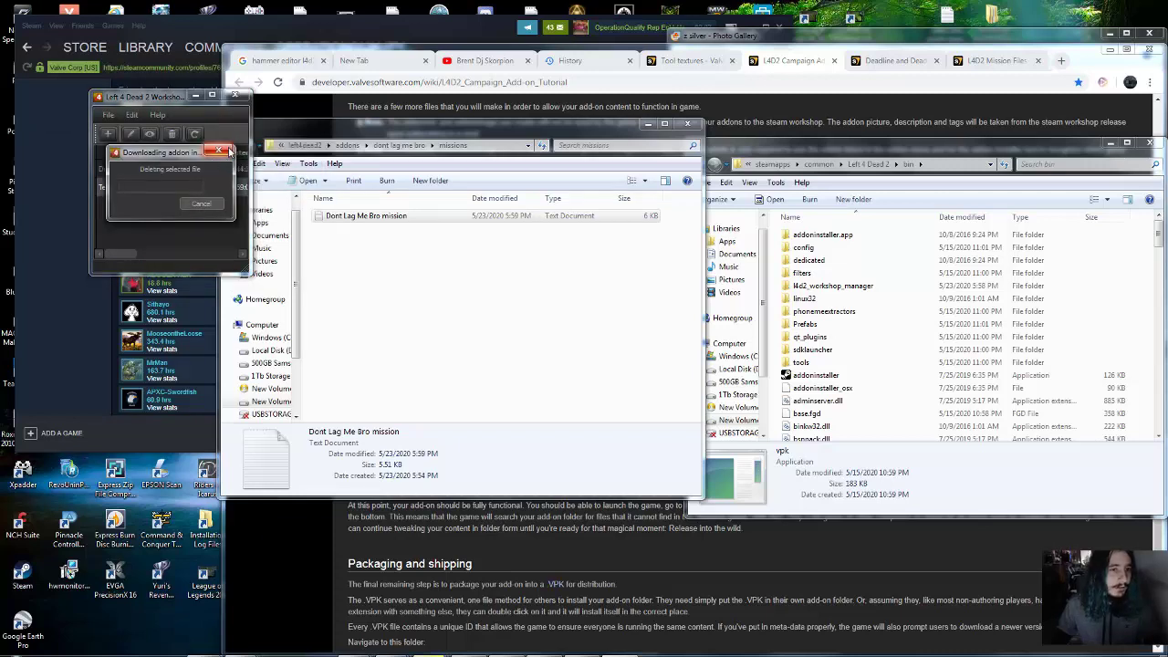
left_click(219, 151)
right_click(206, 191)
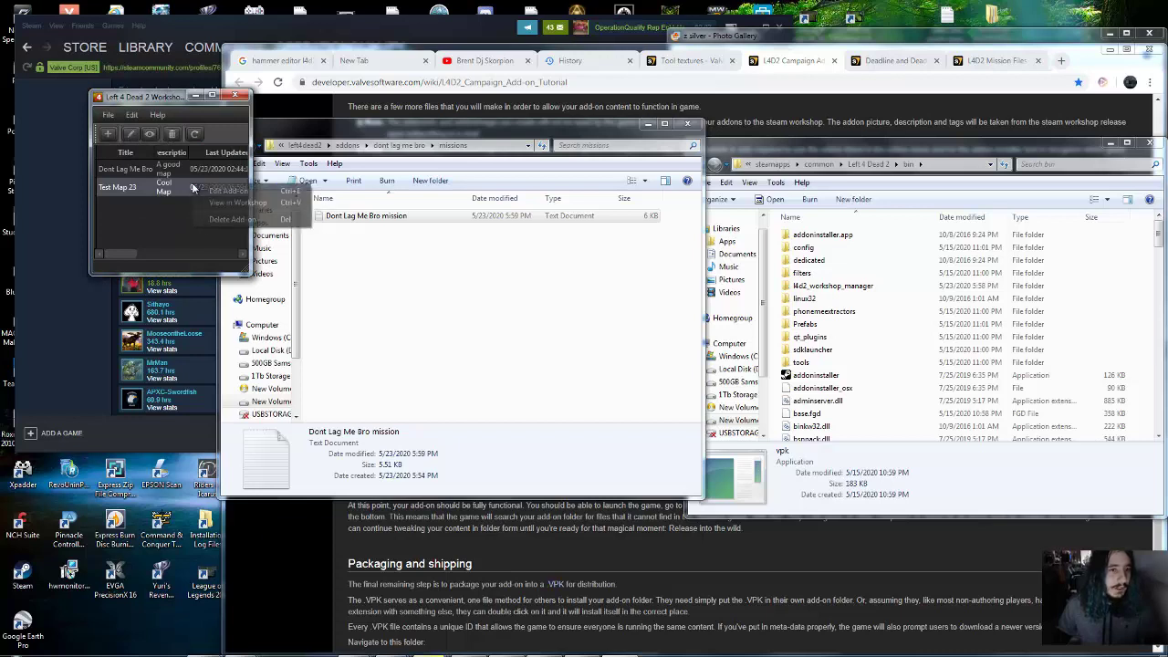
left_click(222, 223)
left_click(145, 212)
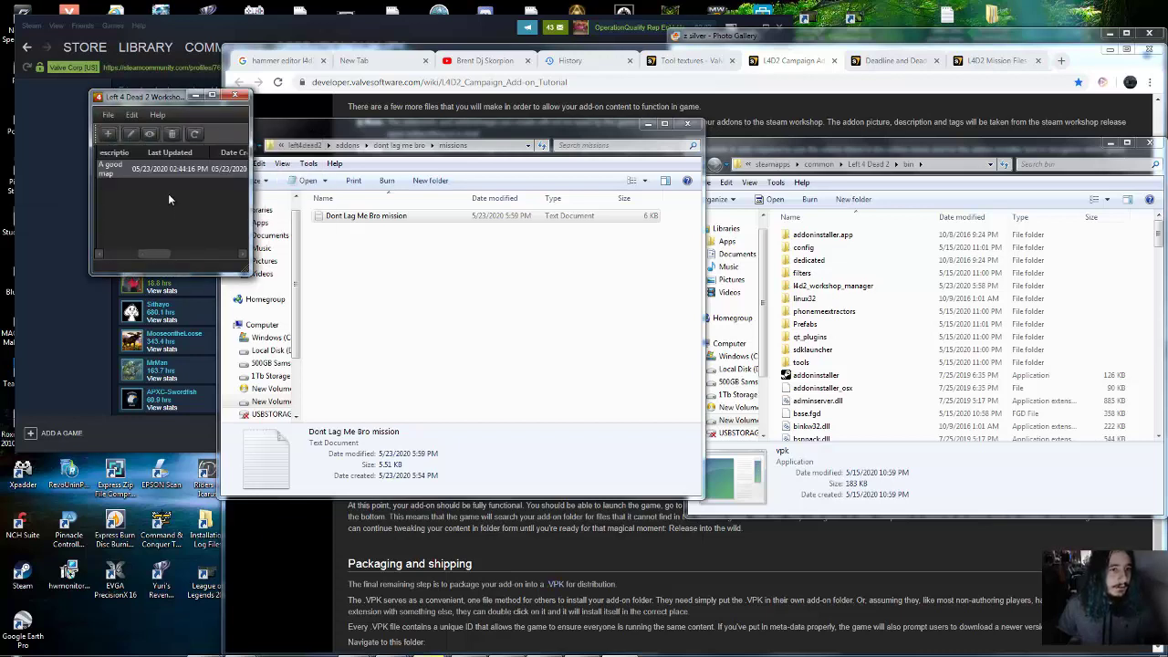
left_click_drag(155, 254, 110, 252)
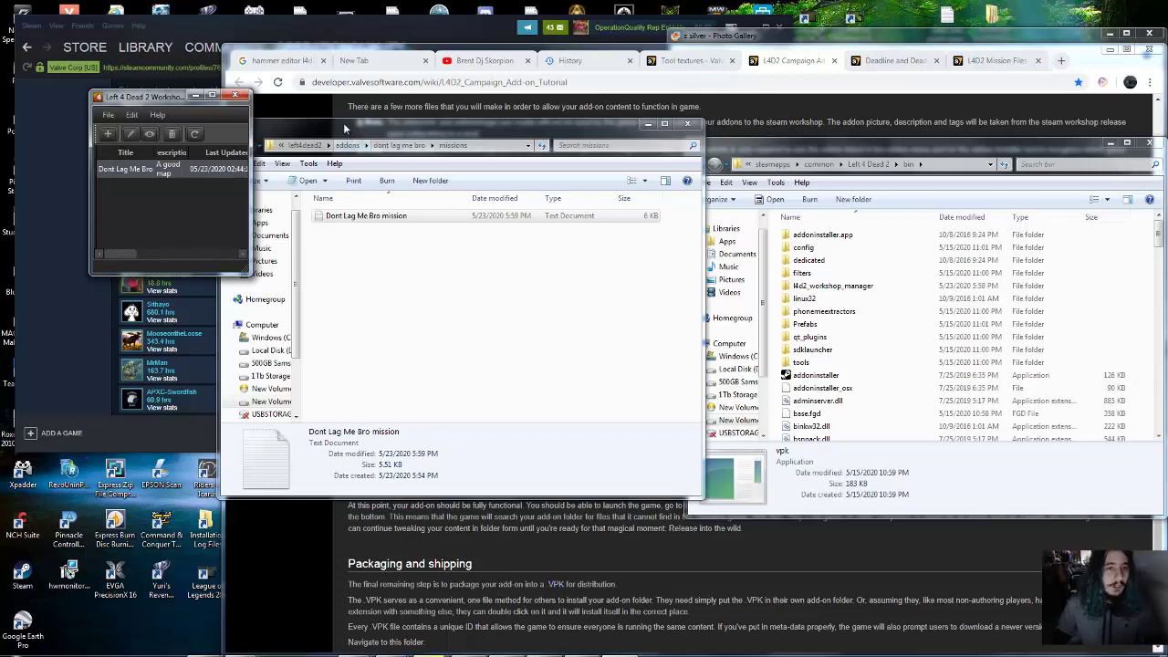
Return from the missions folder to the left4dead2 addons folder
left_click(292, 126)
left_click(229, 146)
left_click(229, 146)
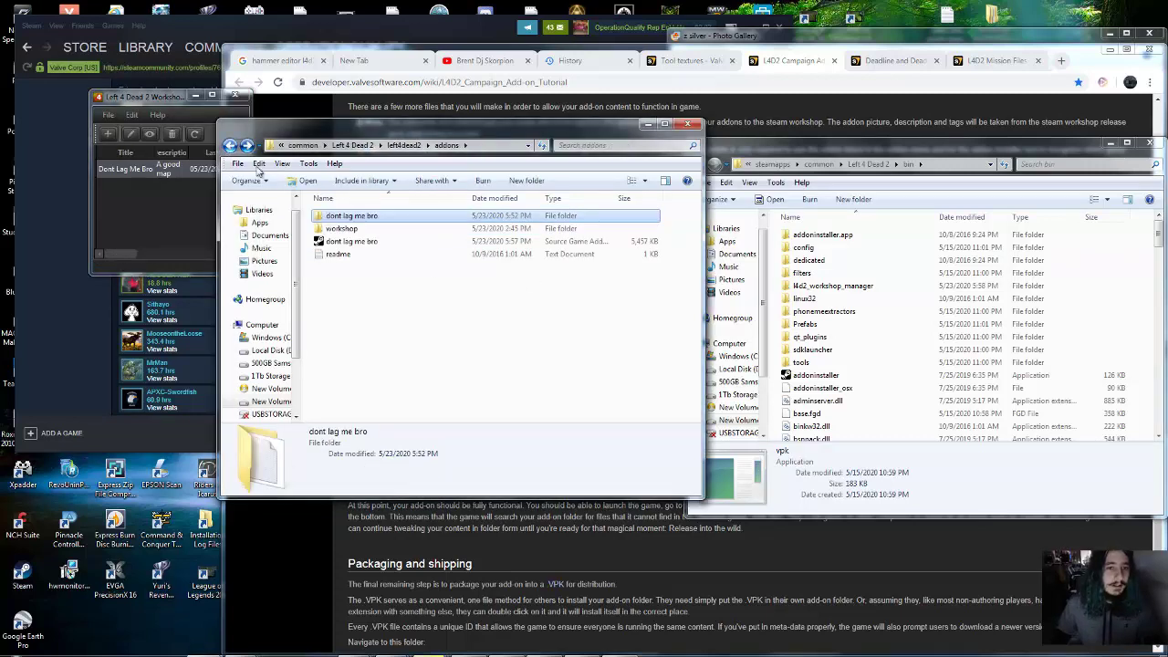
Discard the blank add-on form and relaunch the Workshop Manager from the Left 4 Dead 2 Authoring Tools
left_click(116, 135)
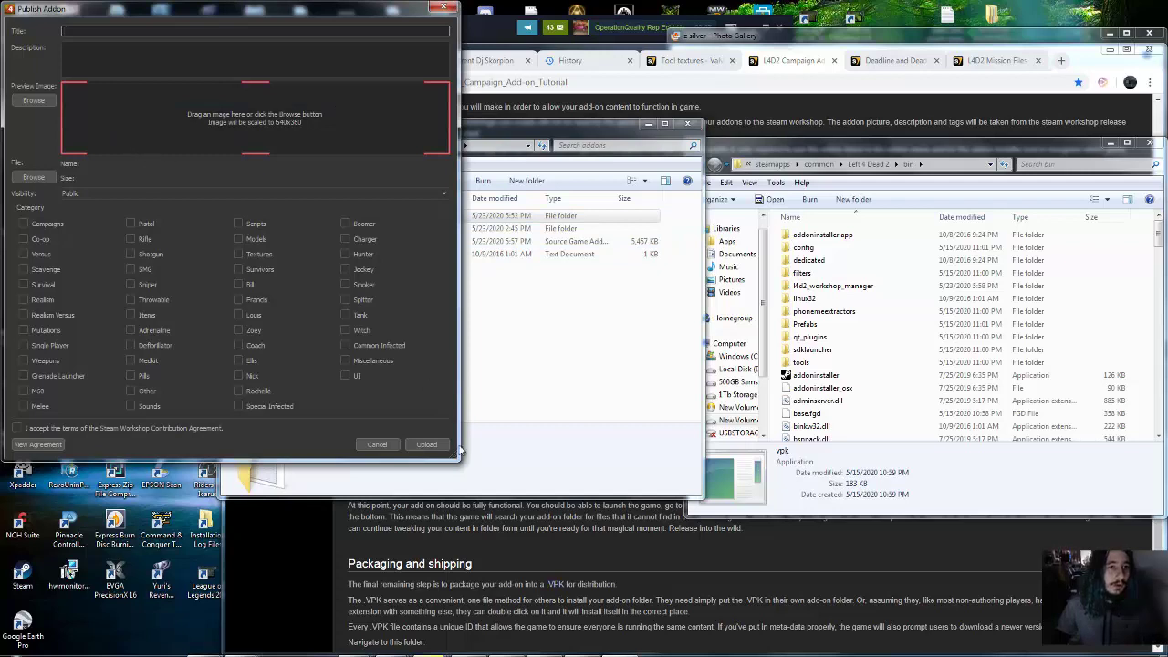
left_click(387, 445)
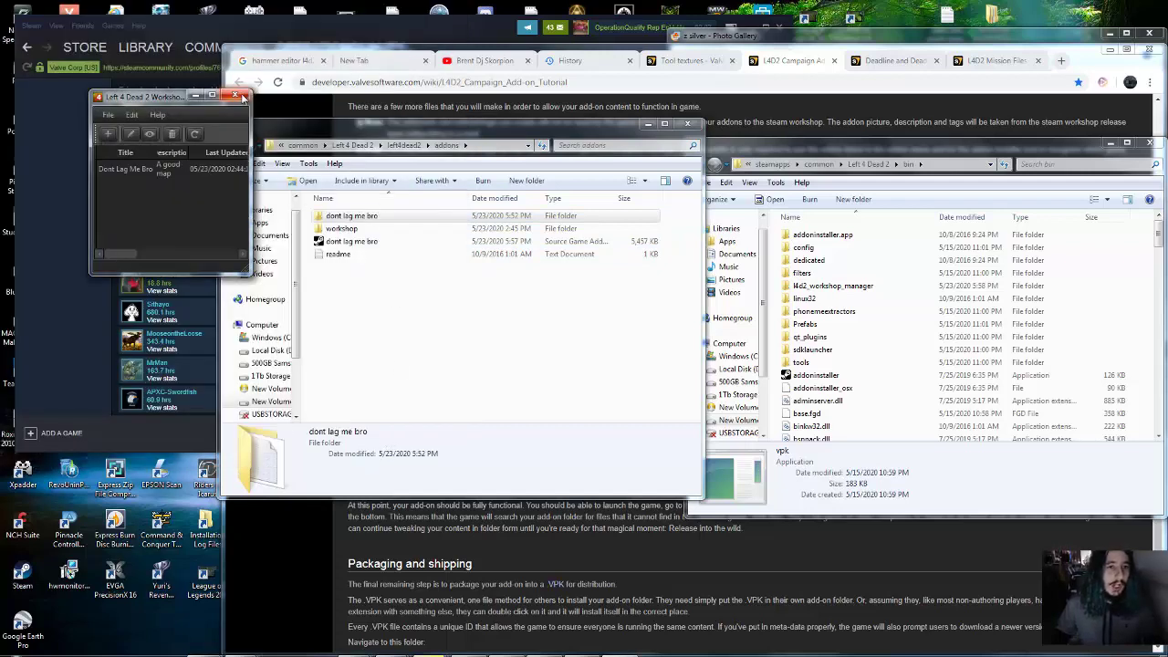
left_click(234, 95)
left_click(504, 645)
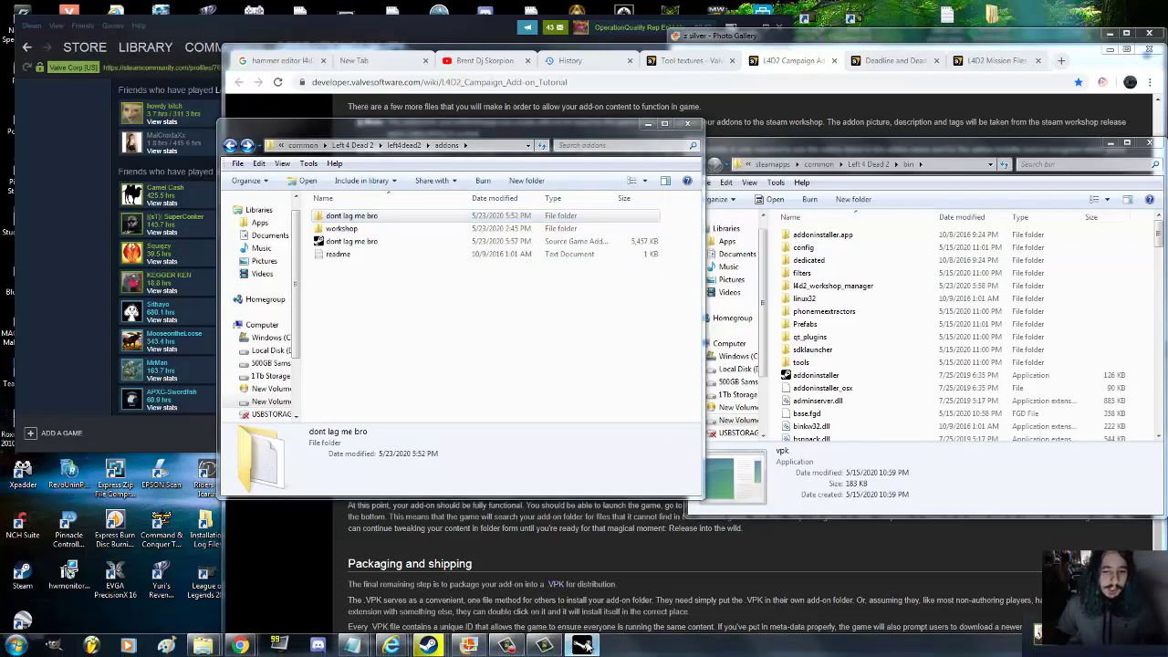
double_click(545, 312)
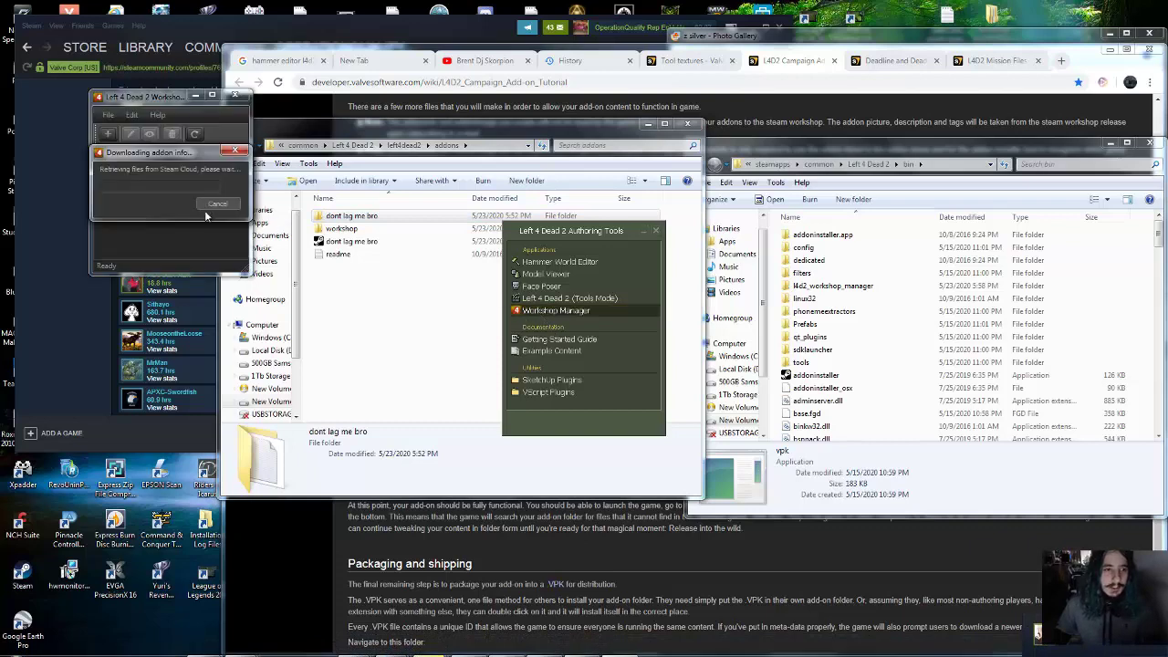
Start a new Workshop add-on and choose the "dont lag me bro" VPK from the addons folder as its file
left_click(113, 134)
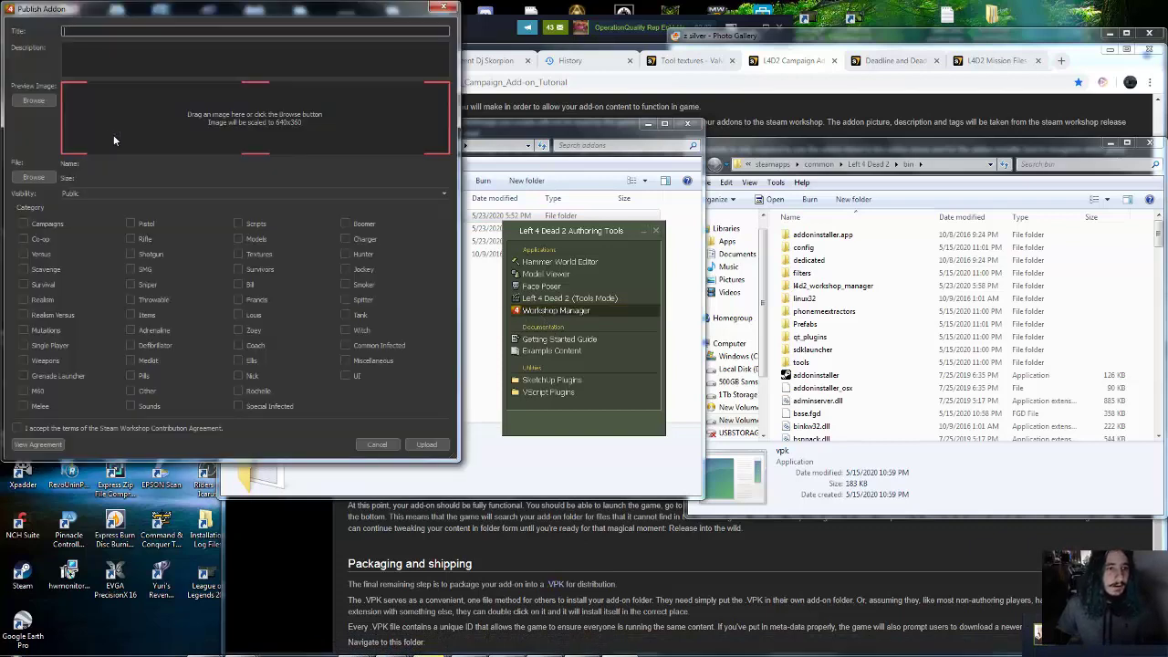
left_click(33, 176)
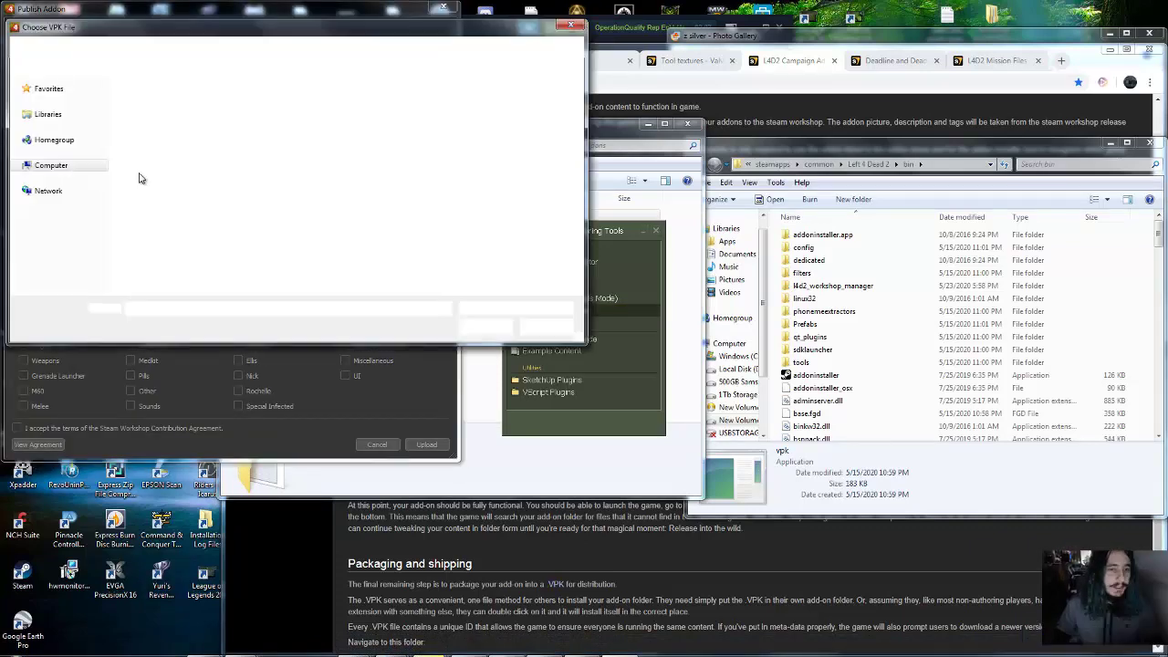
double_click(148, 133)
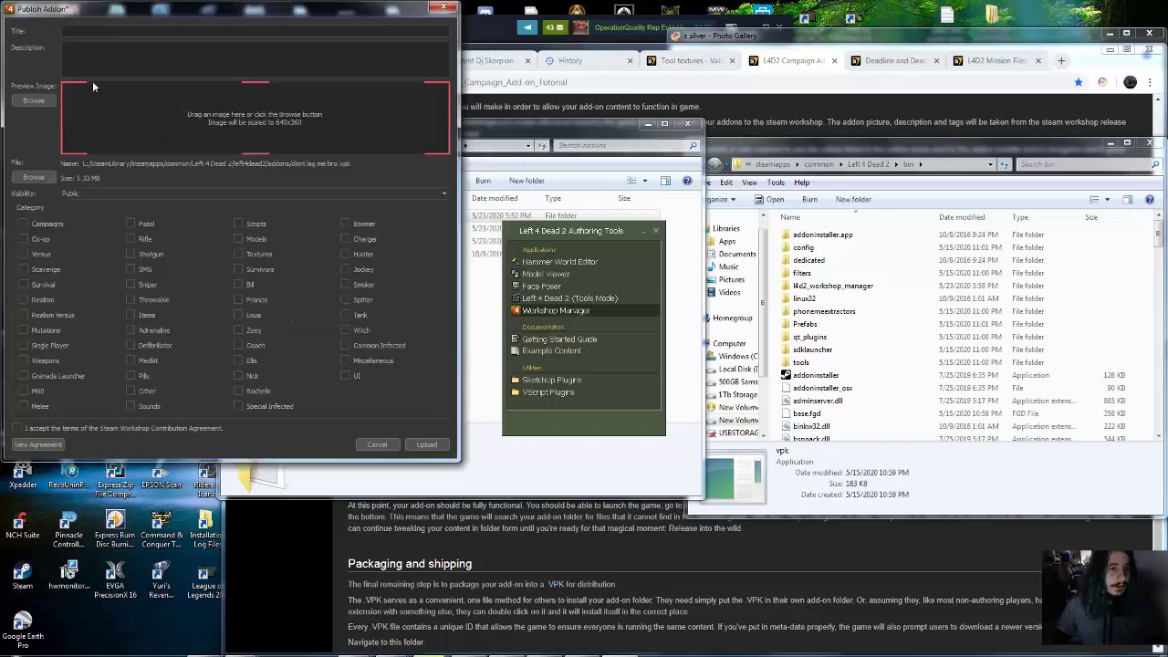
Title the new add-on "Test Map 23" and give it the description "Cool Map"
left_click(92, 28)
type("Th")
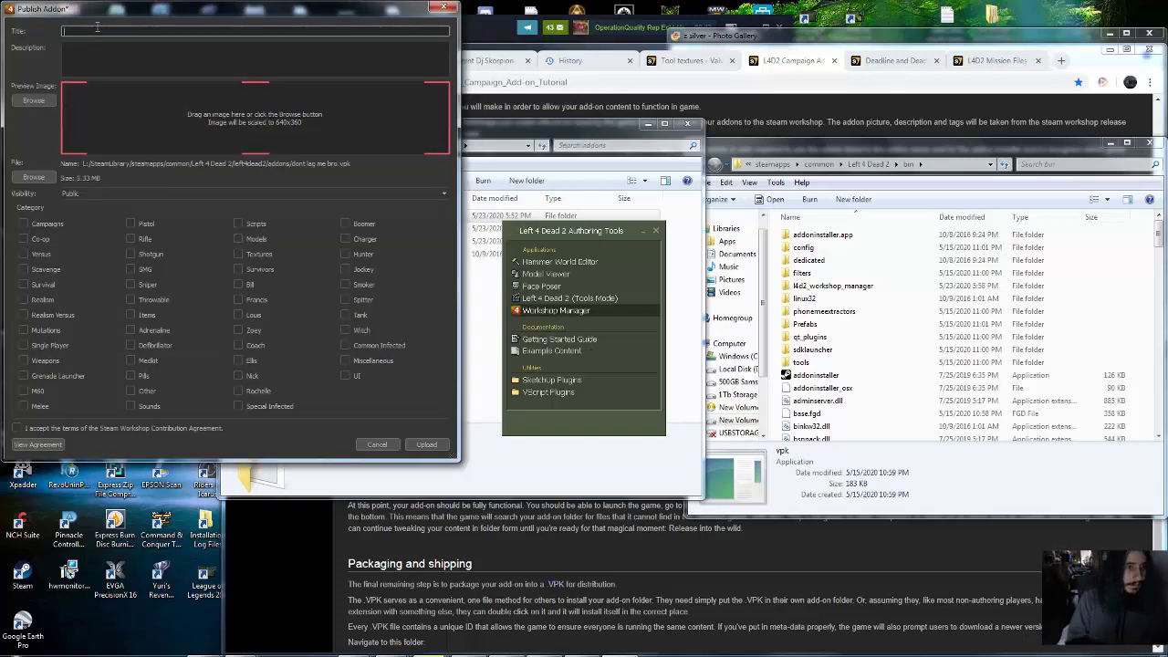
type("st Map 23")
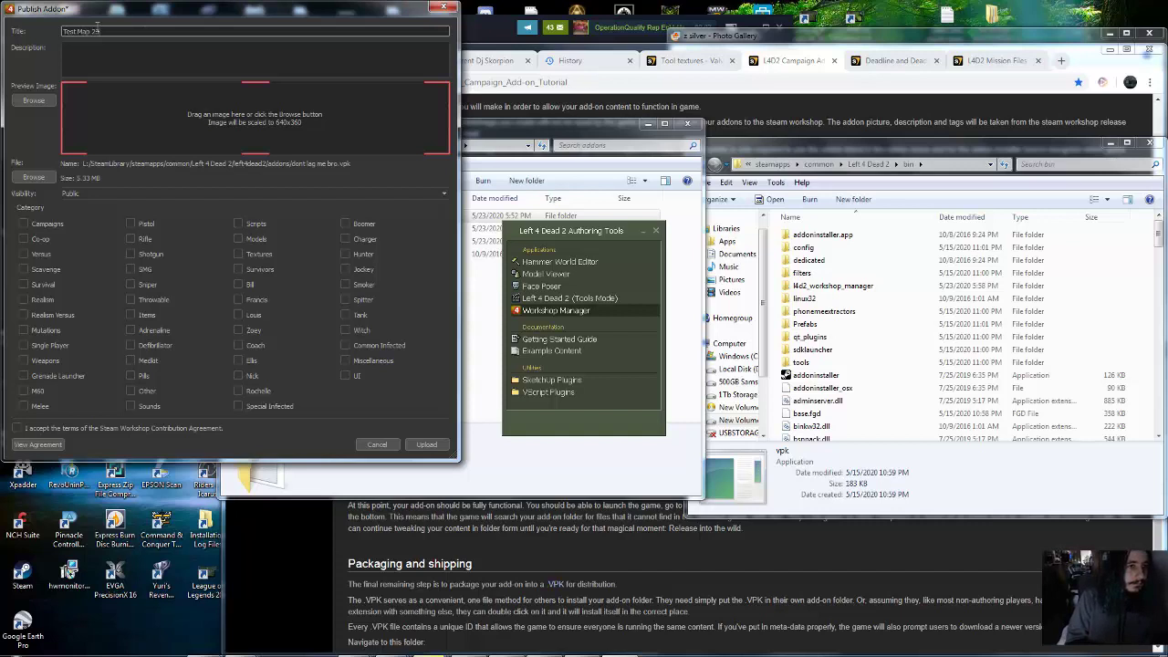
left_click(188, 52)
type("Coo")
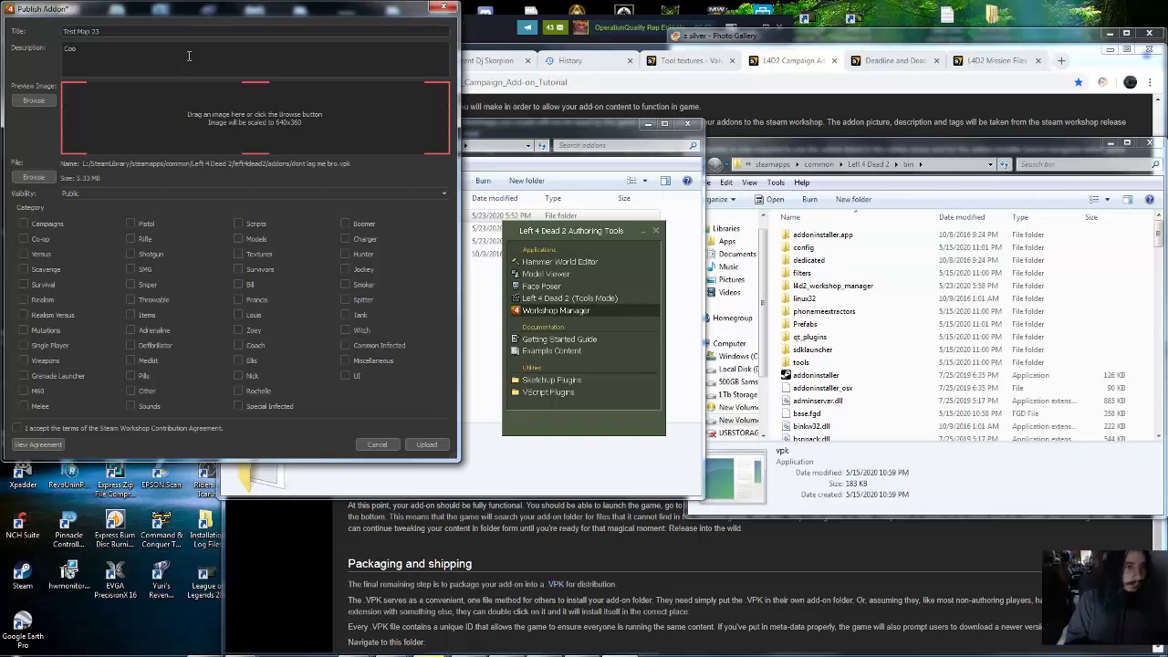
type("l Map")
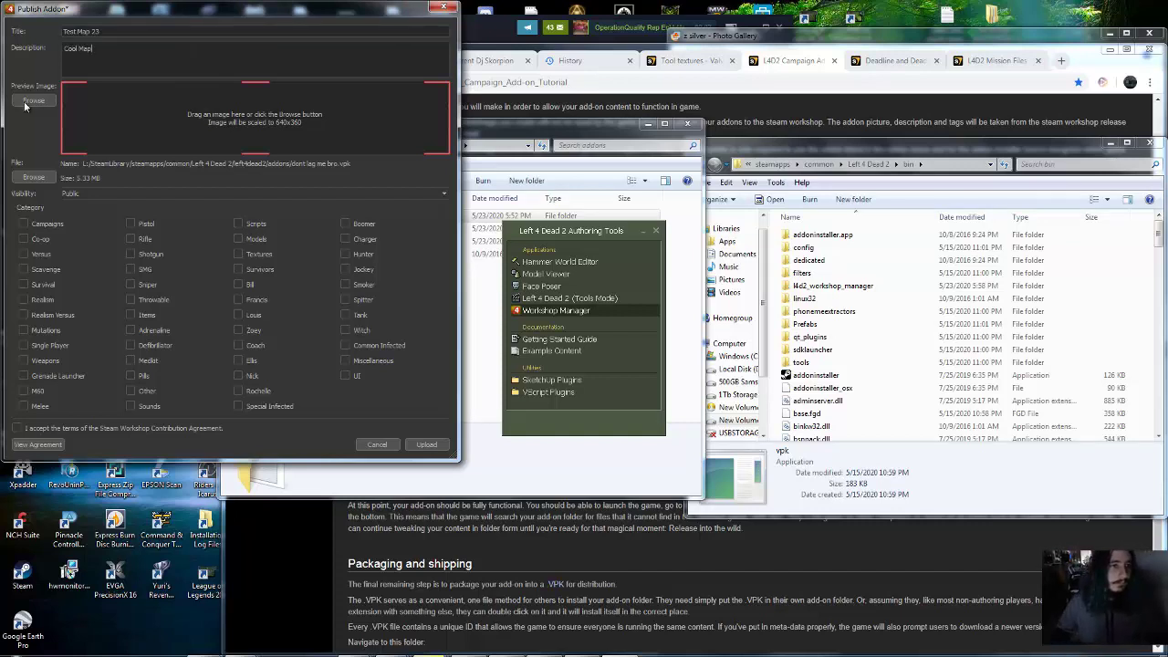
Use the glowing teal headphones picture from the Pictures library as the add-on's preview image
left_click(33, 101)
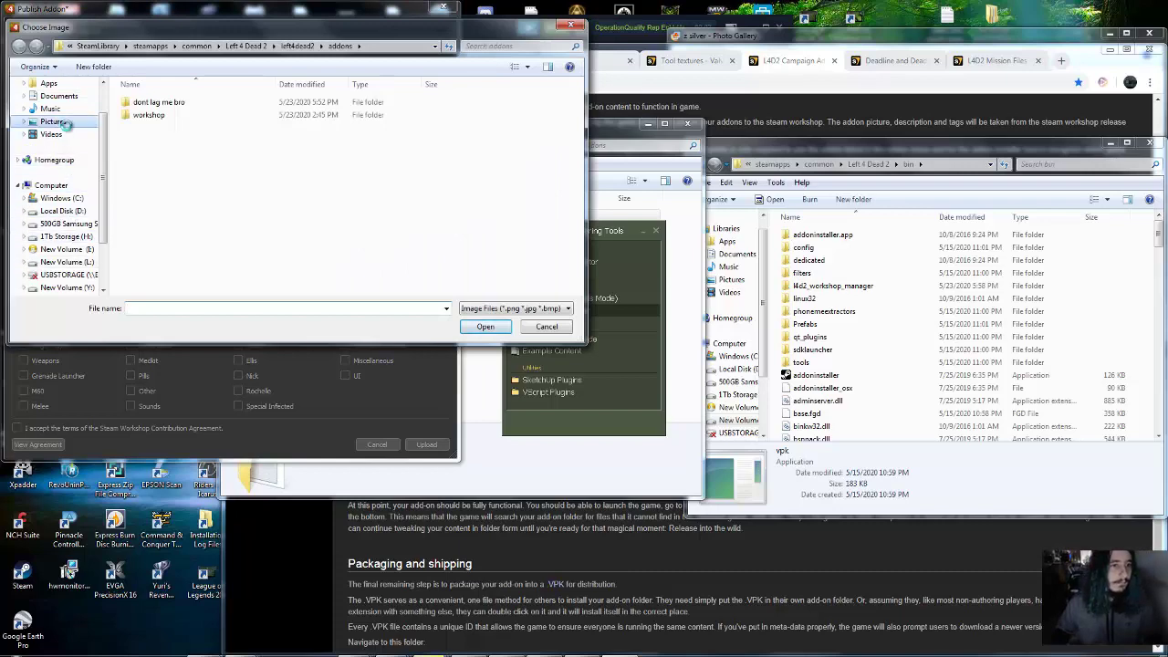
left_click(52, 122)
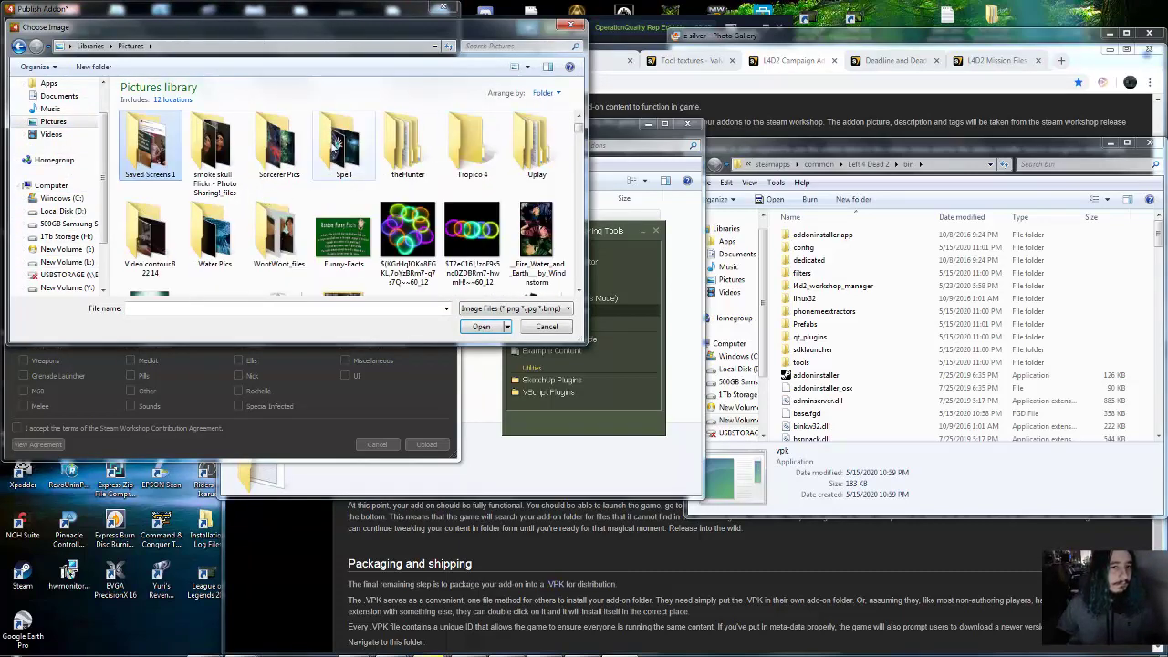
double_click(343, 144)
double_click(198, 156)
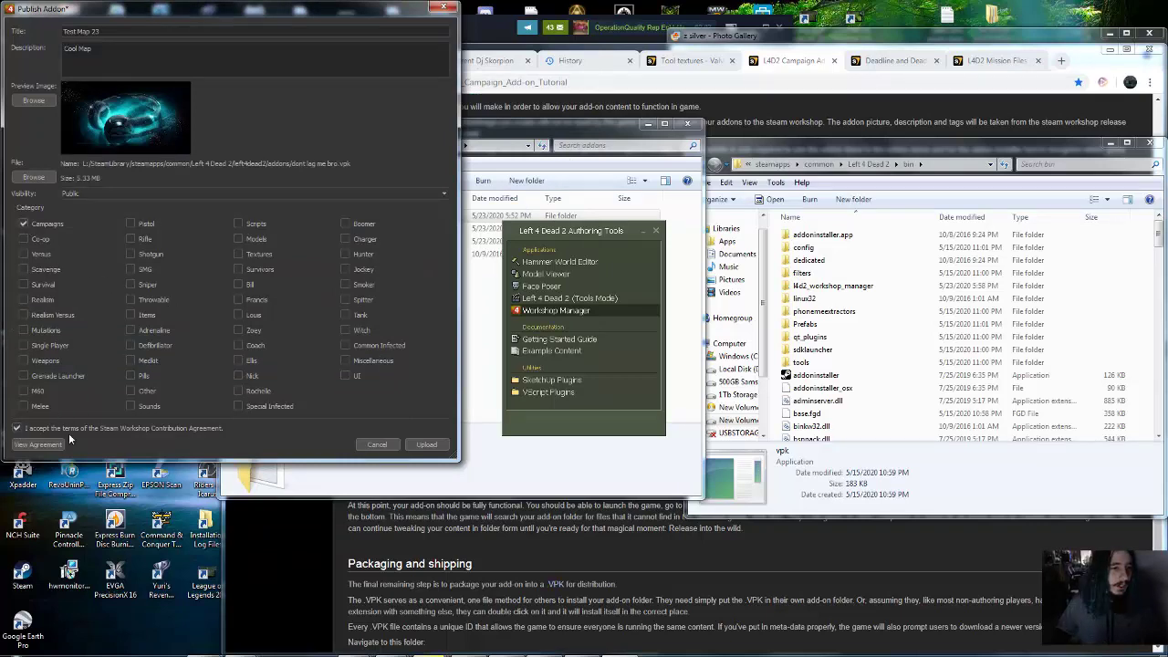
Upload Test Map 23 as a Campaigns add-on with the Contribution Agreement accepted, view its Workshop page, and close the Authoring Tools
left_click(427, 444)
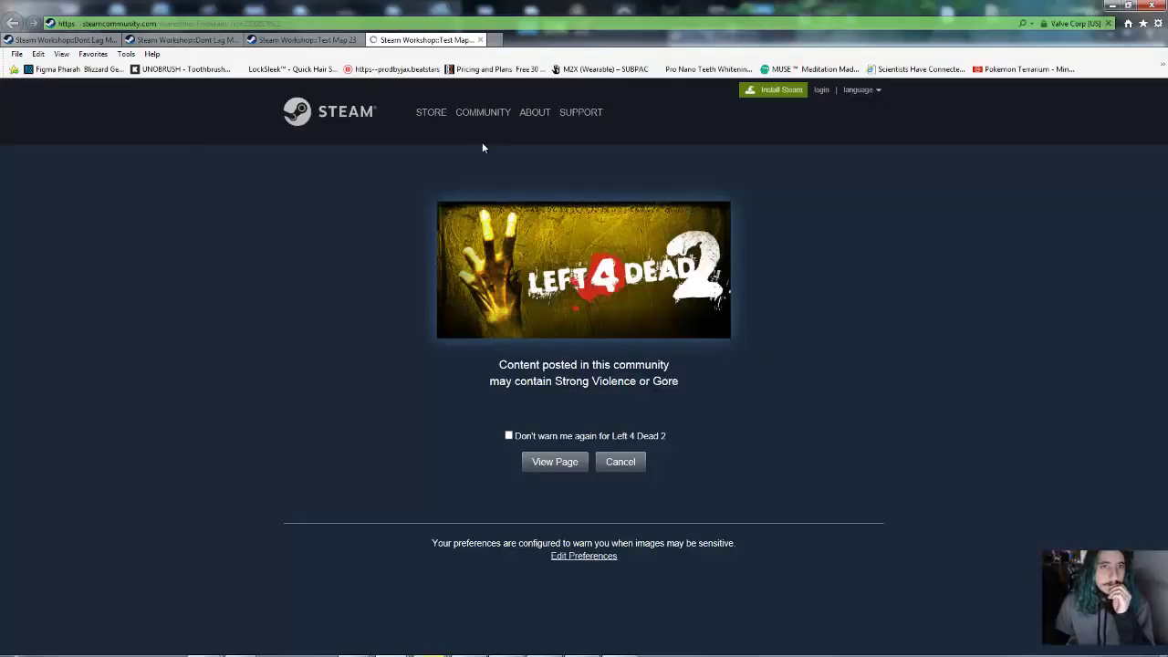
left_click(554, 461)
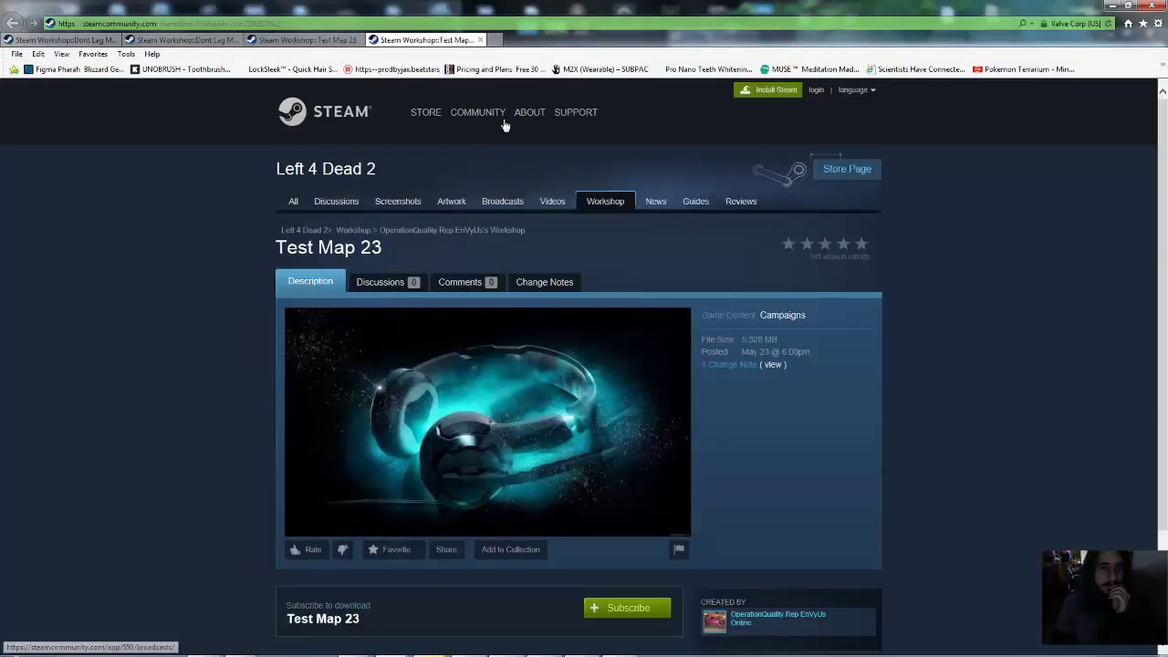
left_click(1112, 5)
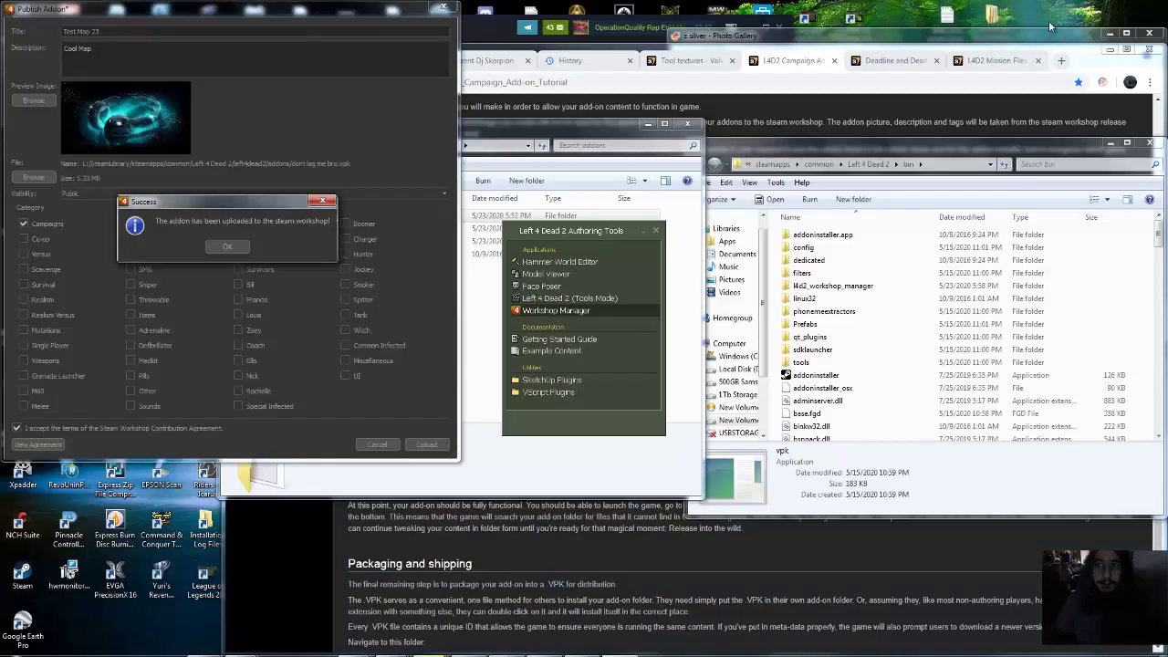
left_click(227, 246)
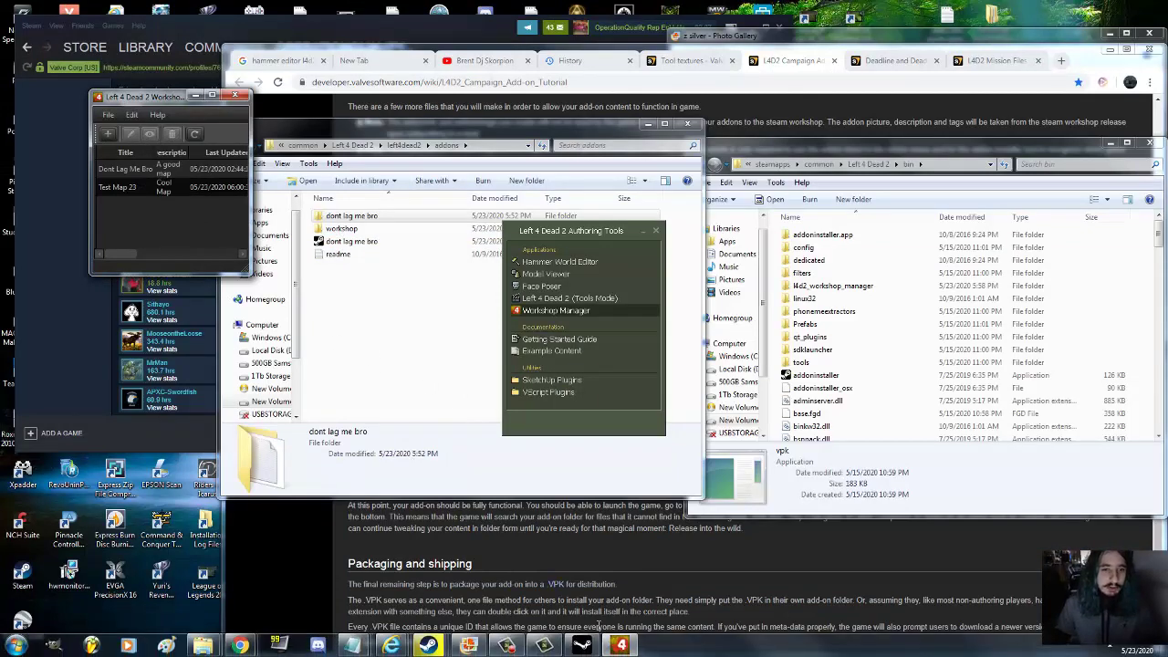
left_click(657, 233)
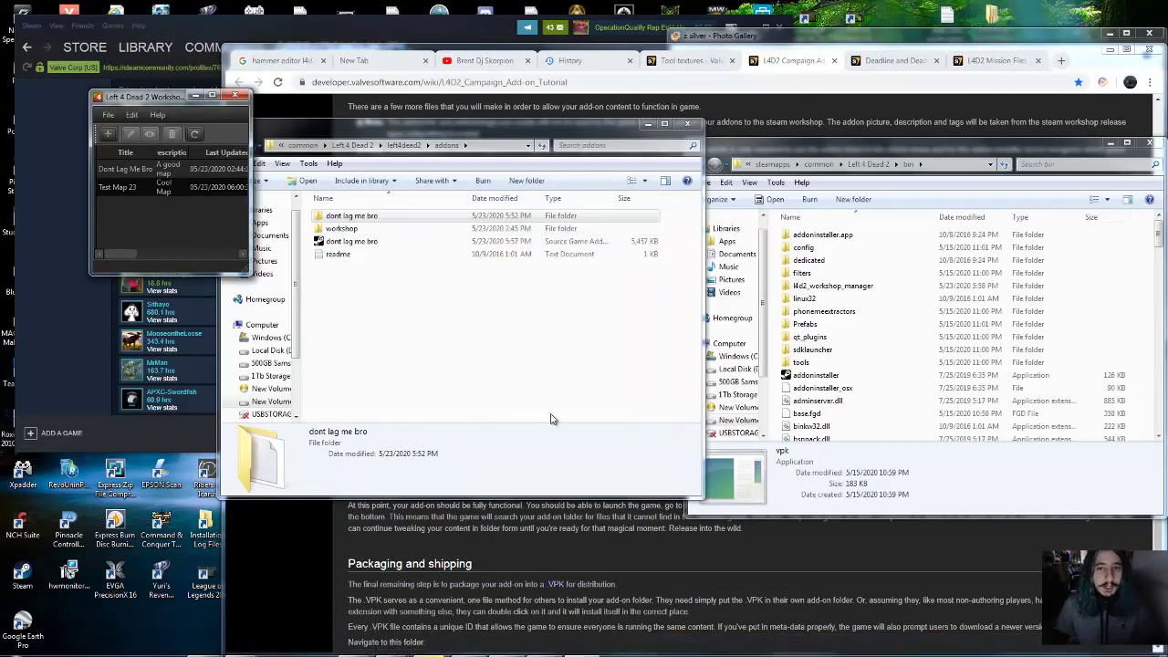
left_click(508, 646)
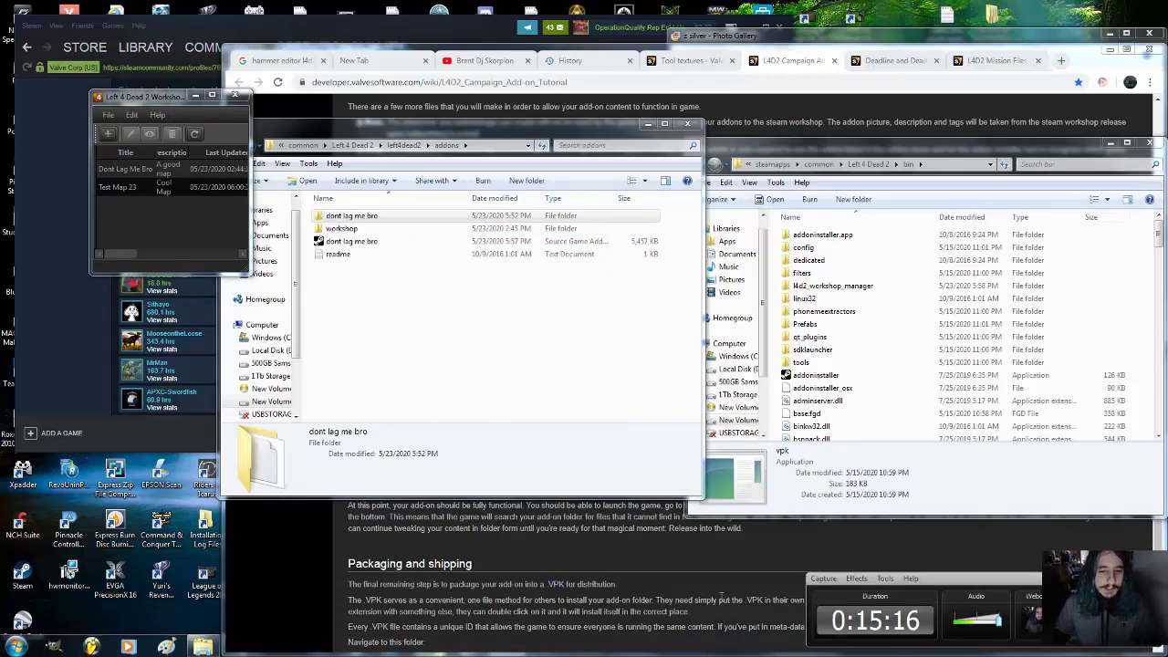